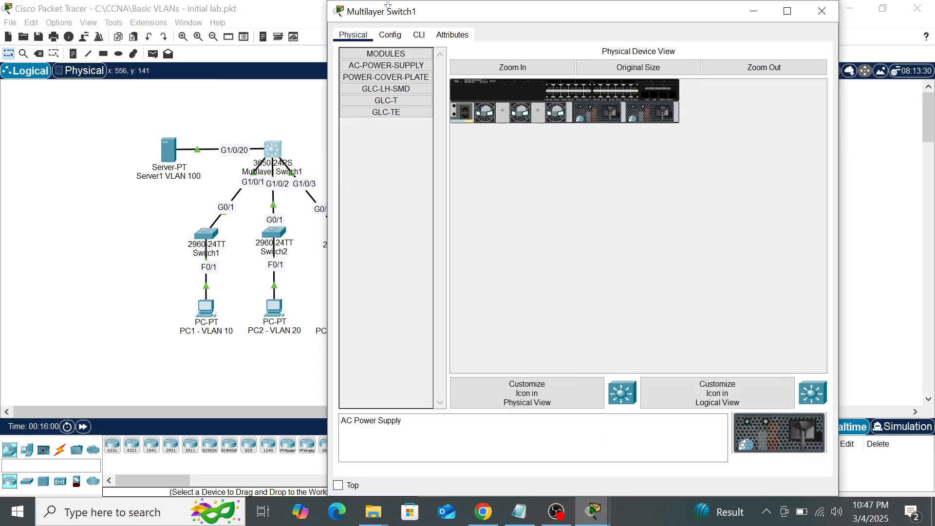
# - Open the multilayer switch's command line and enter global configuration mode with en and conf t
pyautogui.click(420, 35)
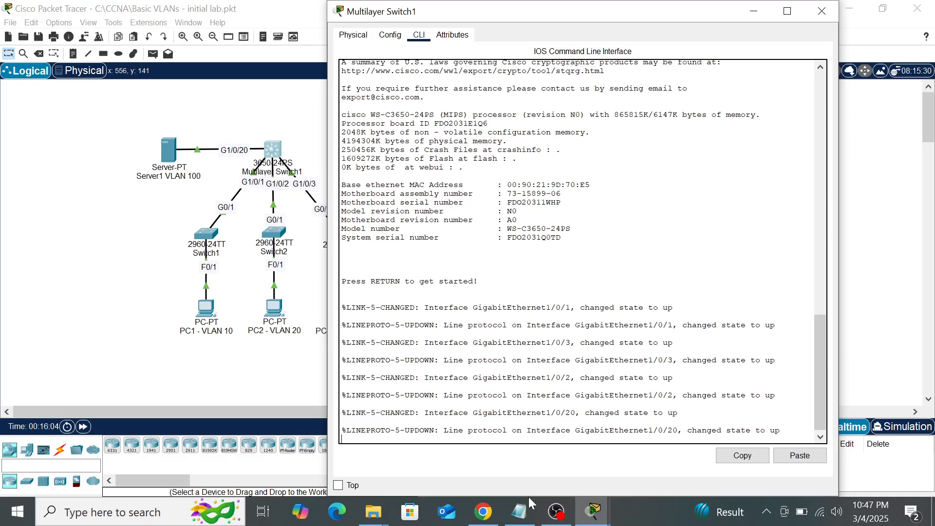
pyautogui.press('Return')
pyautogui.press('Return')
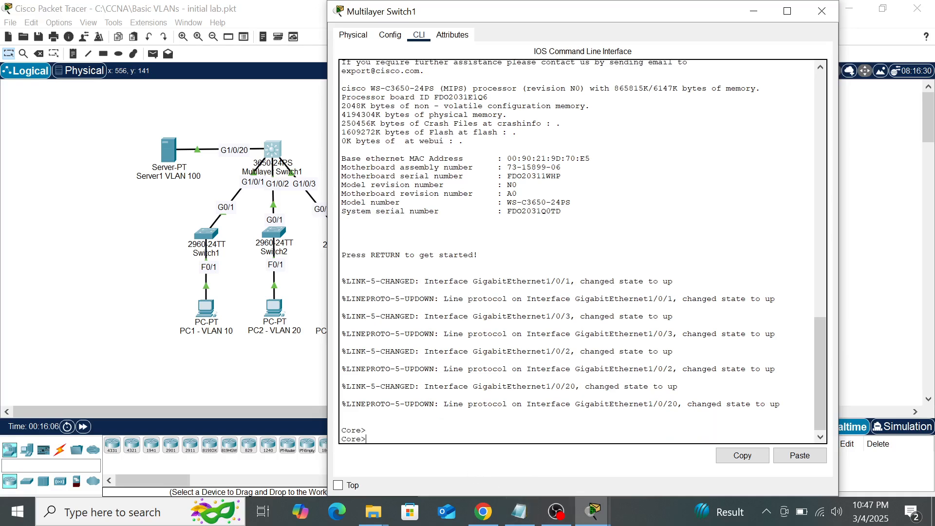
pyautogui.write('en')
pyautogui.press('Return')
pyautogui.press('Return')
pyautogui.write('conf ')
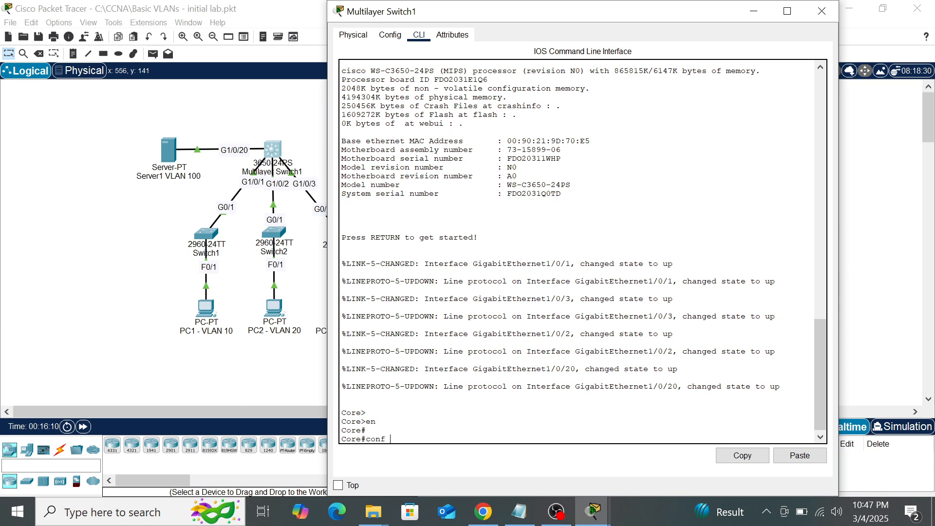
pyautogui.write('t')
pyautogui.press('Return')
pyautogui.press('Return')
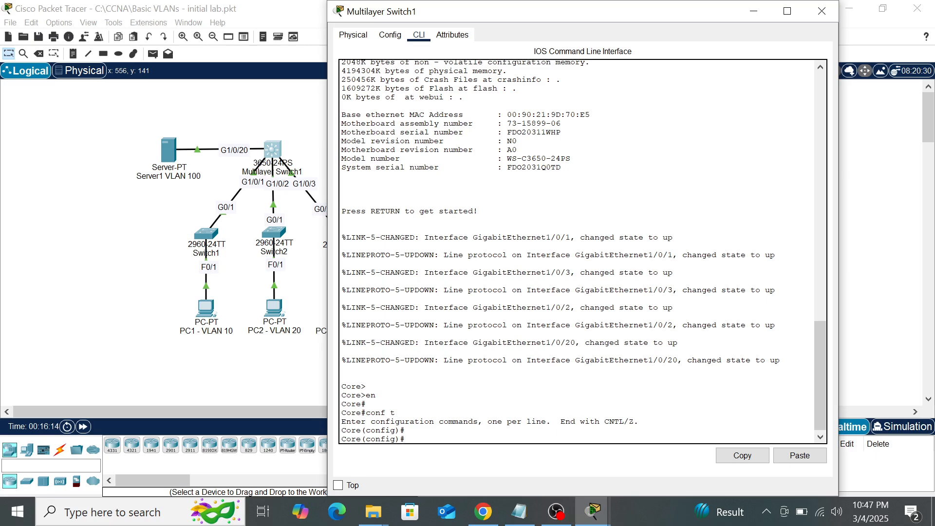
# - Enable layer 3 routing on the multilayer switch with the ip routing command
pyautogui.write('ip routing')
pyautogui.press('Return')
pyautogui.press('Return')
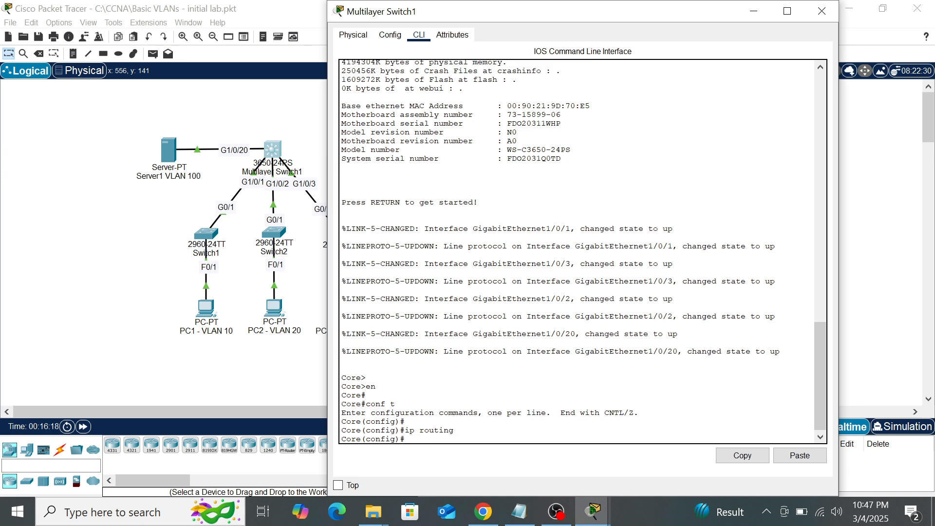
# - Create VLANs 10, 20, 30 and 100 on the multilayer switch by copying the prepared commands from Notepad into its command line
pyautogui.click(130, 255)
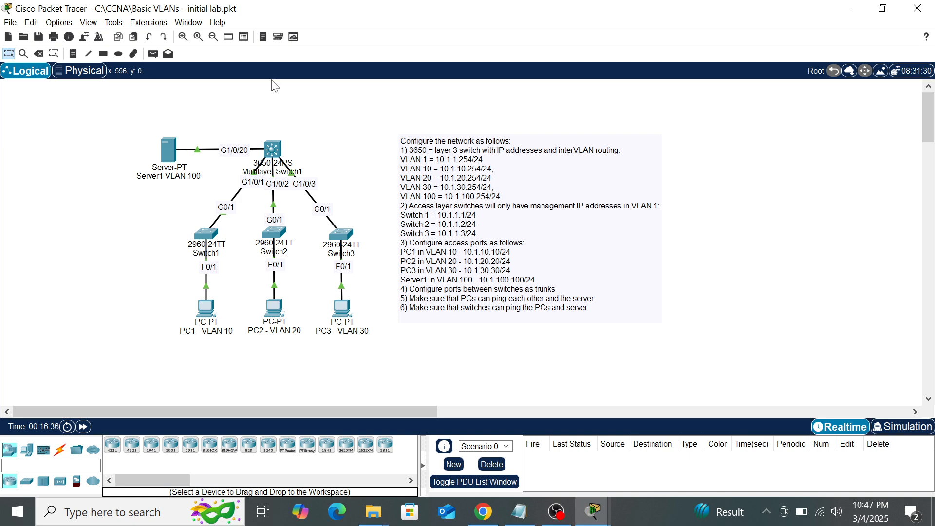
pyautogui.click(519, 511)
pyautogui.click(234, 359)
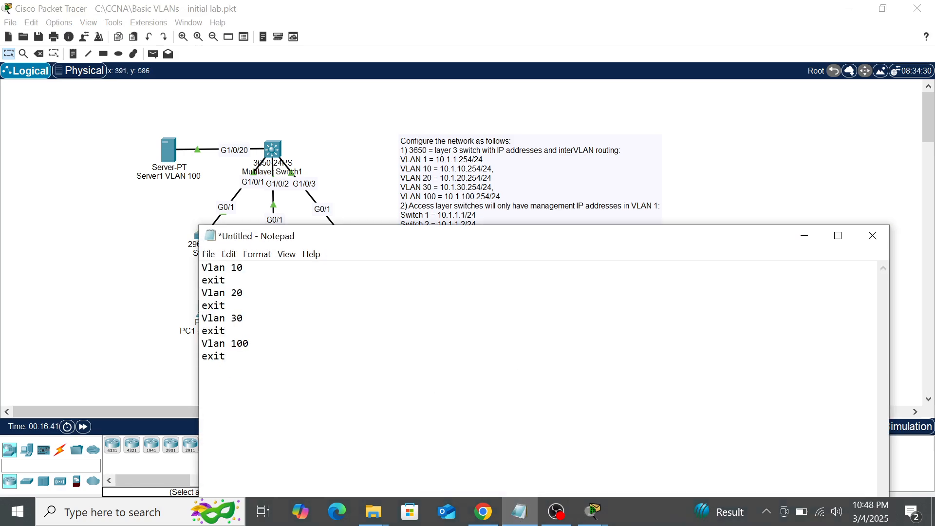
pyautogui.hotkey('ctrl', 'a')
pyautogui.hotkey('ctrl', 'c')
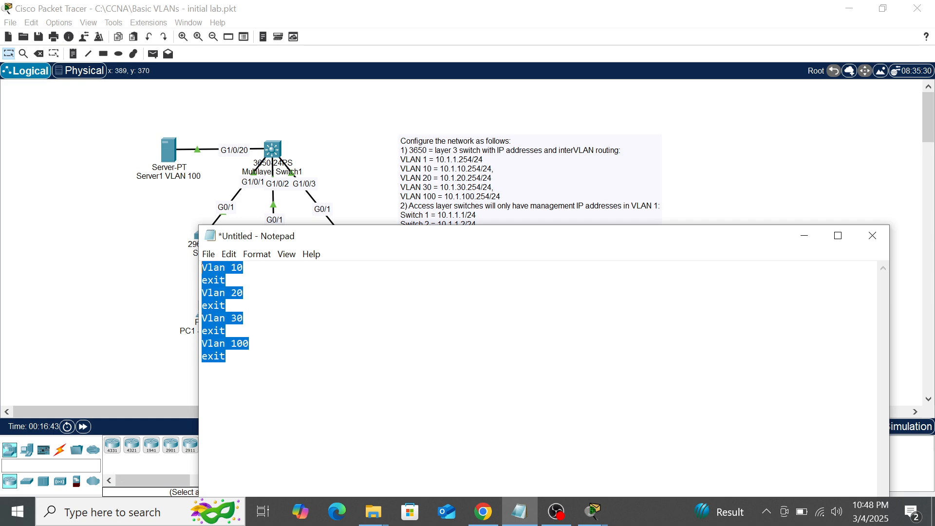
pyautogui.click(273, 146)
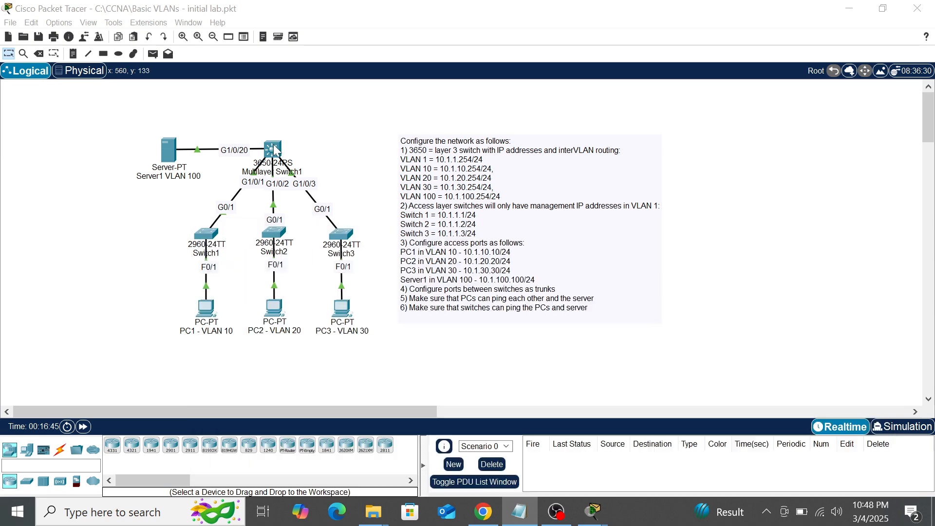
pyautogui.rightClick(429, 439)
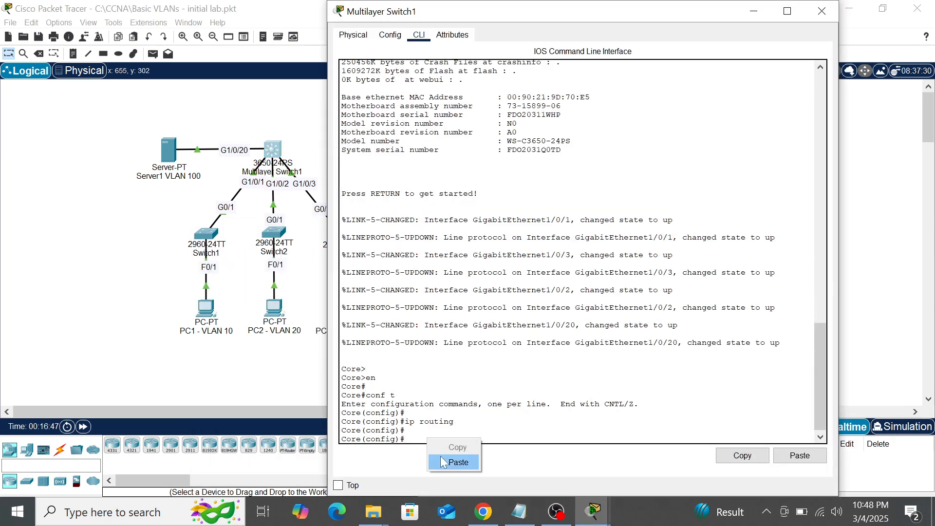
pyautogui.click(444, 462)
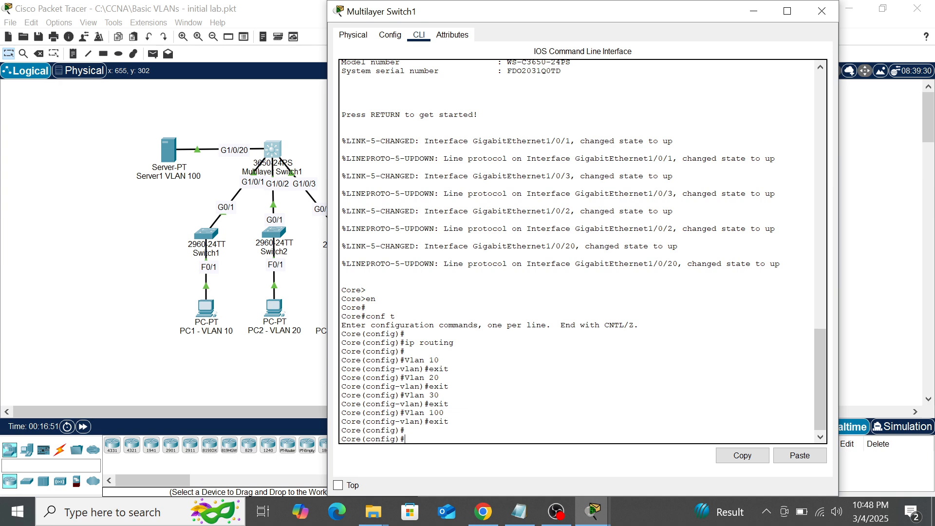
# - Check the VLANs on the multilayer switch with do show vlan br, looking at the entries for VLANs 10 to 100
pyautogui.write('do show vlan br')
pyautogui.press('Return')
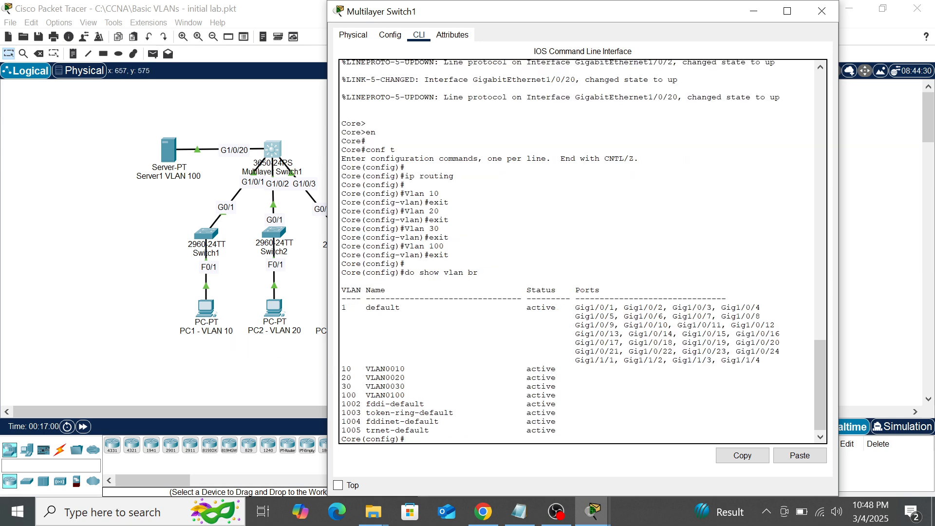
pyautogui.moveTo(575, 360); pyautogui.dragTo(575, 395)
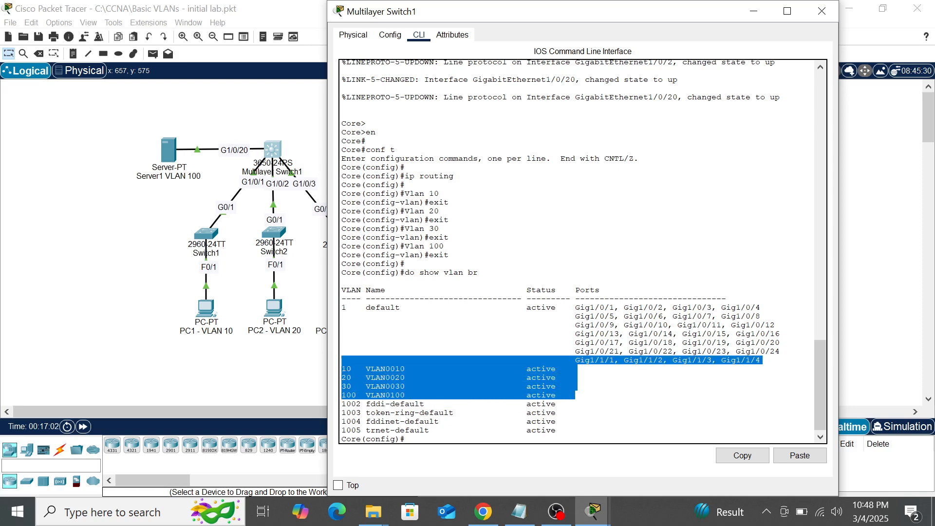
pyautogui.click(110, 311)
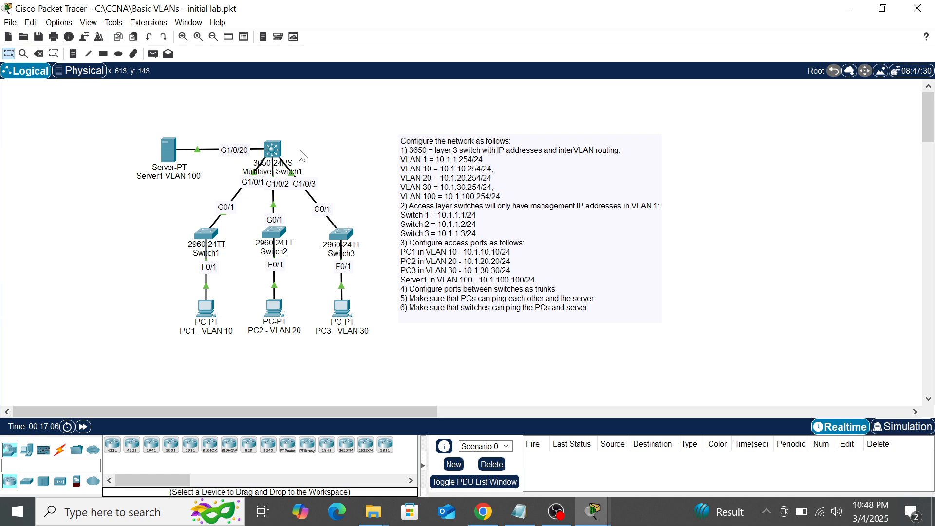
# - Assign IP address 10.1.1.254 with mask 255.255.255.0 to the multilayer switch's VLAN 1 interface, keeping the lab instructions in view
pyautogui.click(273, 151)
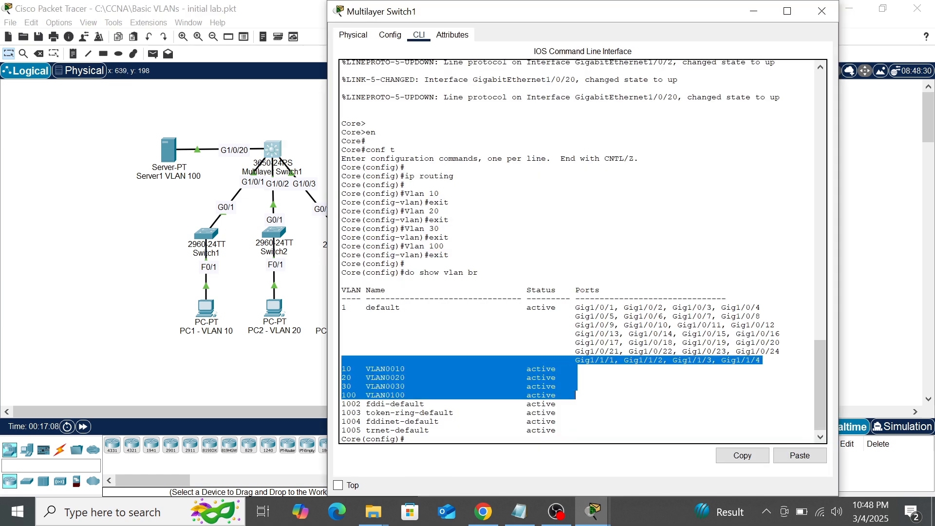
pyautogui.click(446, 437)
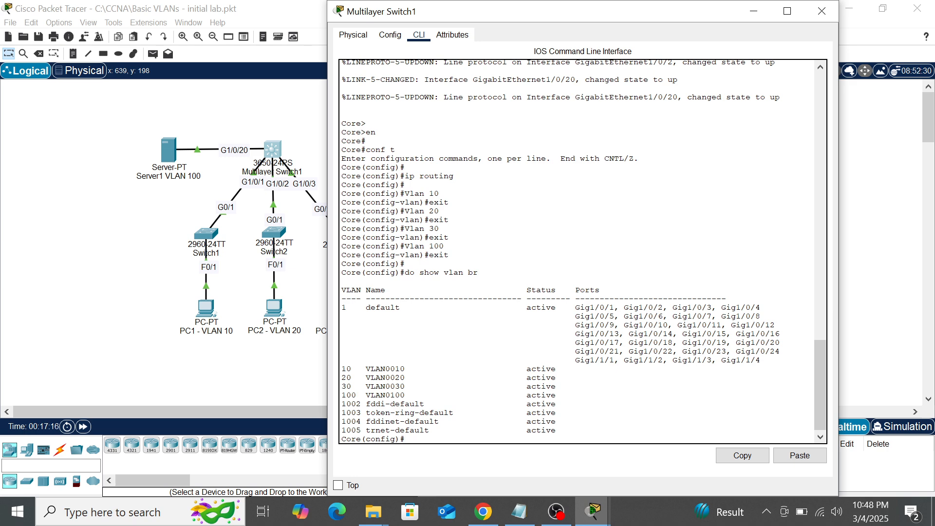
pyautogui.write('int vlan 1')
pyautogui.press('Return')
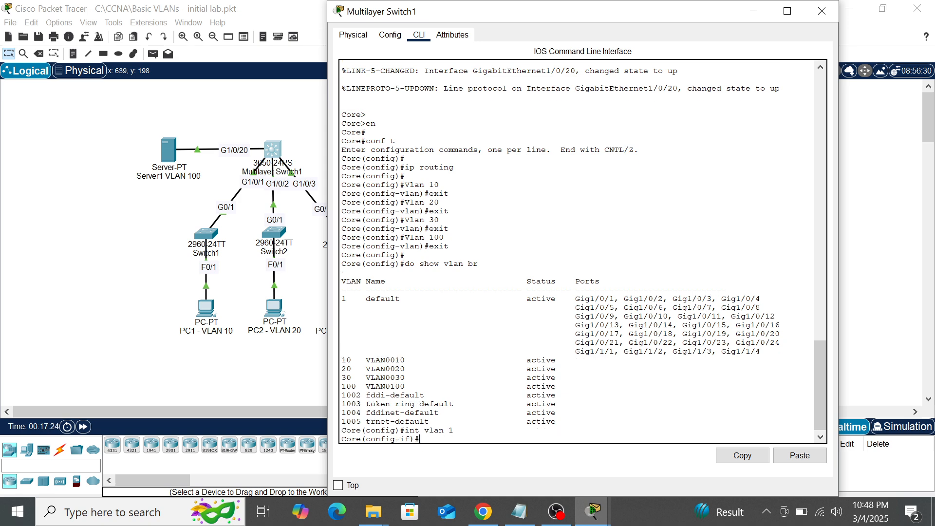
pyautogui.moveTo(472, 12); pyautogui.dragTo(671, 21)
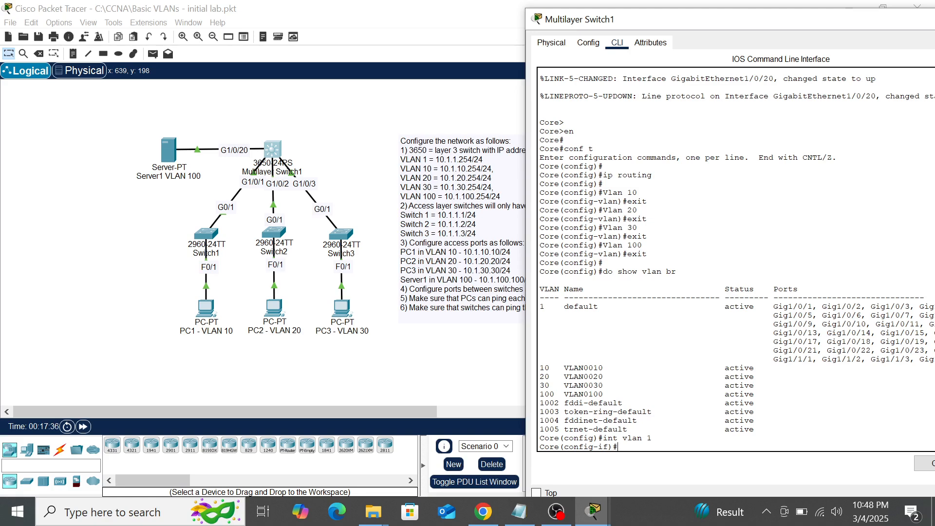
pyautogui.write('i')
pyautogui.write(' add')
pyautogui.press('Tab')
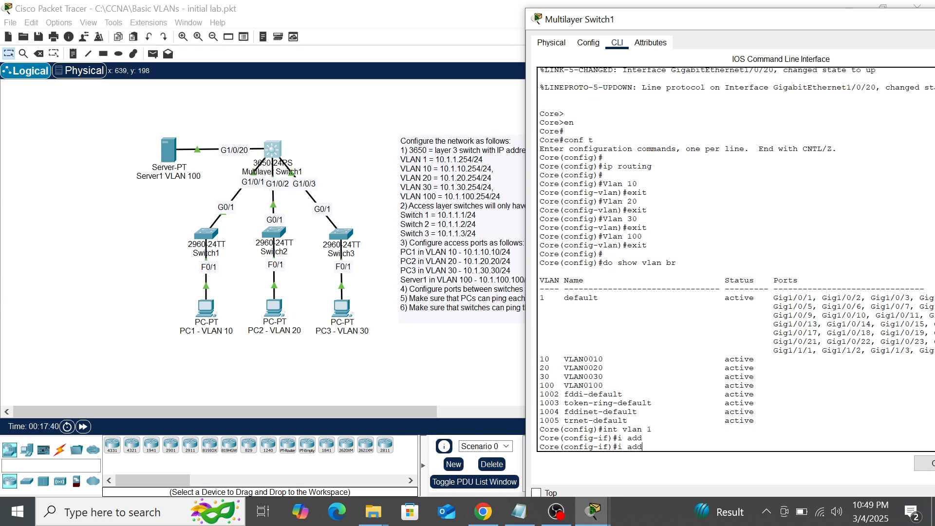
pyautogui.press('BackSpace')
pyautogui.press('BackSpace')
pyautogui.press('BackSpace')
pyautogui.press('BackSpace')
pyautogui.write('p add')
pyautogui.press('Tab')
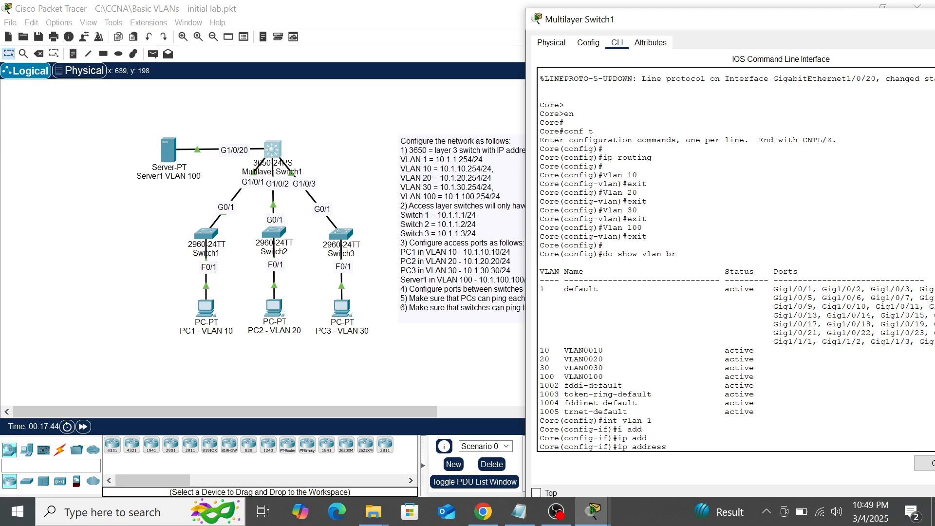
pyautogui.write('10.1.1.254 2')
pyautogui.write('55.255.255')
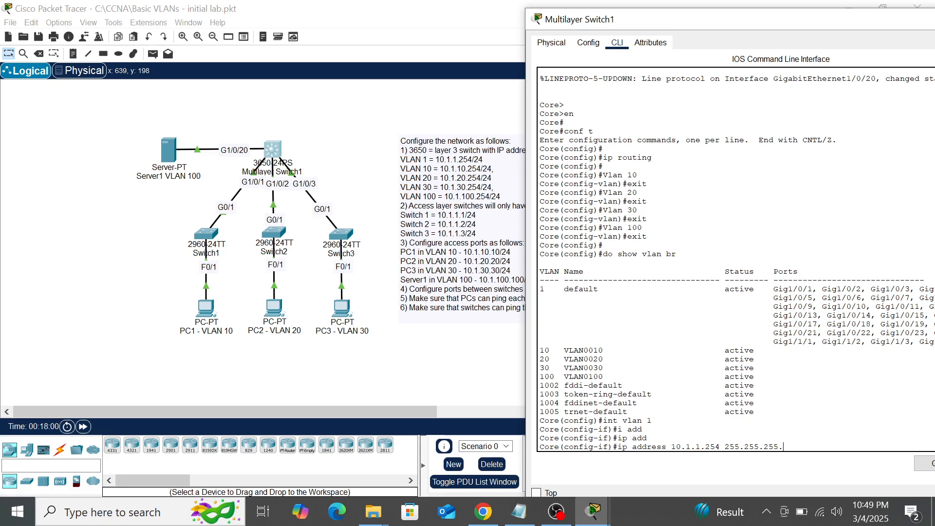
pyautogui.write('.0')
pyautogui.press('Return')
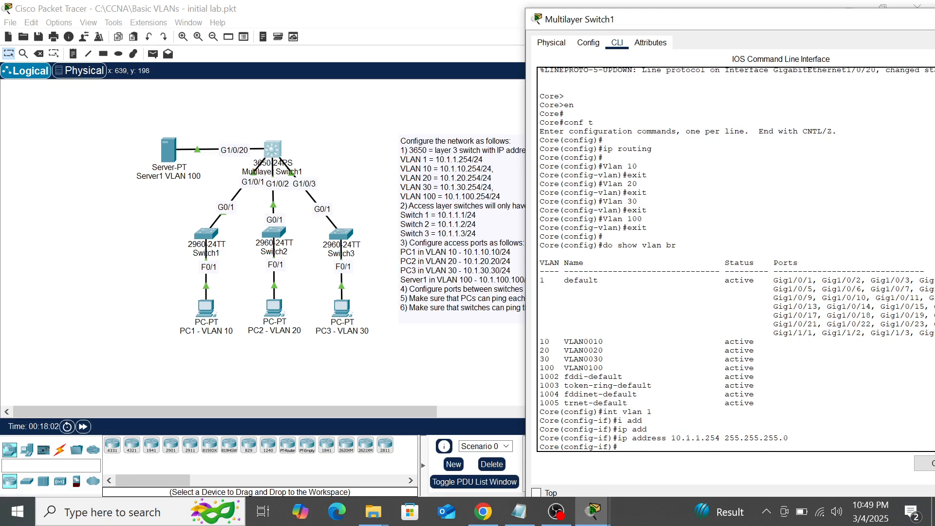
# - Bring up the VLAN 1 interface with the no shut command
pyautogui.write('no shut')
pyautogui.press('Return')
pyautogui.press('Return')
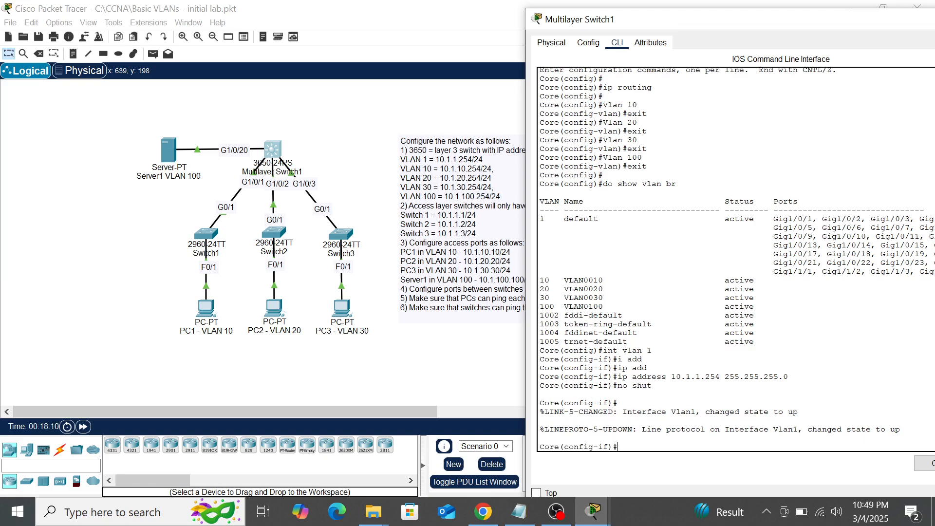
# - Create the VLAN 10 interface and assign it IP address 10.1.10.254 with mask 255.255.255.0
pyautogui.write('int vlan 10')
pyautogui.press('Return')
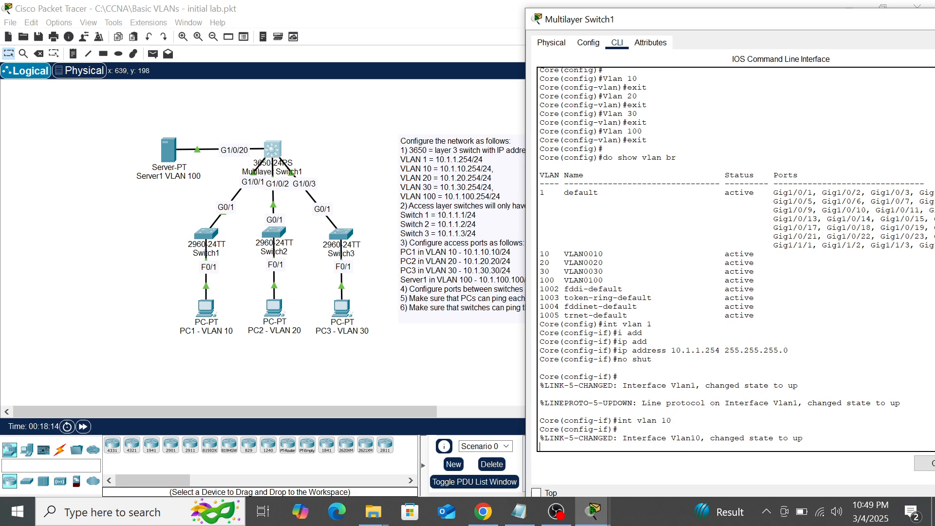
pyautogui.press('Return')
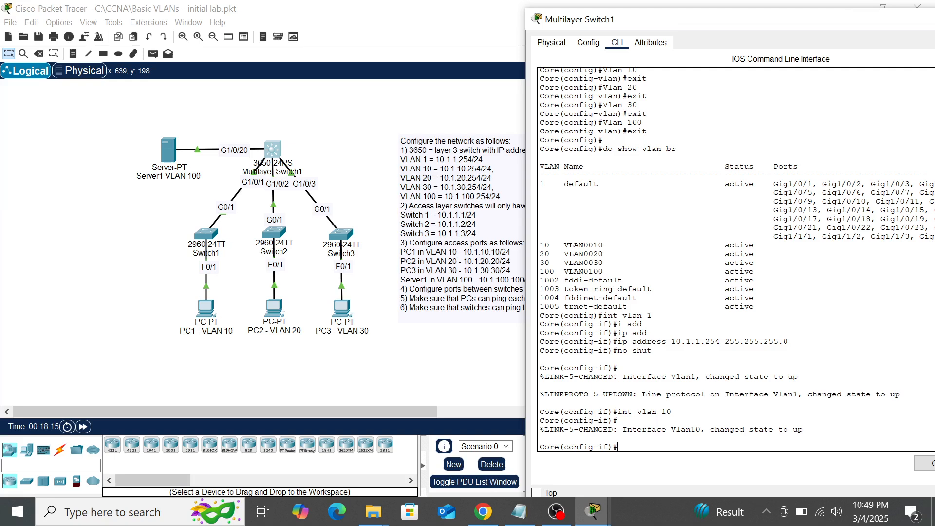
pyautogui.press('Up')
pyautogui.press('Up')
pyautogui.press('Up')
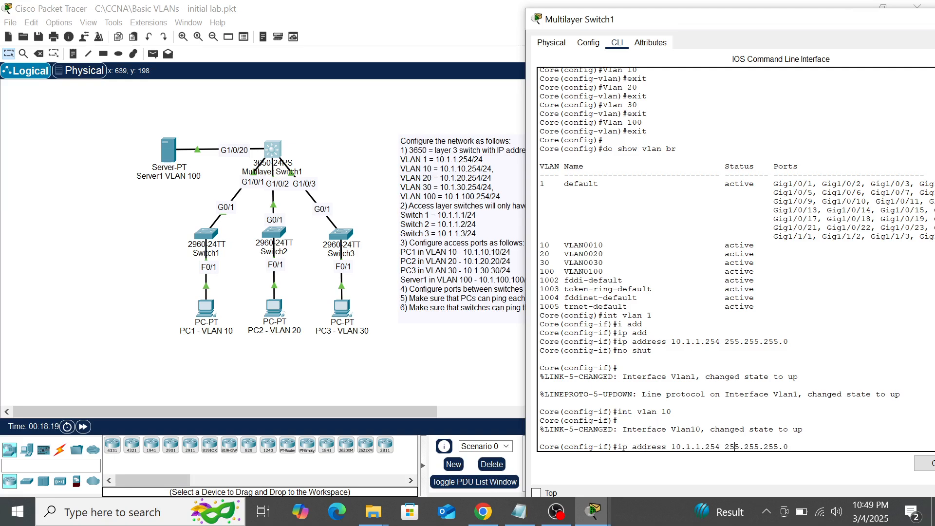
pyautogui.press('Left')
pyautogui.press('Left')
pyautogui.press('Left')
pyautogui.press('Left')
pyautogui.press('Left')
pyautogui.press('Left')
pyautogui.press('Left')
pyautogui.write('0')
pyautogui.press('Return')
pyautogui.press('Return')
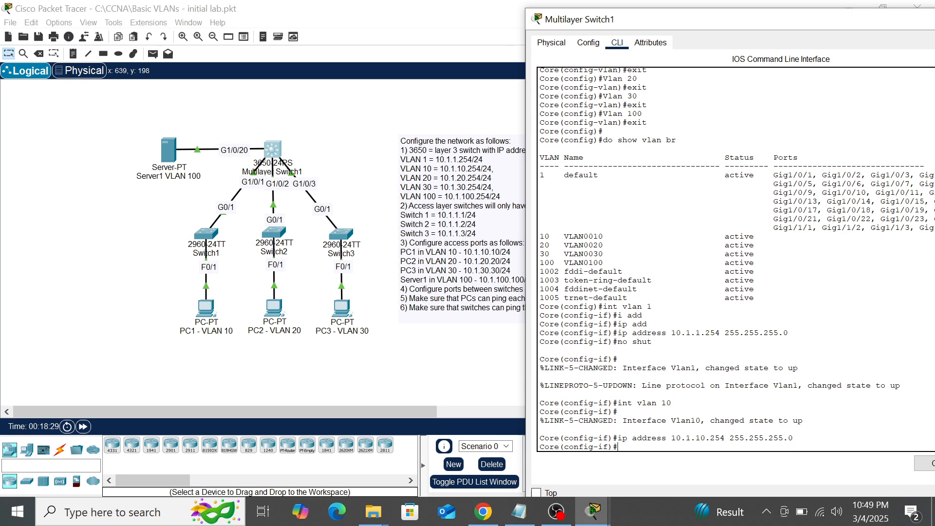
# - Create the VLAN 20 interface and assign it IP address 10.1.20.254 with mask 255.255.255.0
pyautogui.write('int vlan ')
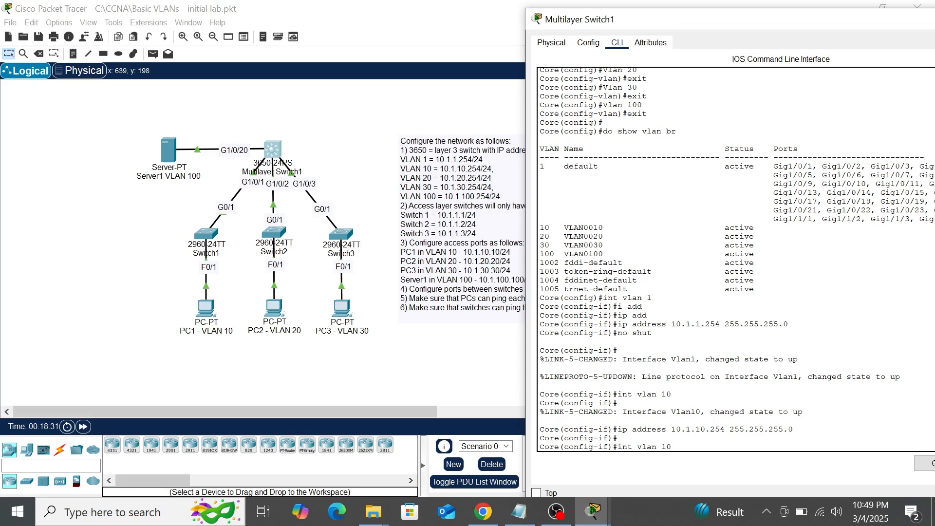
pyautogui.write('20')
pyautogui.press('Return')
pyautogui.press('Up')
pyautogui.press('Up')
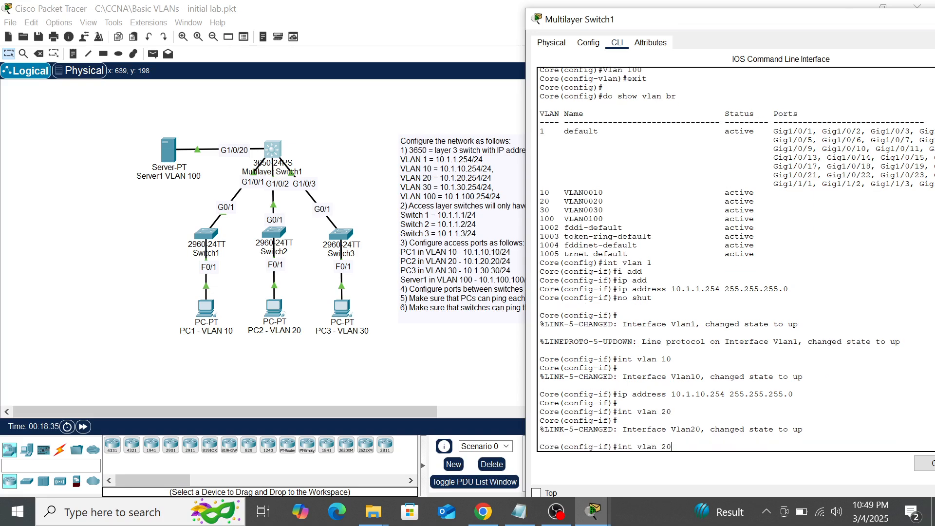
pyautogui.press('Left')
pyautogui.press('Left')
pyautogui.press('Left')
pyautogui.press('Left')
pyautogui.press('Left')
pyautogui.press('Left')
pyautogui.press('Left')
pyautogui.press('Left')
pyautogui.press('Left')
pyautogui.press('Left')
pyautogui.press('Left')
pyautogui.press('Left')
pyautogui.press('Left')
pyautogui.press('Left')
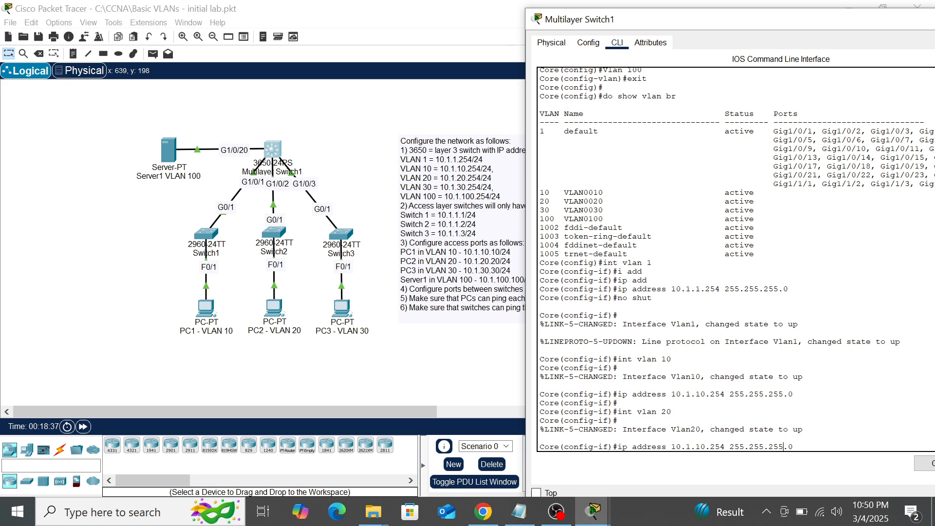
pyautogui.press('Left')
pyautogui.press('Left')
pyautogui.press('Left')
pyautogui.press('Left')
pyautogui.press('Left')
pyautogui.press('BackSpace')
pyautogui.write('2')
pyautogui.press('Return')
pyautogui.press('Return')
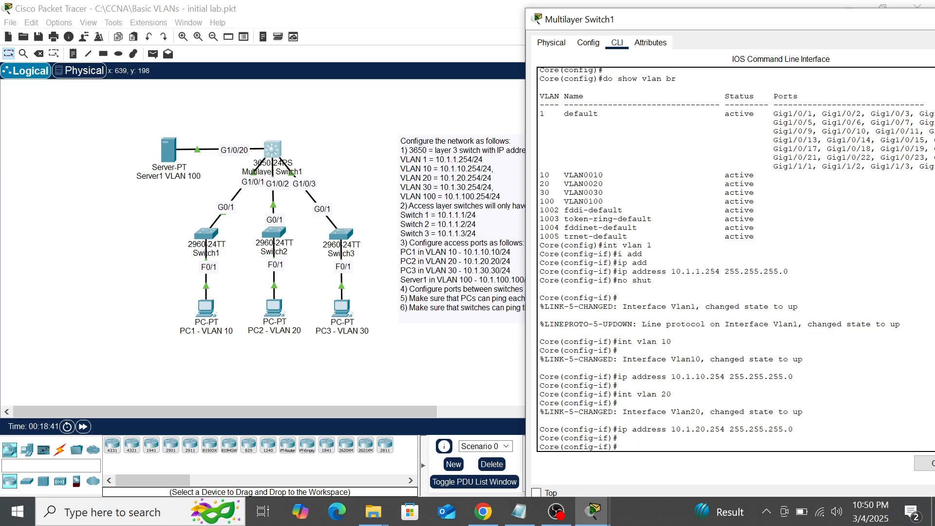
# - Create the VLAN 30 interface and assign it IP address 10.1.30.254 with mask 255.255.255.0
pyautogui.press('Up')
pyautogui.press('Up')
pyautogui.press('Left')
pyautogui.press('BackSpace')
pyautogui.write('3')
pyautogui.press('Return')
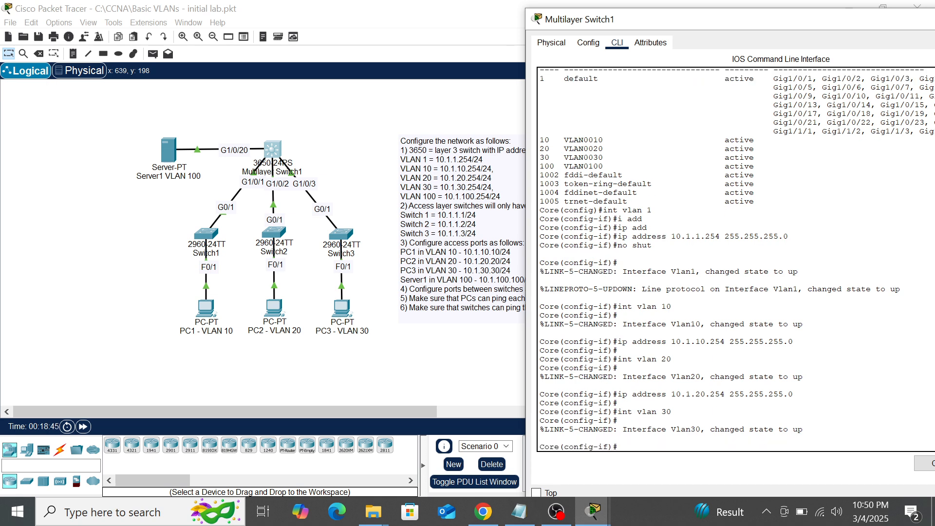
pyautogui.press('Up')
pyautogui.press('Up')
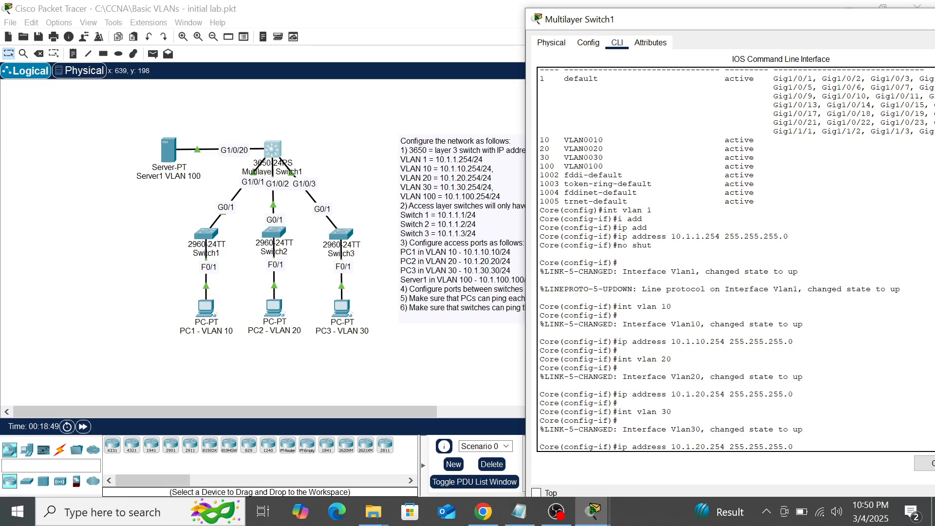
pyautogui.press('BackSpace')
pyautogui.write('30')
pyautogui.press('BackSpace')
pyautogui.press('Return')
pyautogui.press('Return')
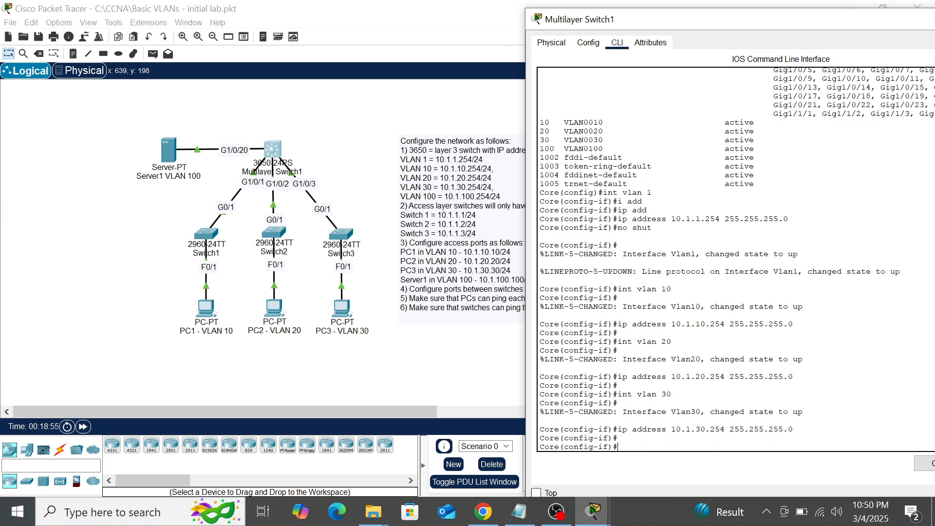
# - Create the VLAN 100 interface on the core switch
pyautogui.press('Up')
pyautogui.press('Up')
pyautogui.press('Up')
pyautogui.press('Down')
pyautogui.press('BackSpace')
pyautogui.press('BackSpace')
pyautogui.write('100')
pyautogui.press('Return')
# - Assign IP address 10.1.100.254 with mask 255.255.255.0 to the VLAN 100 interface
pyautogui.press('Up')
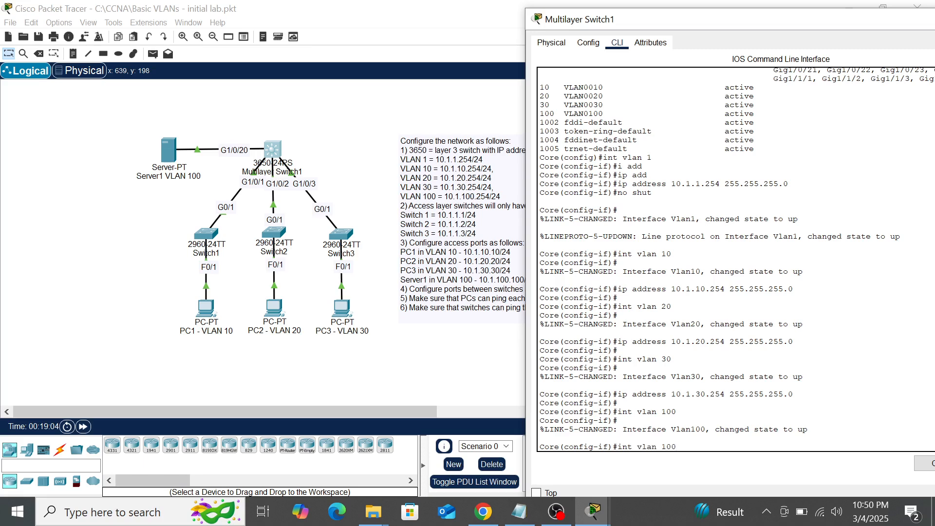
pyautogui.press('Up')
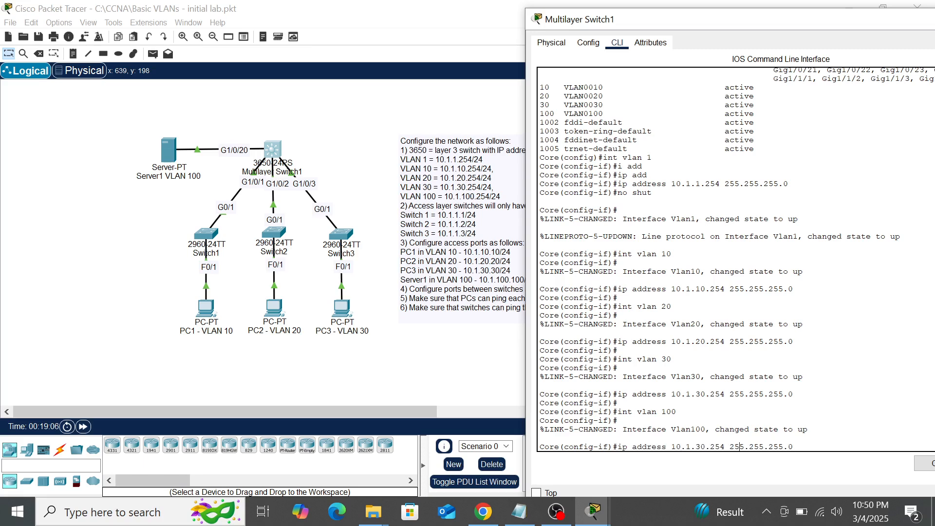
pyautogui.press('Left')
pyautogui.press('Left')
pyautogui.press('Left')
pyautogui.press('Left')
pyautogui.press('Left')
pyautogui.press('Left')
pyautogui.press('BackSpace')
pyautogui.write('10')
pyautogui.press('Return')
pyautogui.press('Return')
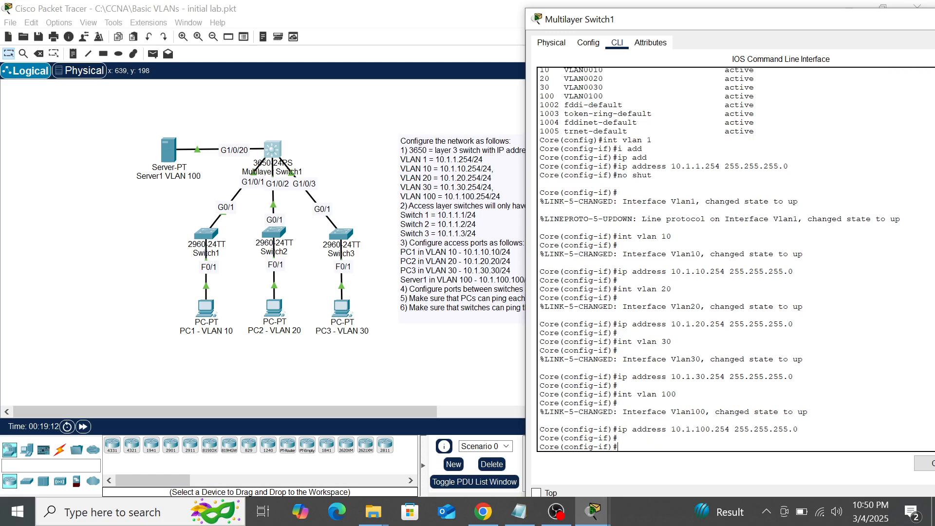
# - Leave configuration mode on the core switch and check the VLAN interface addresses and states with show ip int br
pyautogui.write('end')
pyautogui.press('Return')
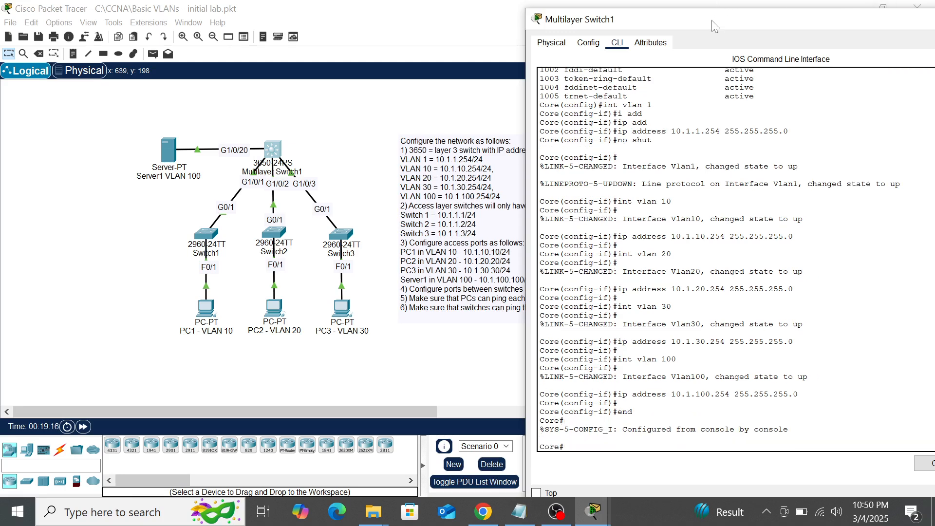
pyautogui.moveTo(713, 19); pyautogui.dragTo(614, 19)
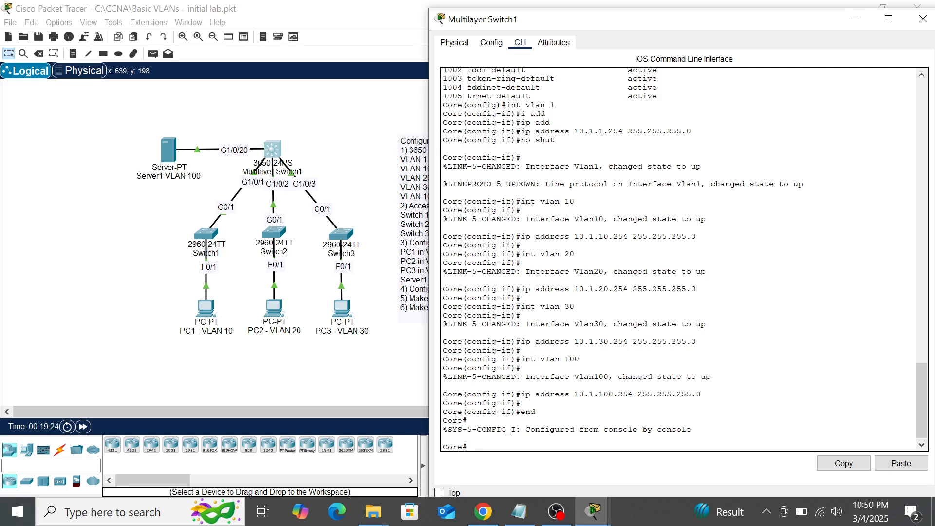
pyautogui.write('show ip int br')
pyautogui.press('Return')
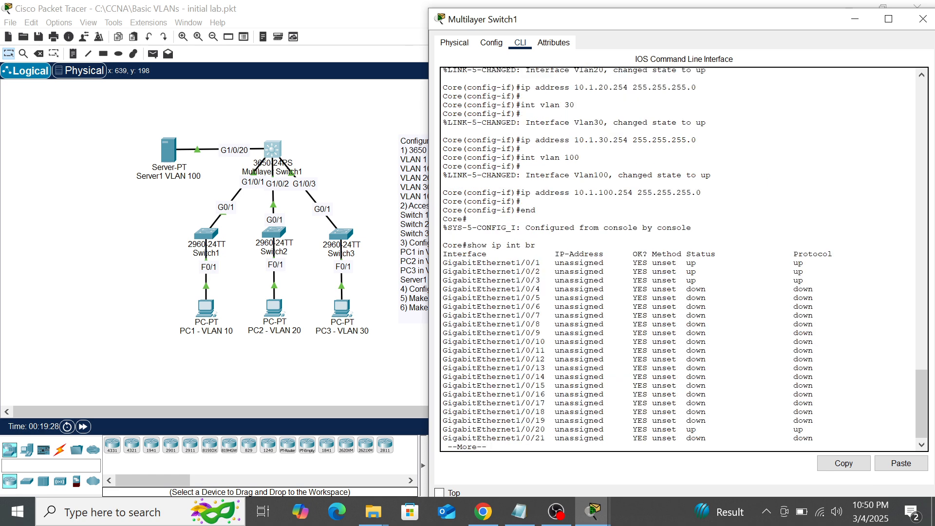
pyautogui.press('space')
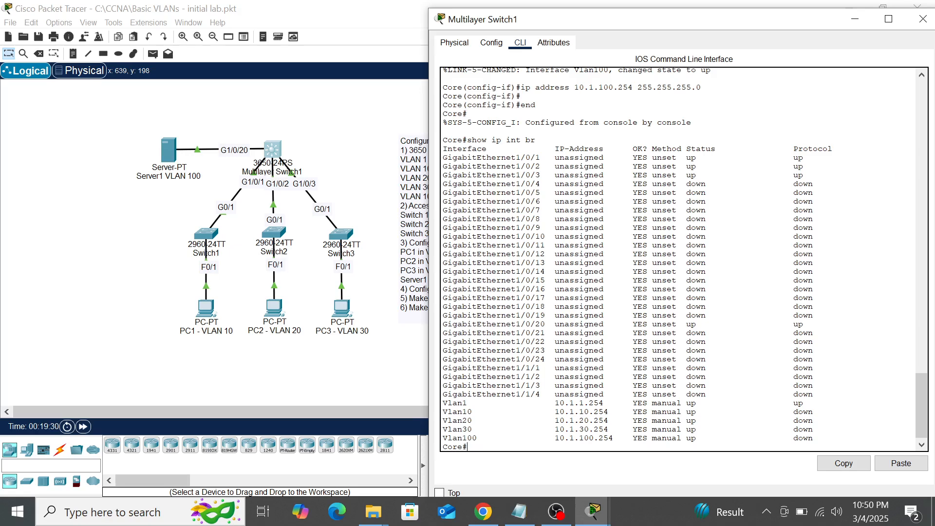
pyautogui.moveTo(442, 393); pyautogui.dragTo(813, 438)
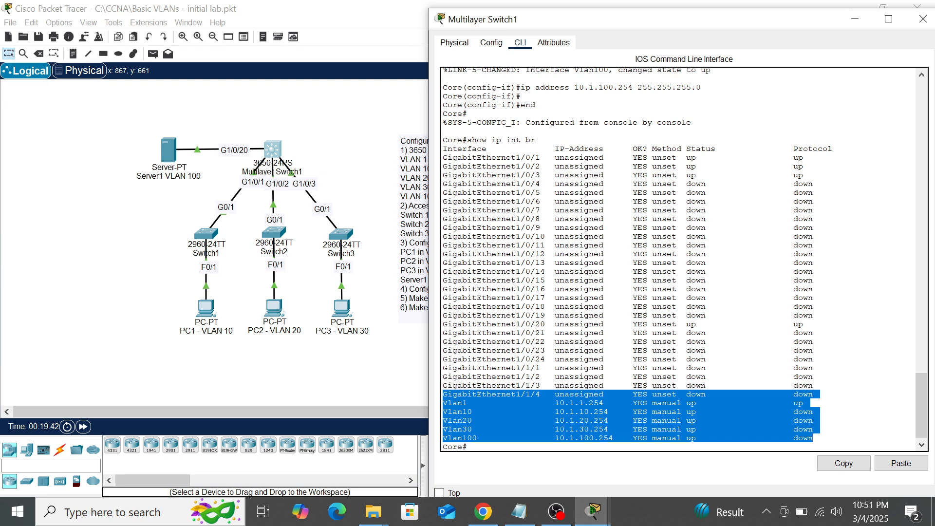
pyautogui.click(363, 375)
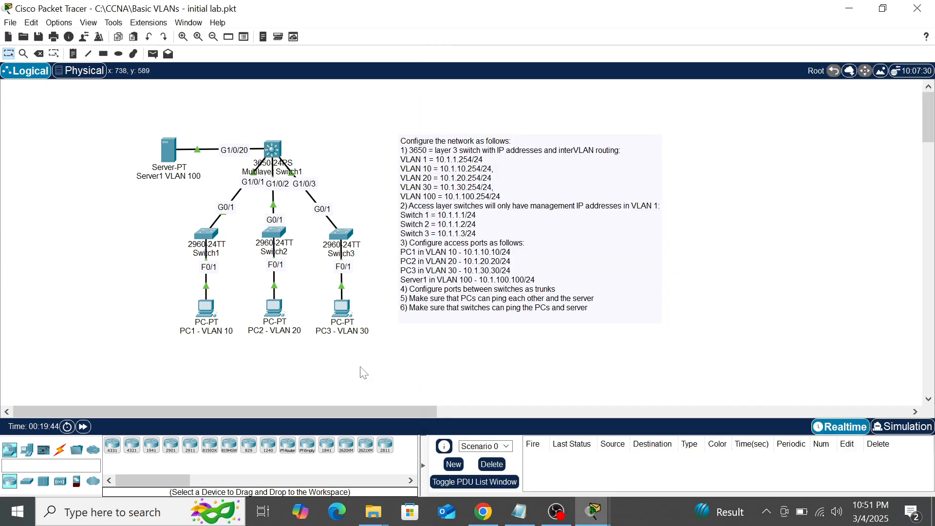
# - Open Switch1's command line and enter global configuration mode
pyautogui.click(209, 241)
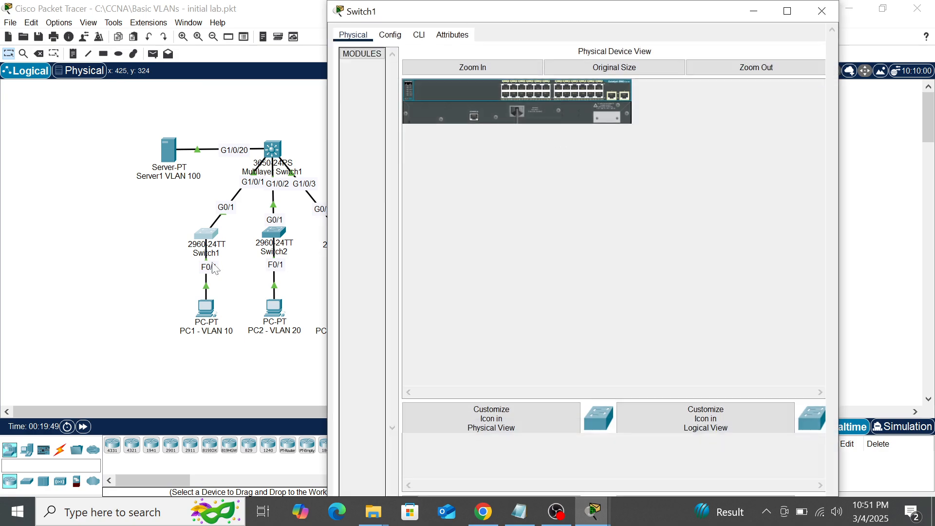
pyautogui.click(419, 35)
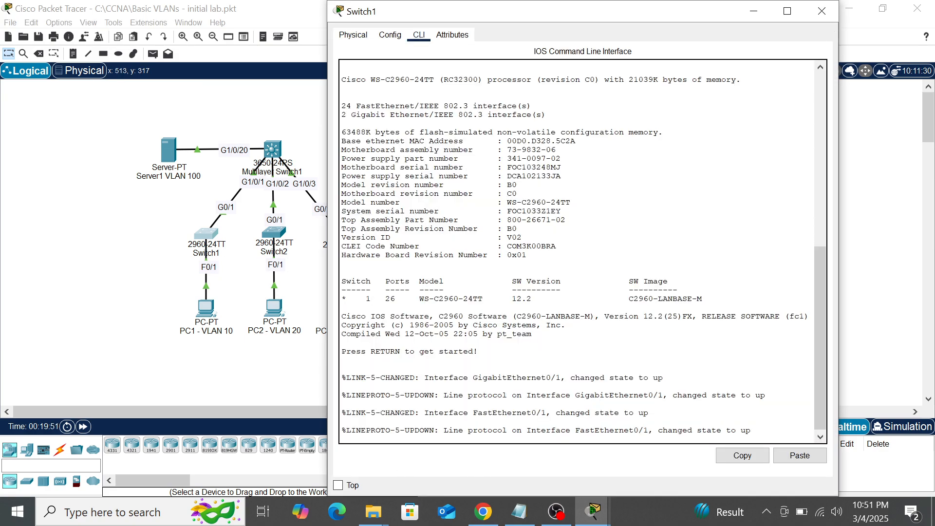
pyautogui.press('Return')
pyautogui.press('Return')
pyautogui.write('en')
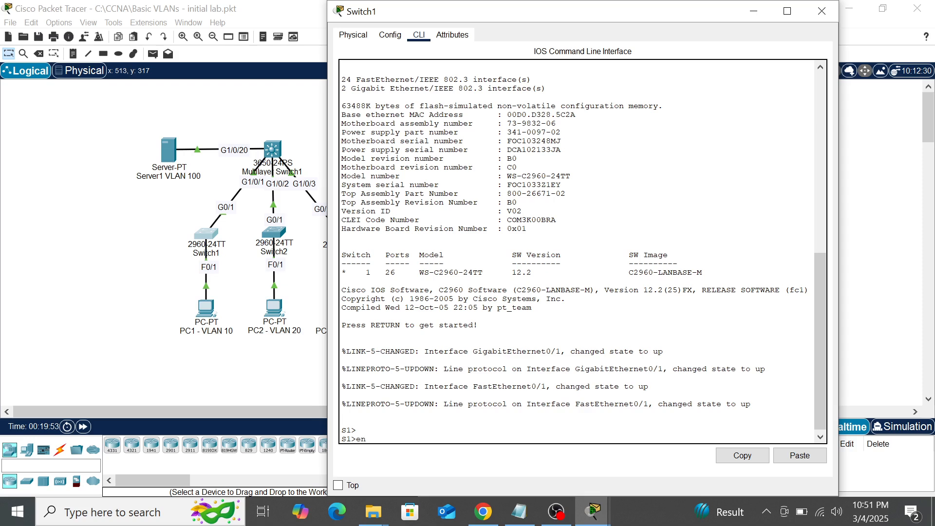
pyautogui.press('Return')
pyautogui.write('con')
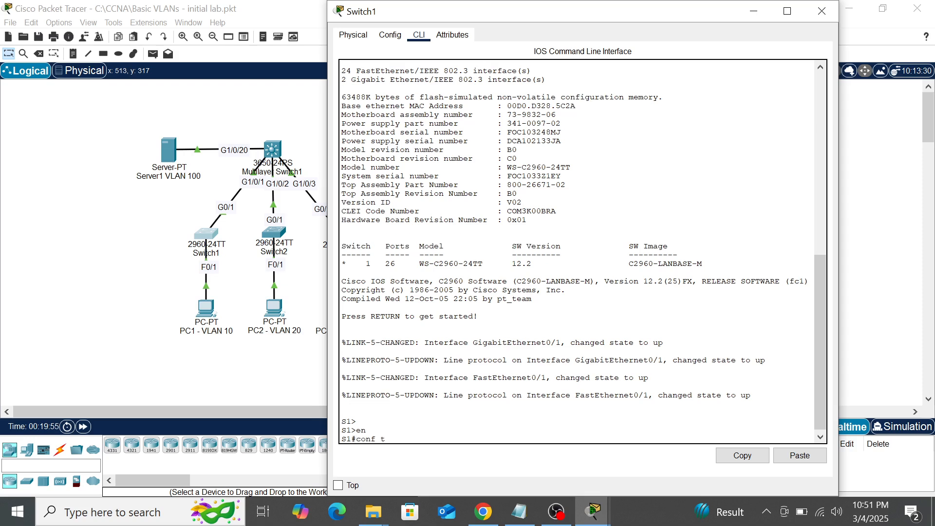
pyautogui.write('f t')
pyautogui.press('Return')
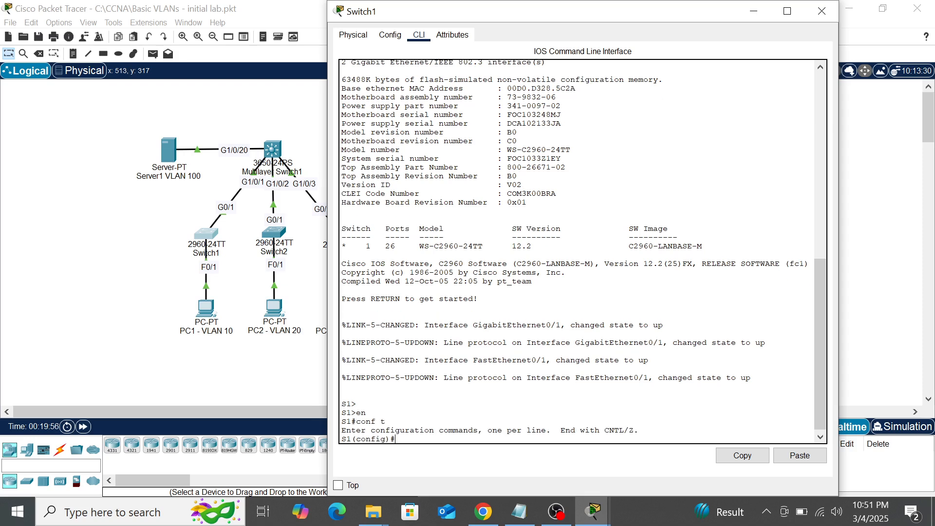
# - Create VLANs 10, 20, 30 and 100 on Switch1 by pasting the VLAN commands prepared in Notepad
pyautogui.click(520, 520)
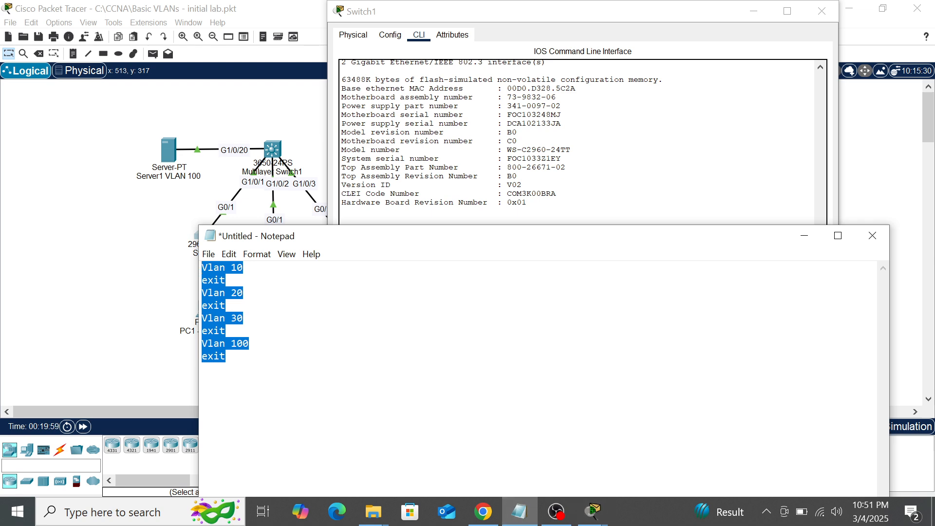
pyautogui.click(801, 237)
pyautogui.rightClick(406, 440)
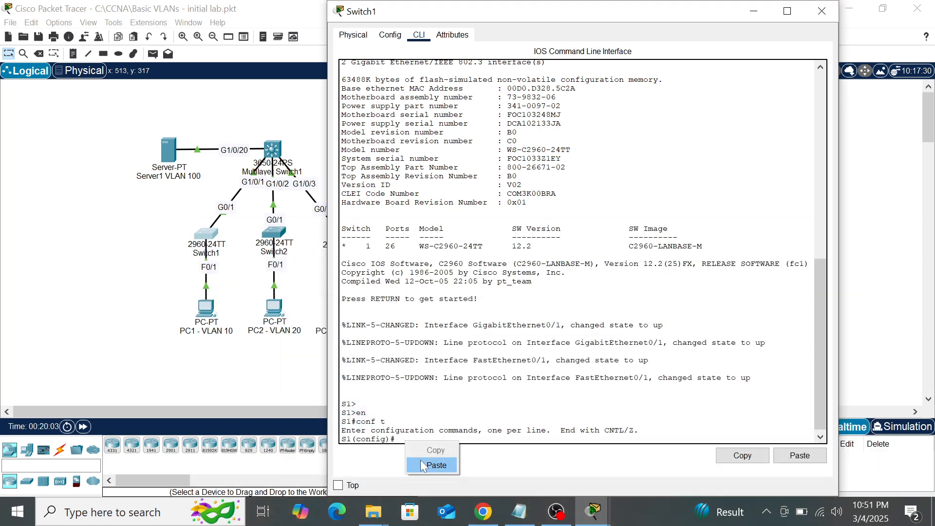
pyautogui.click(419, 462)
pyautogui.press('Return')
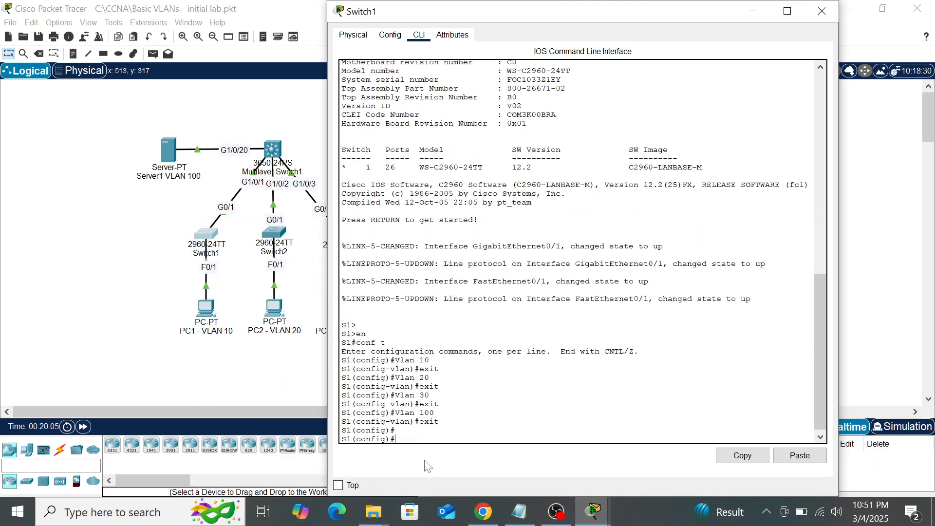
# - Open Switch2's command line and enter global configuration mode
pyautogui.click(280, 233)
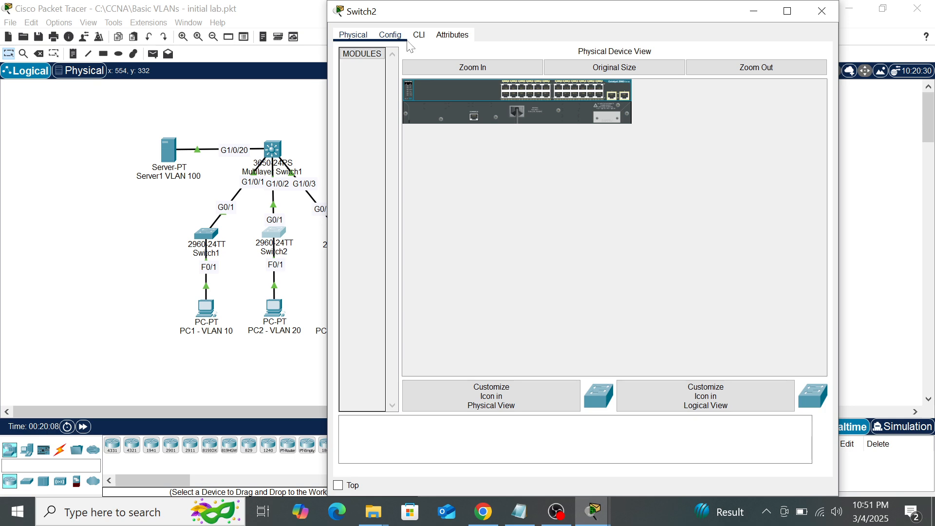
pyautogui.click(419, 35)
pyautogui.press('Return')
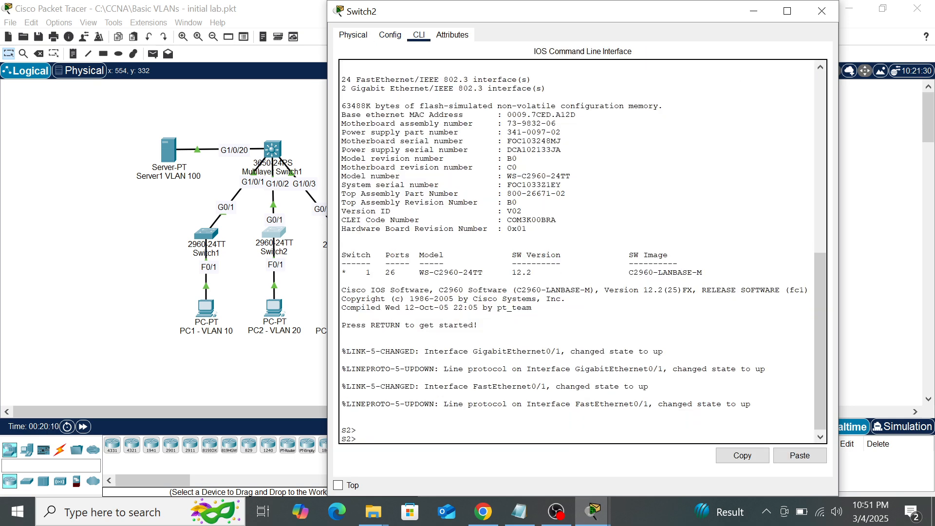
pyautogui.write('en')
pyautogui.press('Return')
pyautogui.write('co')
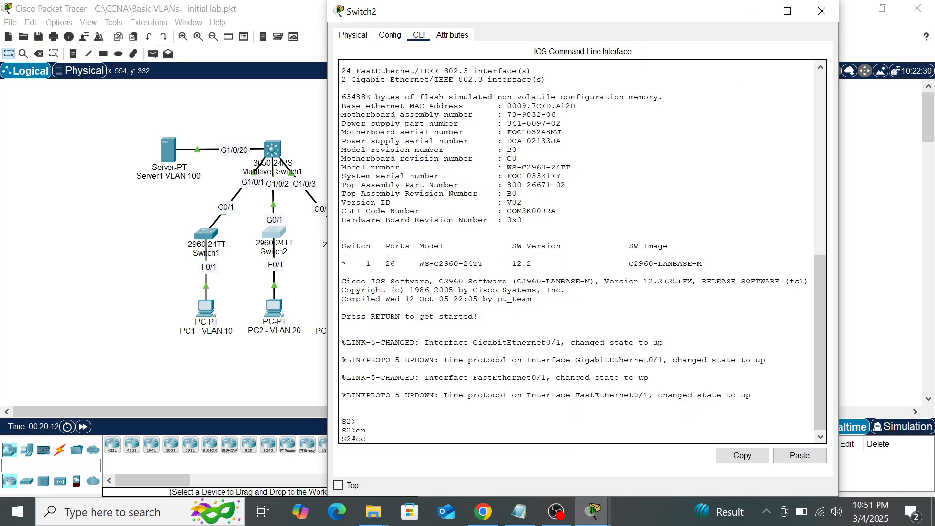
pyautogui.write('nf t')
pyautogui.press('Return')
pyautogui.press('Return')
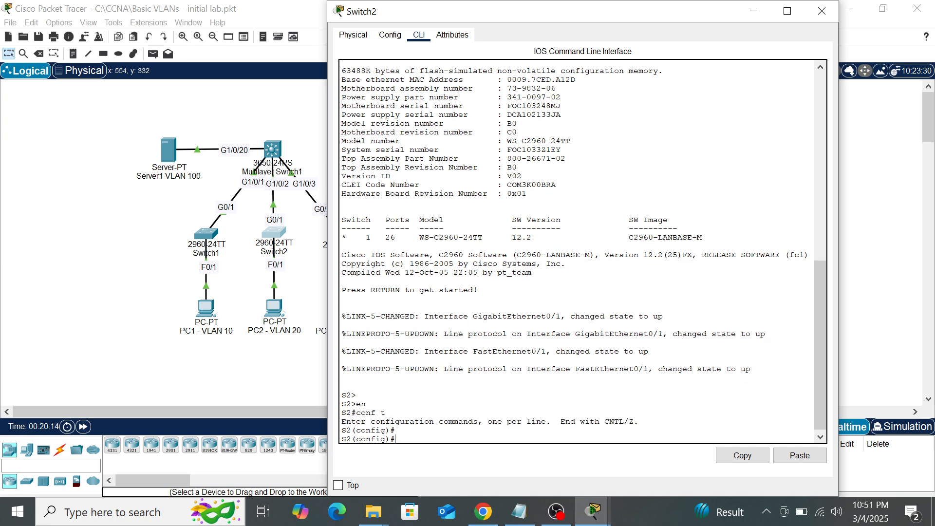
# - Create VLANs 10, 20, 30 and 100 on Switch2 by pasting the prepared VLAN commands
pyautogui.rightClick(427, 439)
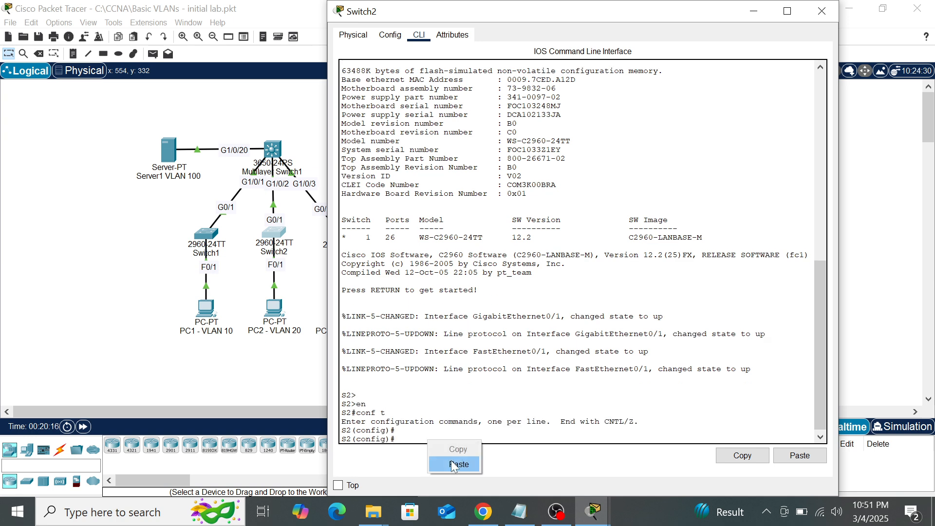
pyautogui.click(451, 462)
pyautogui.press('Return')
pyautogui.press('Return')
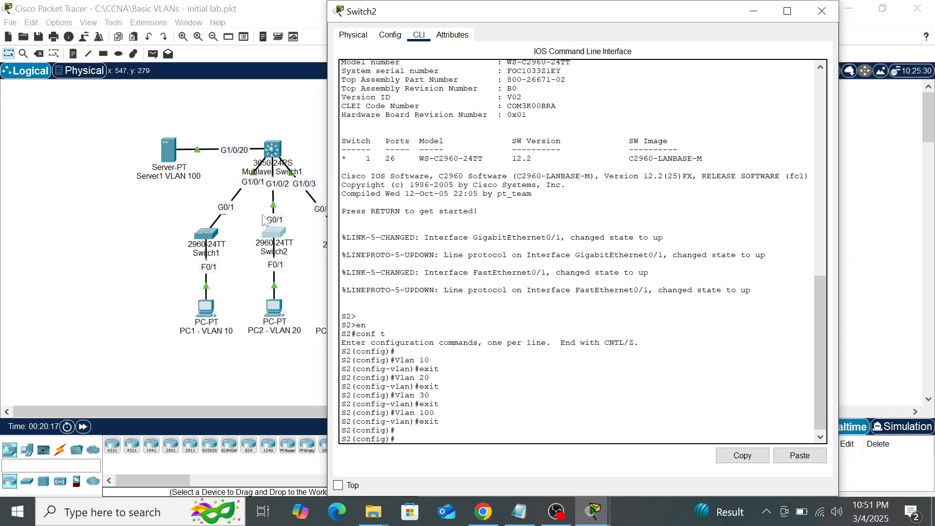
pyautogui.click(151, 247)
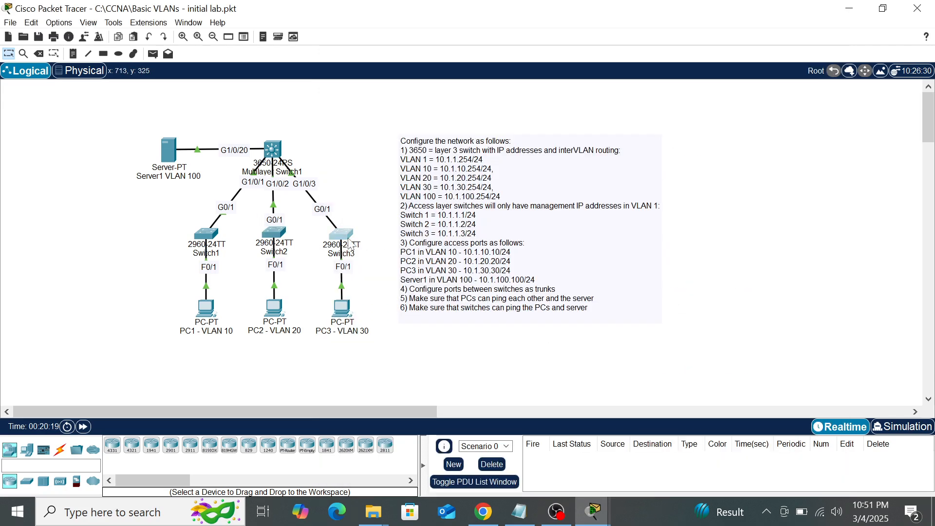
# - Open Switch3's command line and enter global configuration mode
pyautogui.click(350, 244)
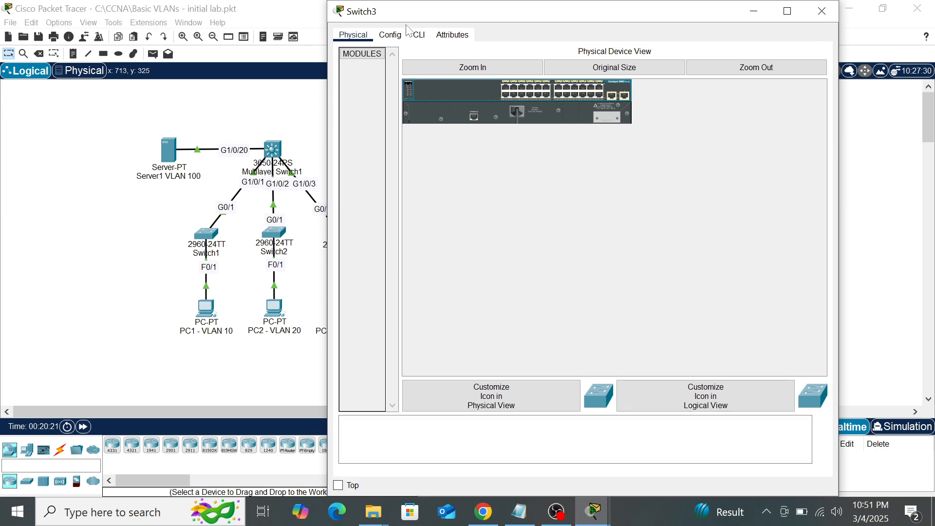
pyautogui.click(419, 36)
pyautogui.press('Return')
pyautogui.press('Return')
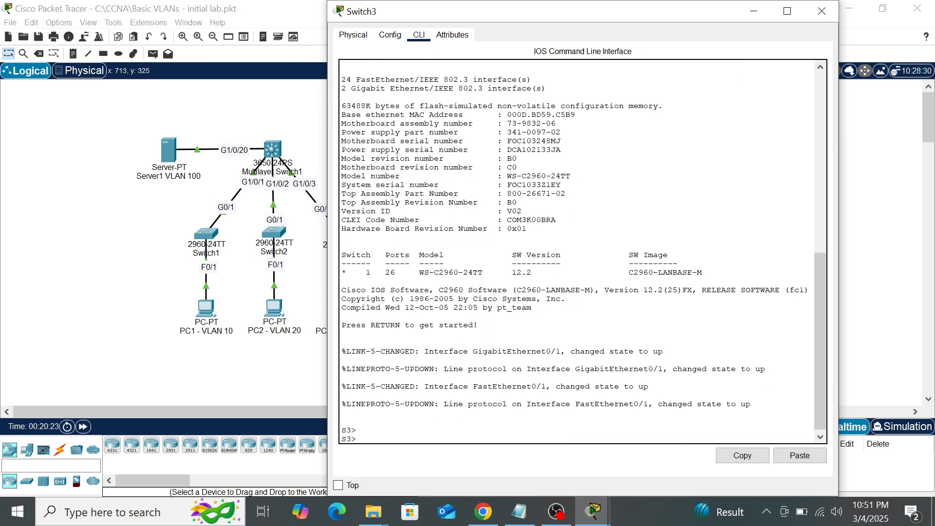
pyautogui.write('en')
pyautogui.press('Return')
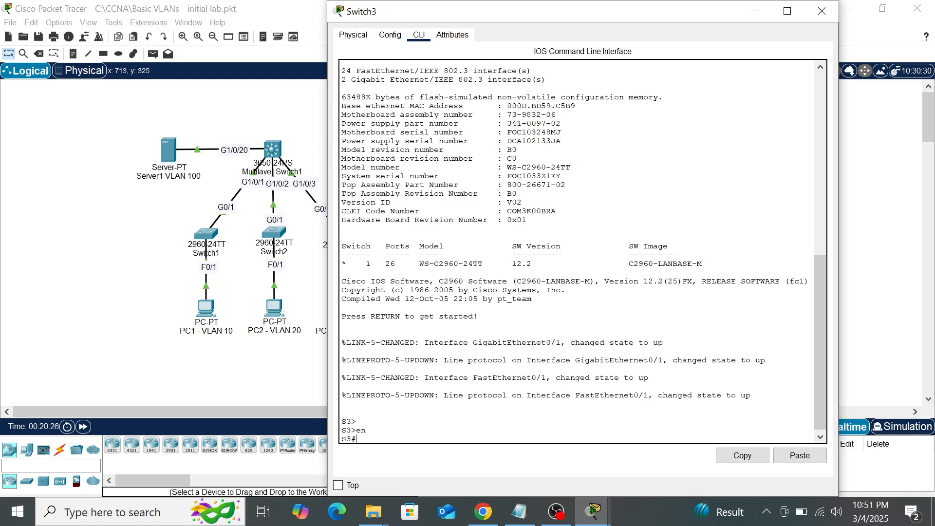
pyautogui.write('conf t')
pyautogui.press('Return')
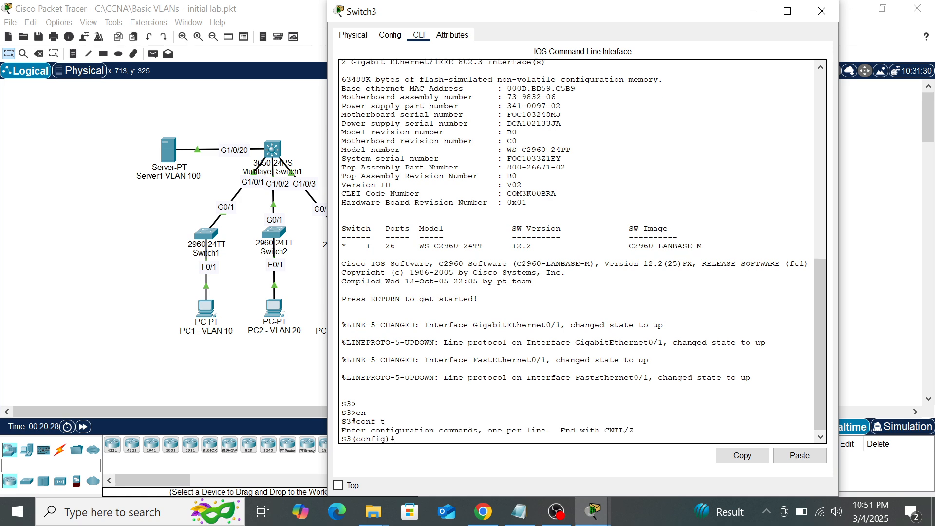
pyautogui.press('Return')
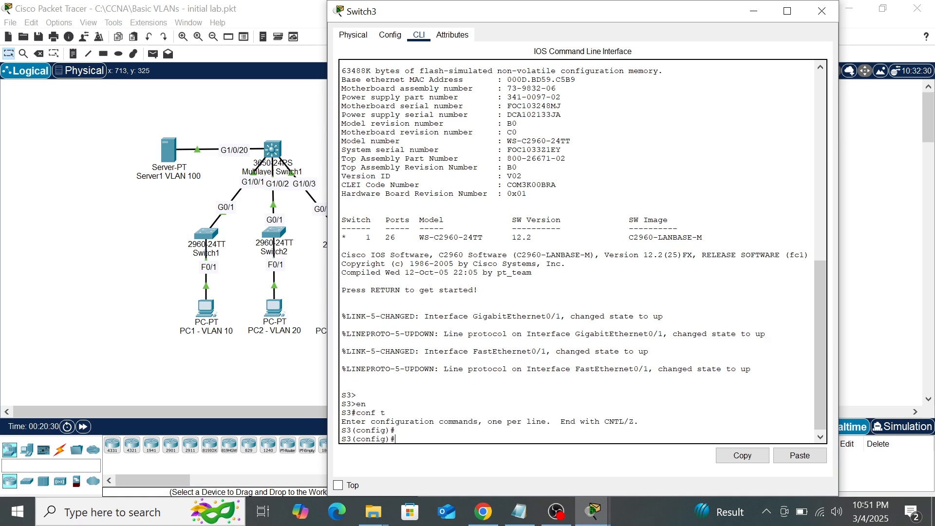
# - Create VLANs 10, 20, 30 and 100 on Switch3 by pasting the prepared VLAN commands
pyautogui.rightClick(417, 436)
pyautogui.click(467, 454)
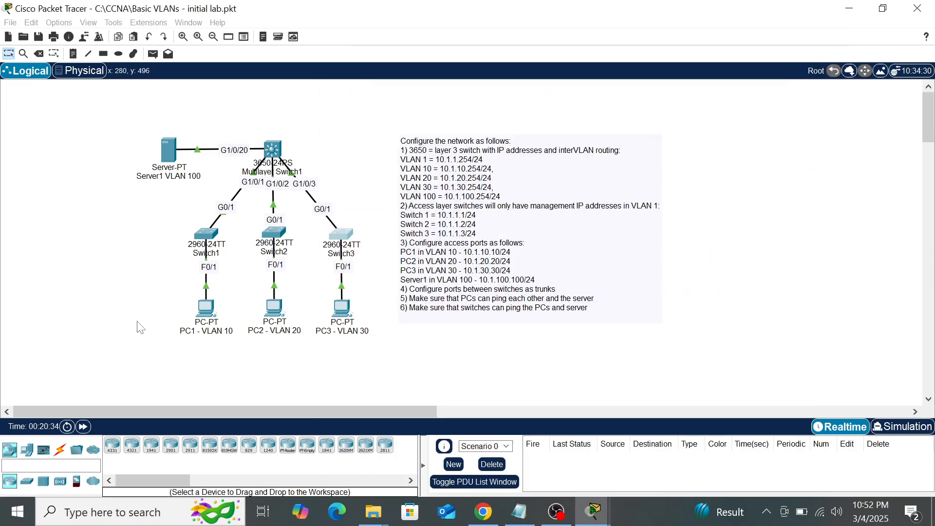
pyautogui.click(138, 322)
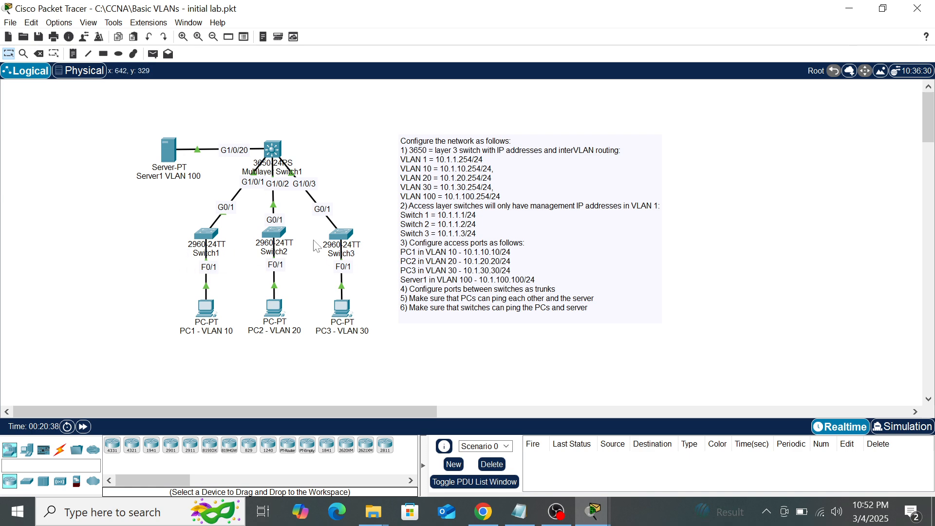
# - Check the VLAN list and port assignments on Switch3 with do show vlan br
pyautogui.click(343, 235)
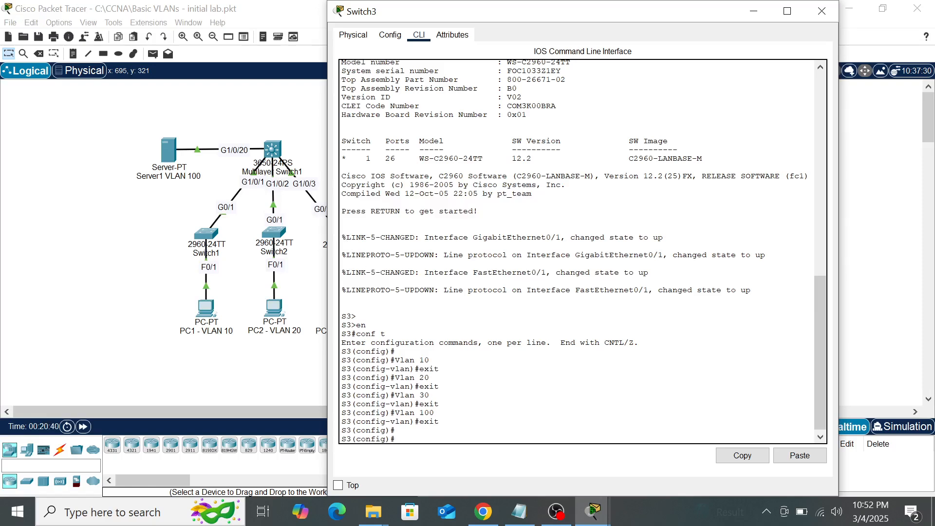
pyautogui.write('do show vlan br')
pyautogui.press('Return')
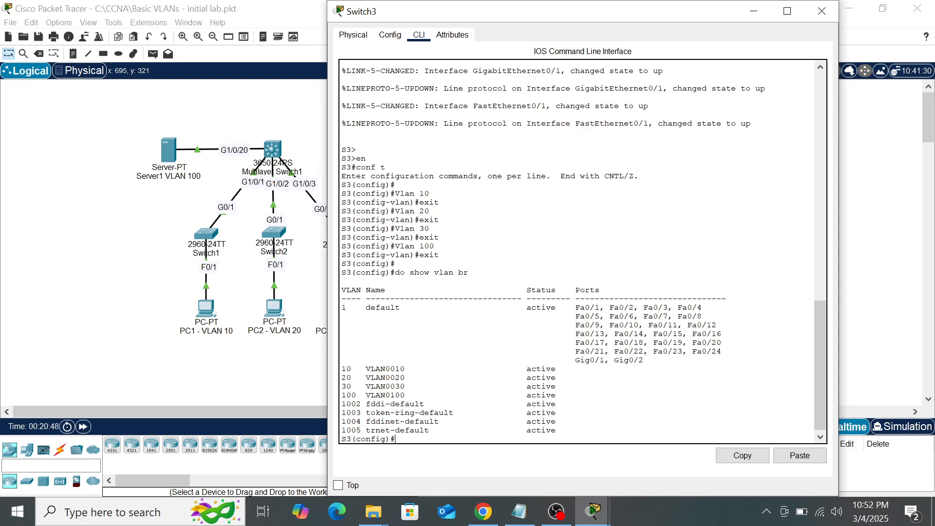
pyautogui.moveTo(575, 361); pyautogui.dragTo(415, 396)
pyautogui.click(215, 365)
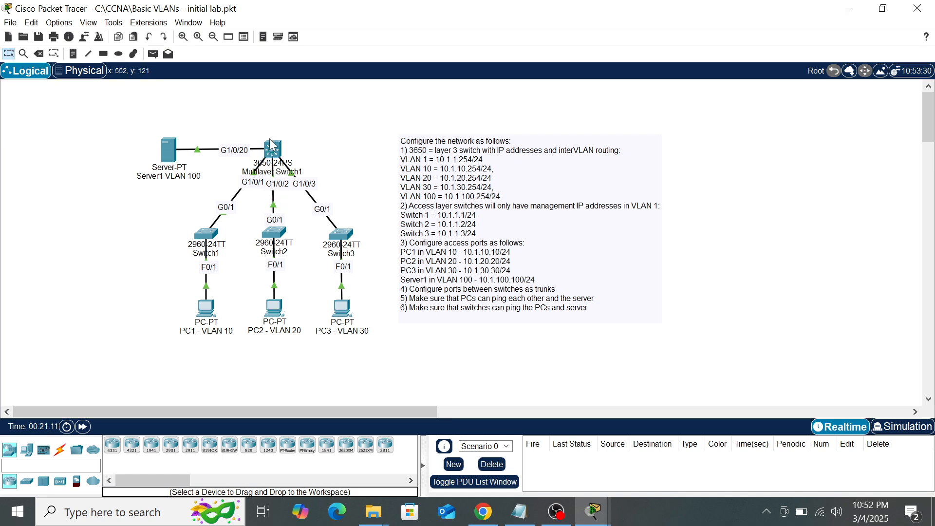
# - Open the core multilayer switch's command line and enter global configuration mode
pyautogui.click(272, 155)
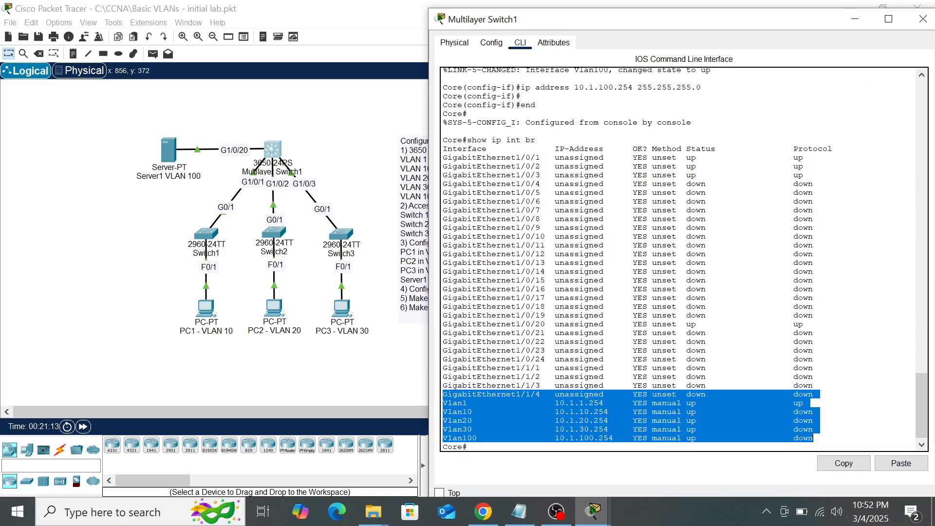
pyautogui.click(487, 453)
pyautogui.press('Return')
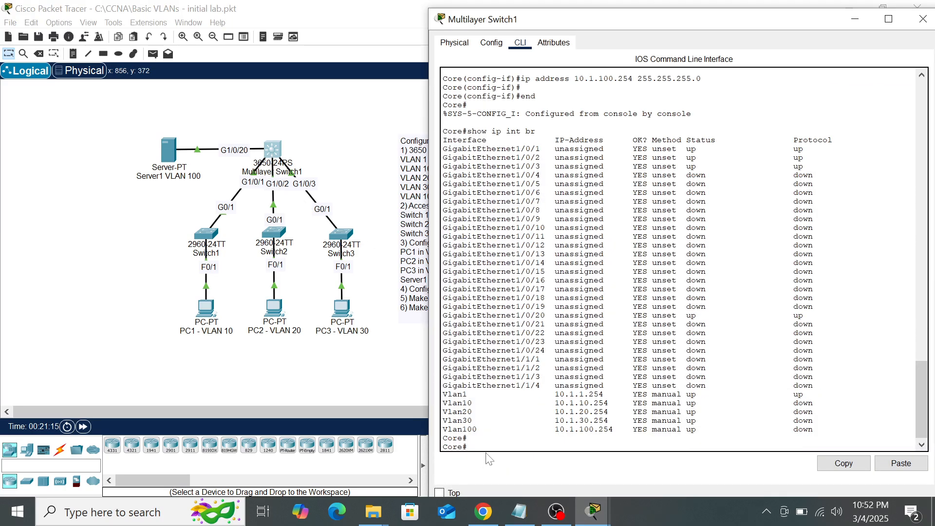
pyautogui.write('conf t')
pyautogui.press('Return')
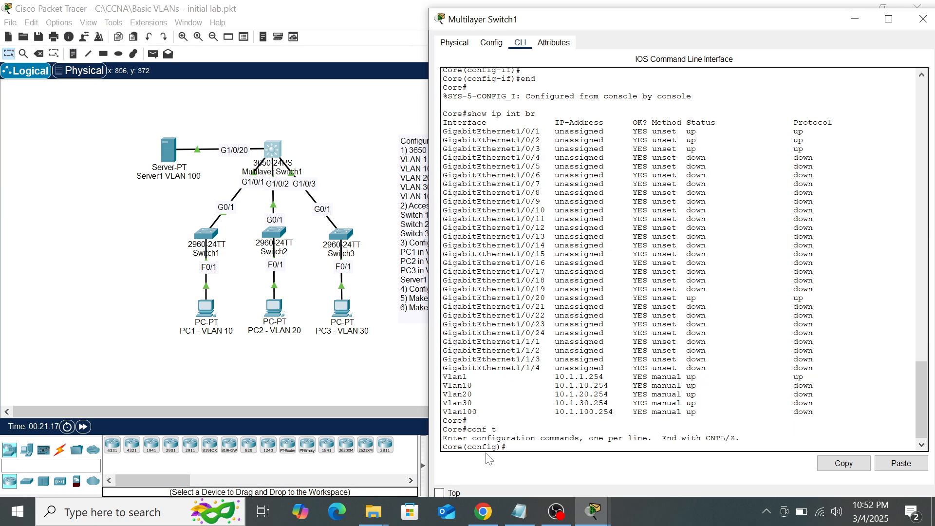
# - Set the core switch's interface g1/0/1 to trunk mode with switchport mode trunk
pyautogui.write('int')
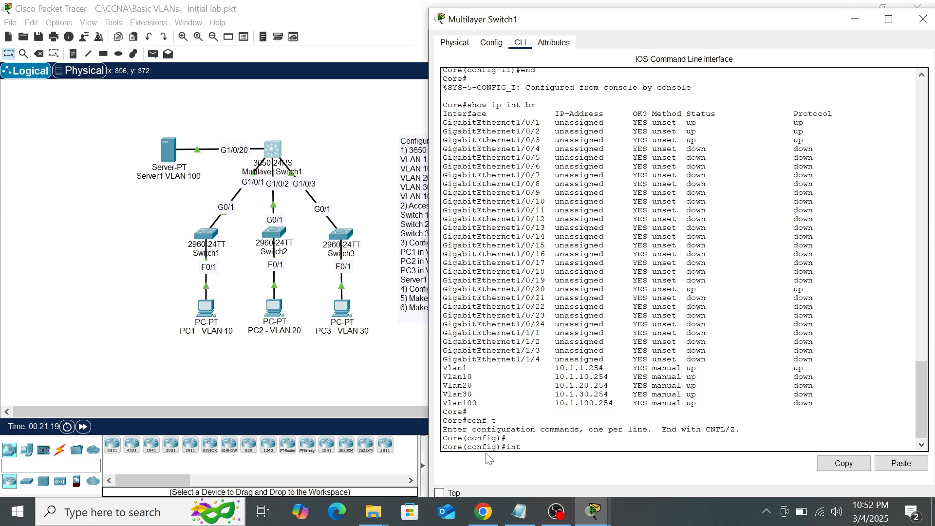
pyautogui.write(' g0')
pyautogui.press('Return')
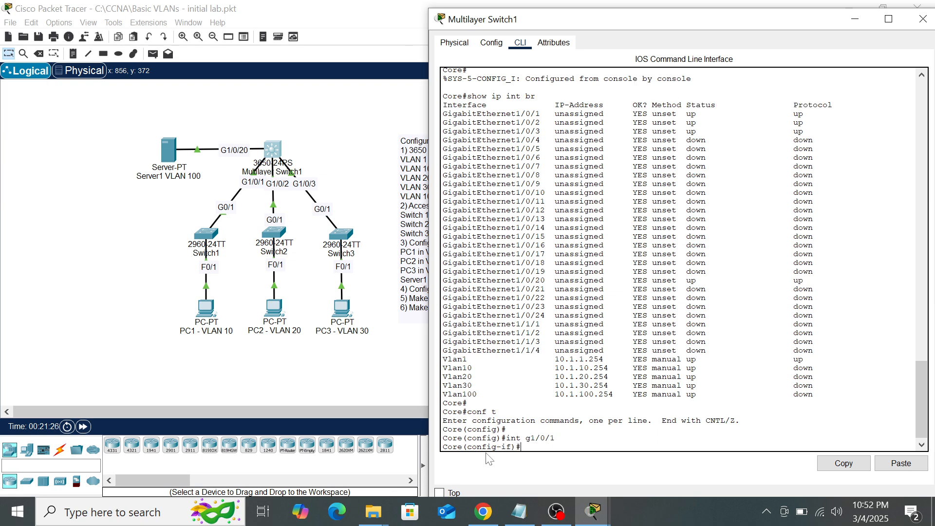
pyautogui.write('sw')
pyautogui.press('Tab')
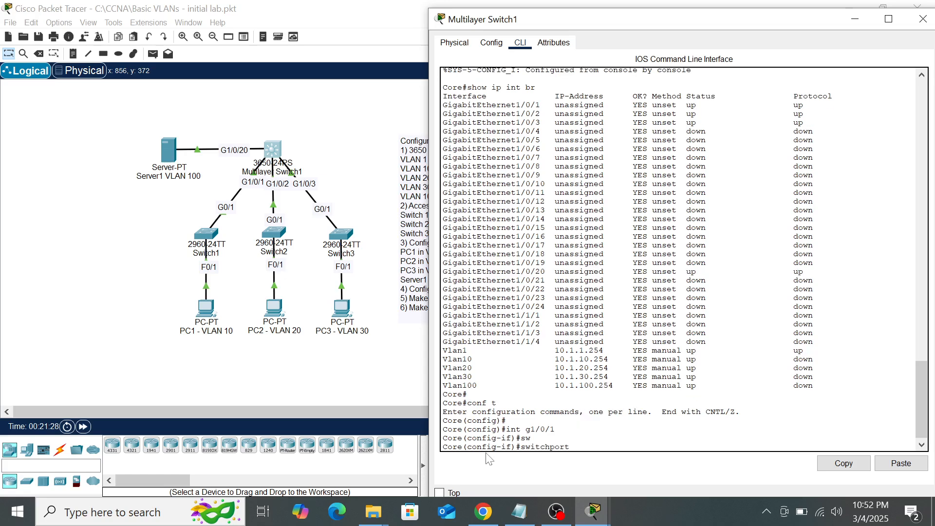
pyautogui.write('mode tr')
pyautogui.press('Tab')
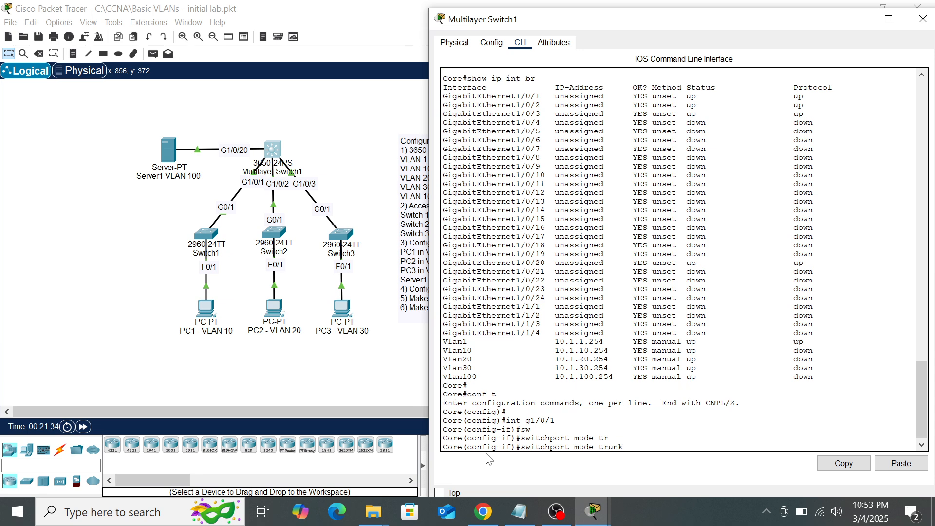
pyautogui.press('Return')
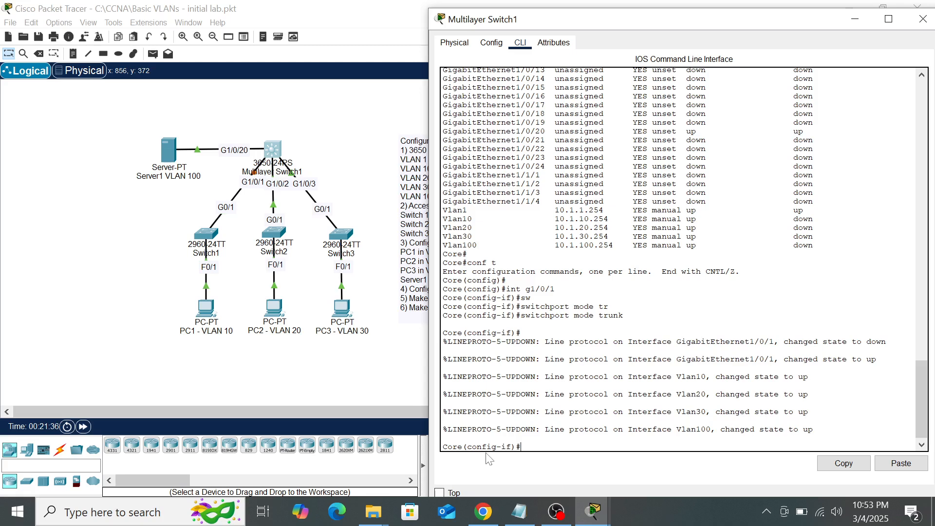
# - Set the core switch's interface g1/0/2 to trunk mode
pyautogui.write('int g1/0/12')
pyautogui.press('Return')
pyautogui.press('Up')
pyautogui.press('Up')
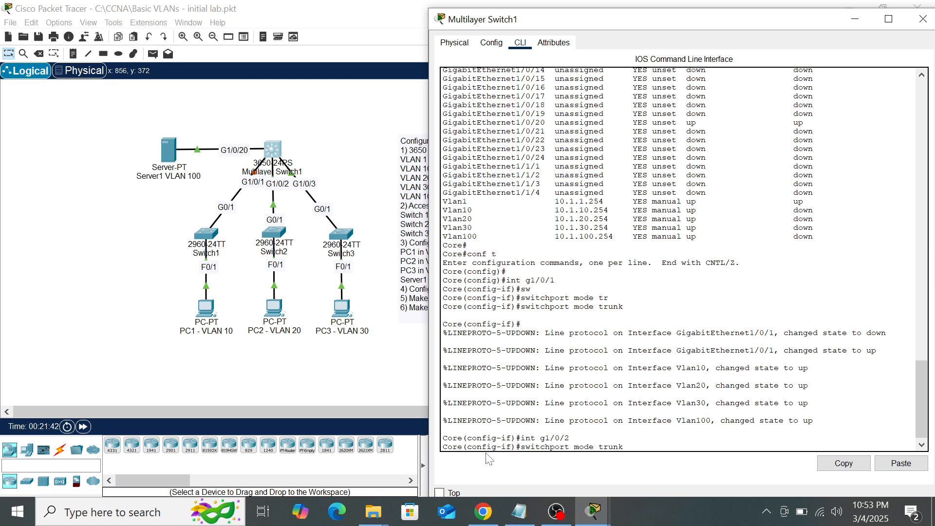
pyautogui.press('Return')
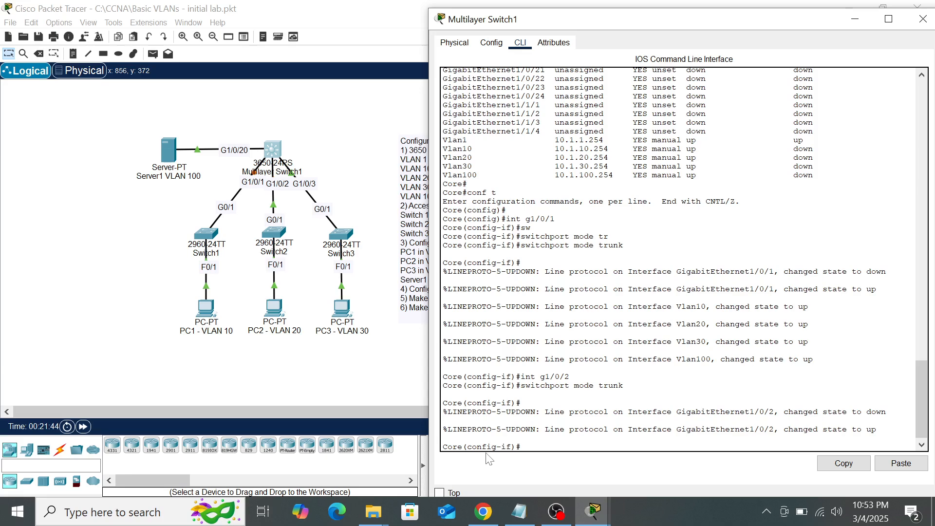
# - Set the core switch's interface g1/0/3 to trunk mode
pyautogui.press('Up')
pyautogui.press('Up')
pyautogui.press('Return')
pyautogui.press('Up')
pyautogui.press('Up')
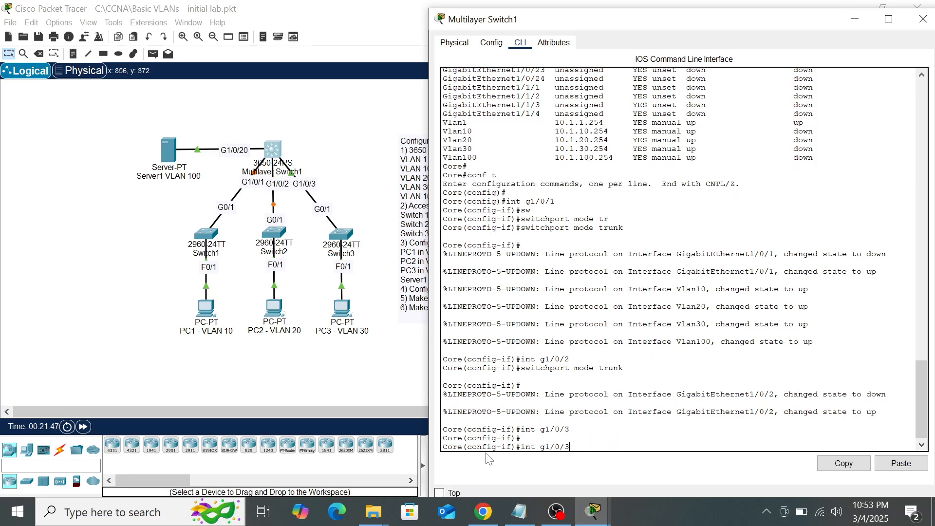
pyautogui.press('Up')
pyautogui.press('Down')
pyautogui.press('Return')
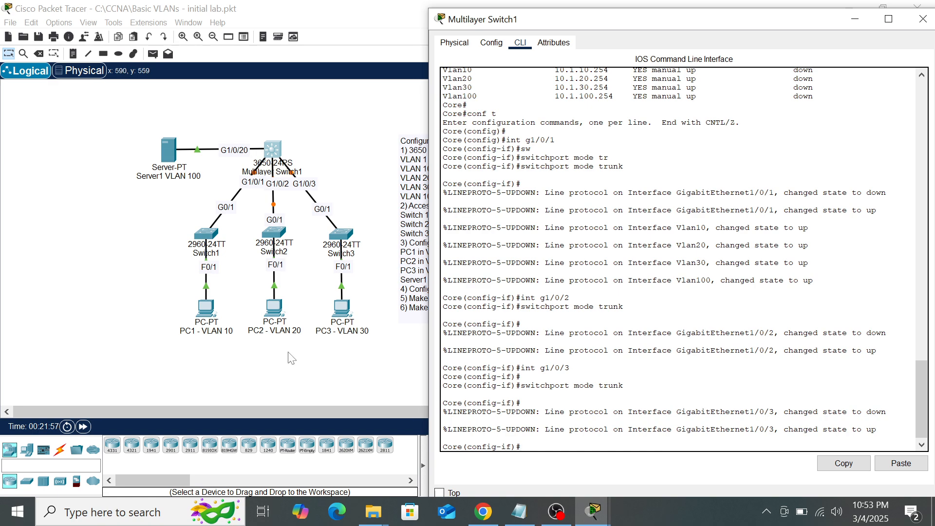
# - Open Switch1's command line and set its uplink interface g0/1 to trunk mode with switchport mode trunk
pyautogui.click(125, 224)
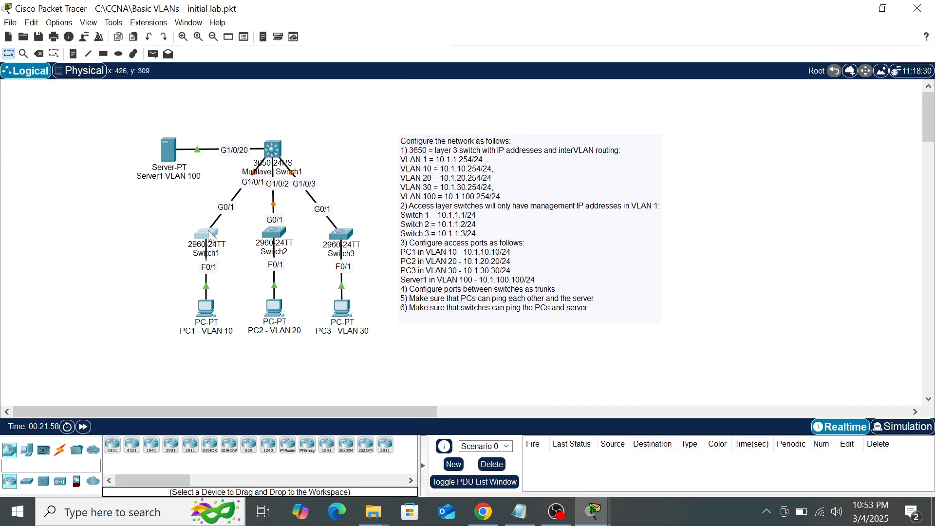
pyautogui.click(206, 235)
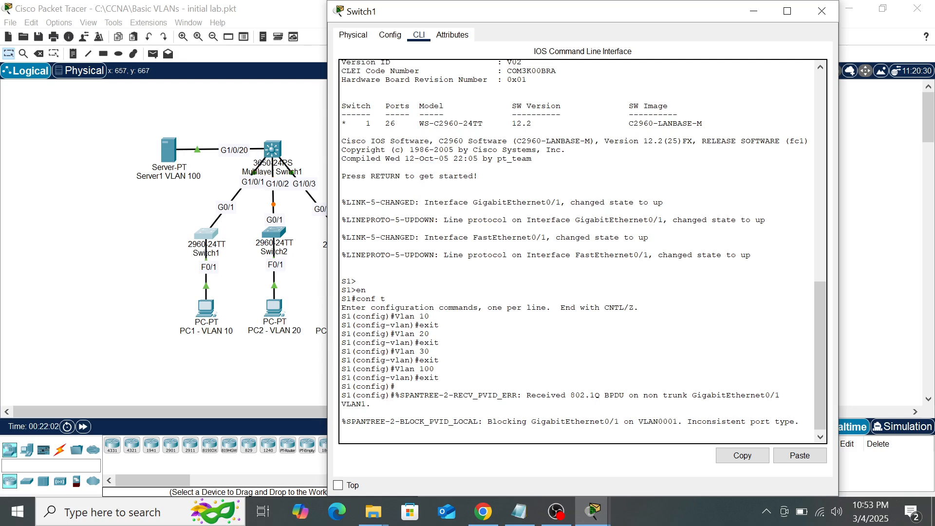
pyautogui.press('Return')
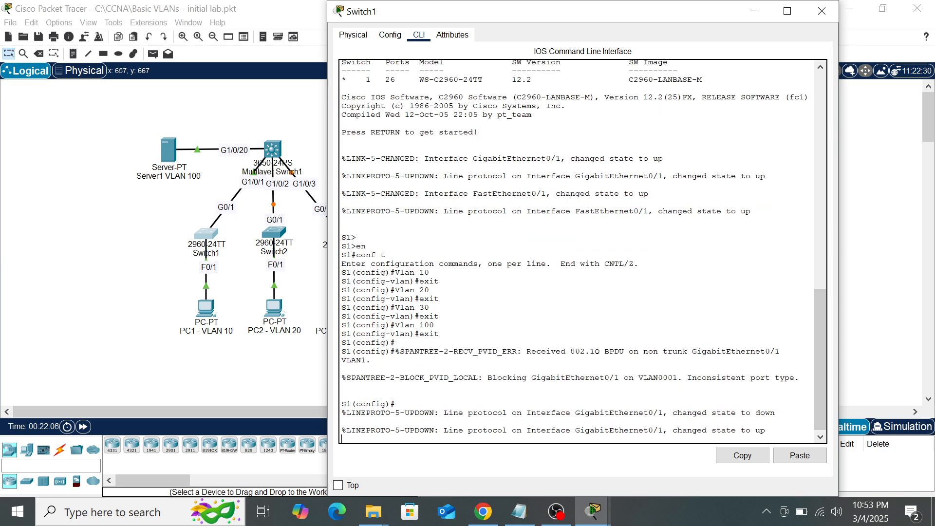
pyautogui.press('Return')
pyautogui.press('Return')
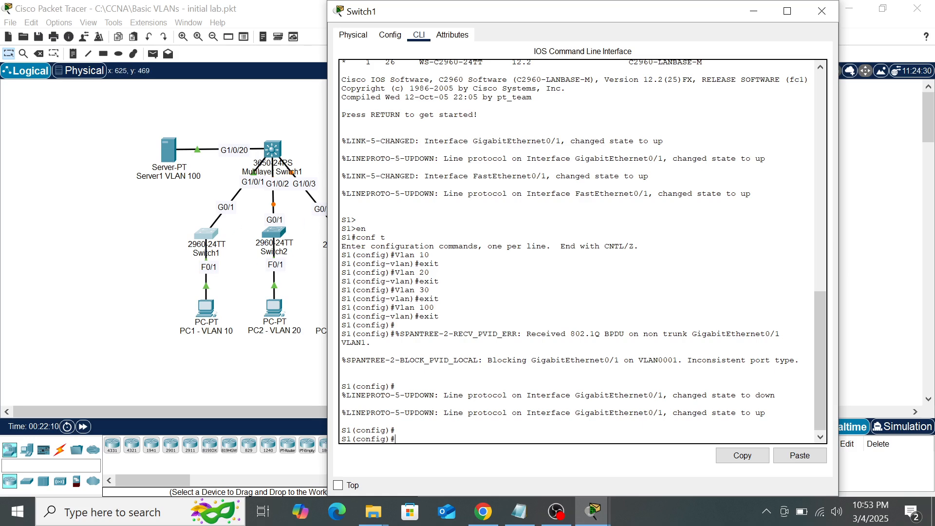
pyautogui.write('int g0/1')
pyautogui.press('Return')
pyautogui.press('Return')
pyautogui.write('sw')
pyautogui.press('Tab')
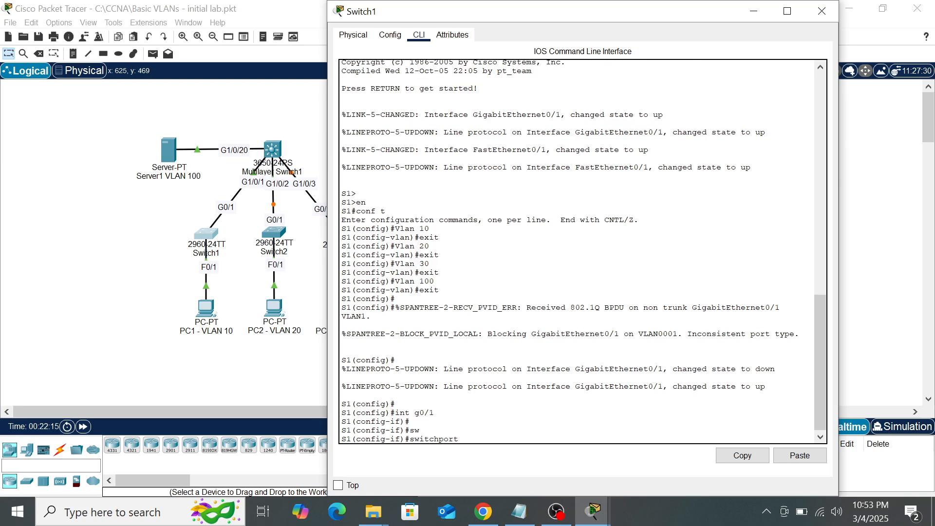
pyautogui.write('mode tr')
pyautogui.press('Tab')
pyautogui.press('Return')
pyautogui.press('Return')
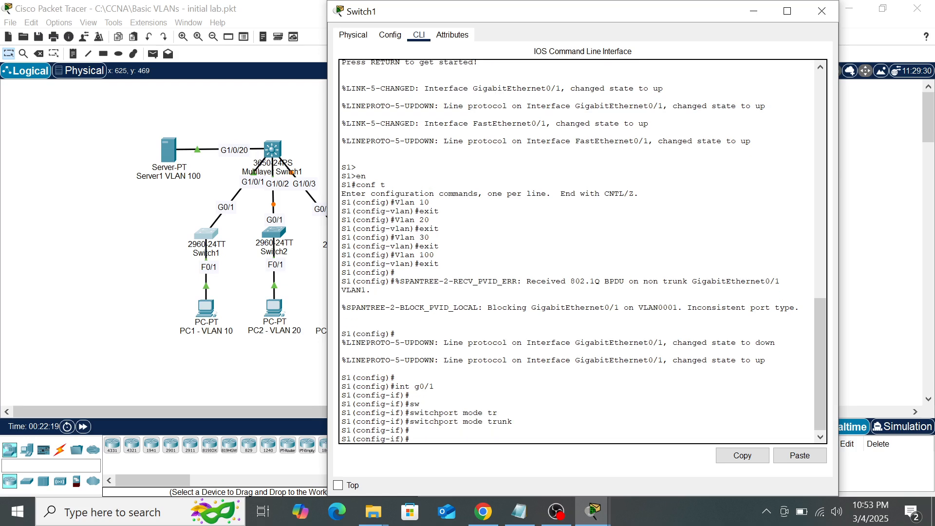
# - Open Switch2's command line and set its uplink interface g0/1 to trunk mode with switchport mode trunk
pyautogui.click(112, 267)
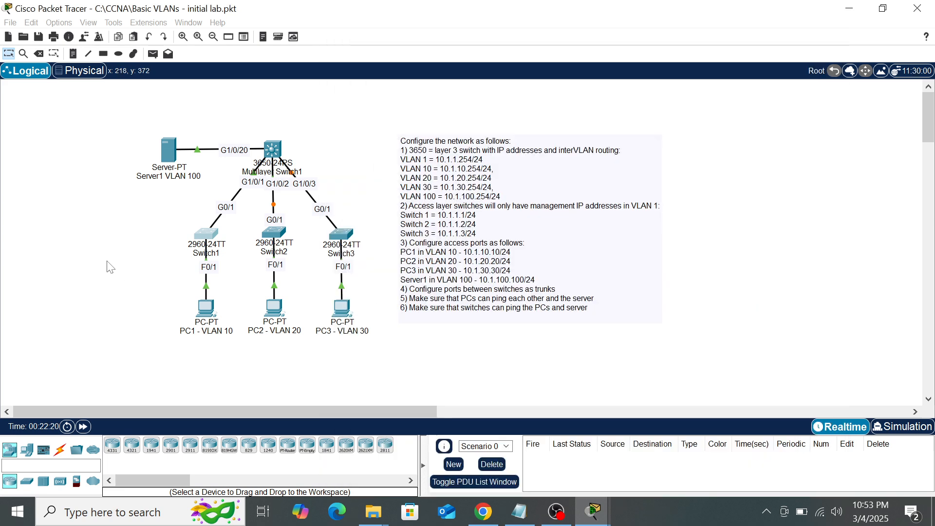
pyautogui.click(271, 238)
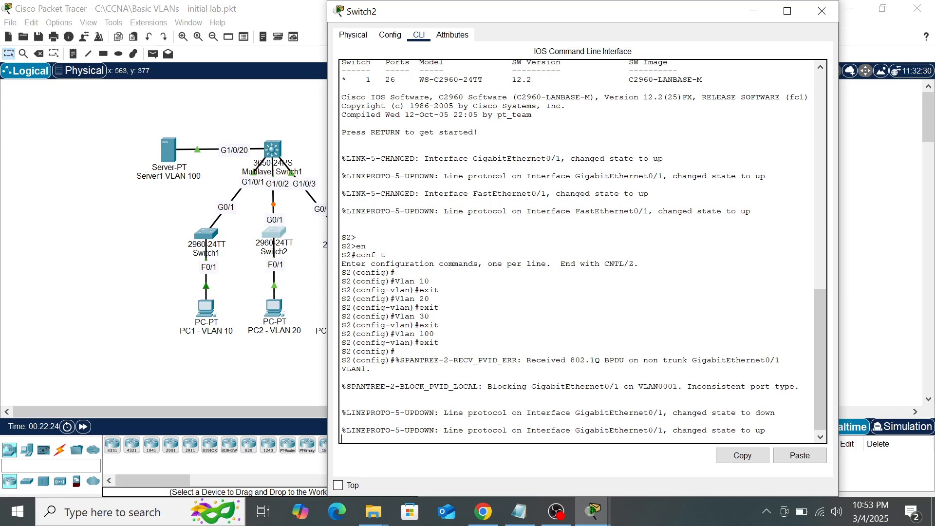
pyautogui.press('Return')
pyautogui.press('Return')
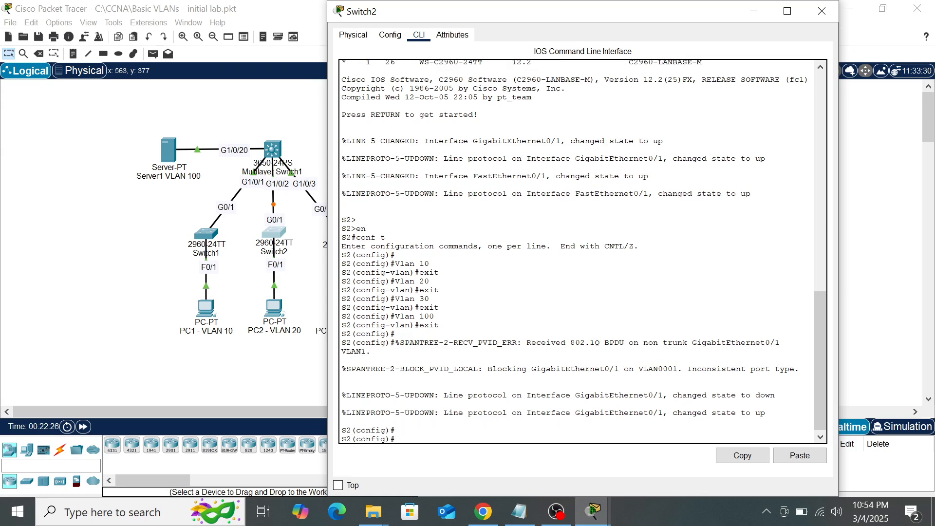
pyautogui.write('int g0/1')
pyautogui.press('Return')
pyautogui.write('sw')
pyautogui.press('Tab')
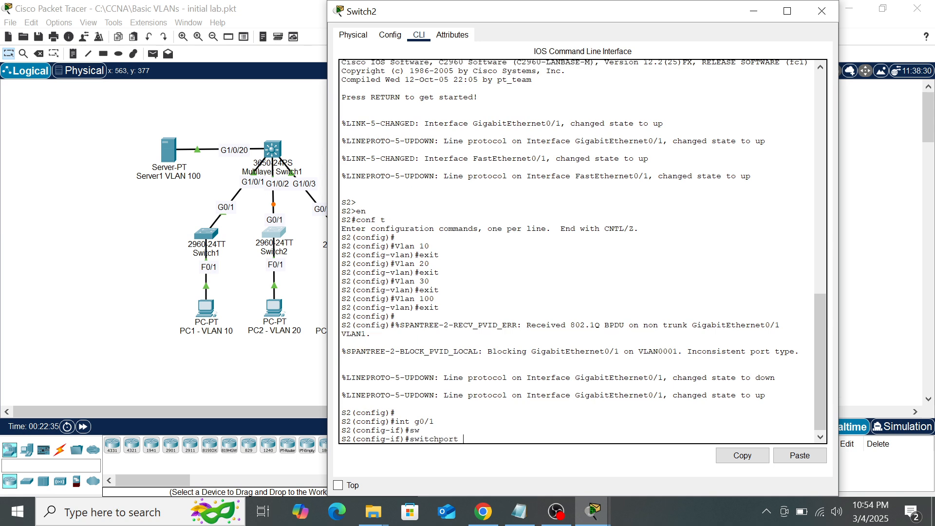
pyautogui.write('mode tr')
pyautogui.press('Tab')
pyautogui.press('Return')
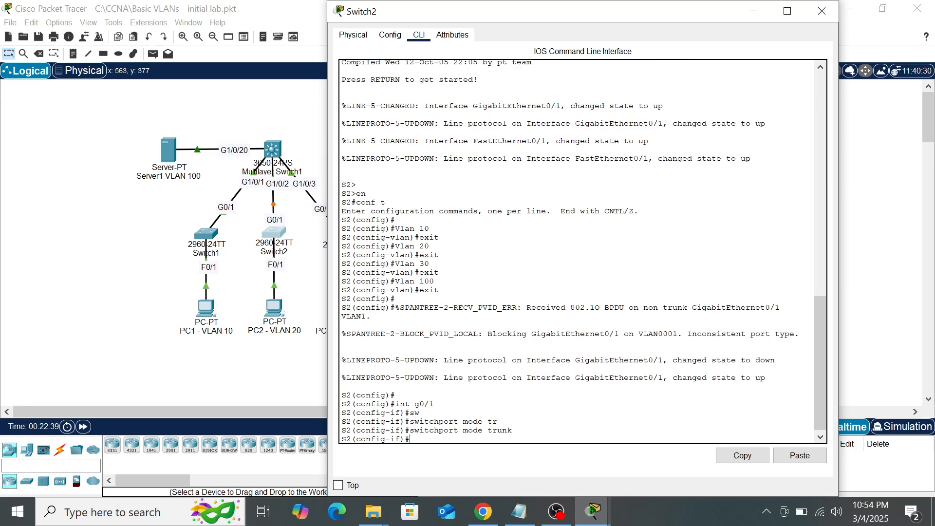
pyautogui.press('Return')
# - Open Switch3's command line and set its uplink interface g0/1 to trunk mode with switchport mode trunk
pyautogui.click(127, 288)
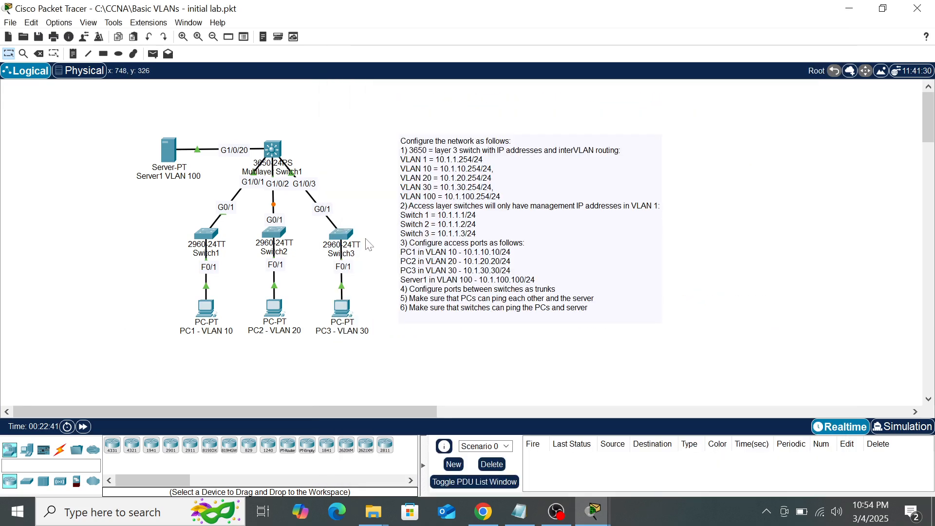
pyautogui.click(346, 238)
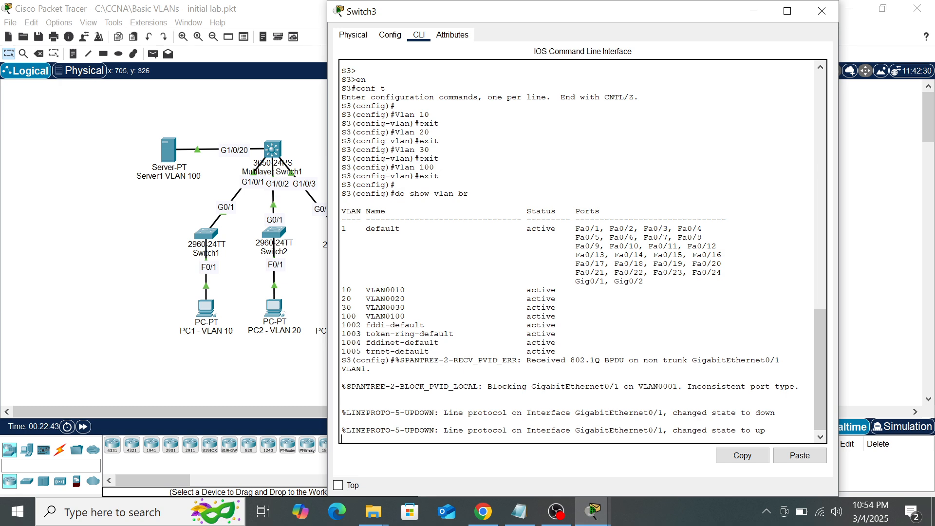
pyautogui.press('Return')
pyautogui.press('Return')
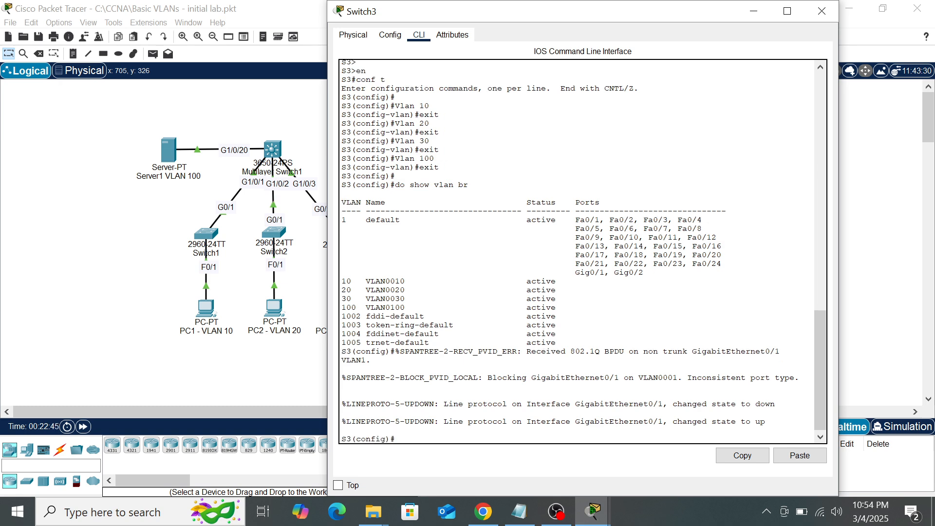
pyautogui.write('int')
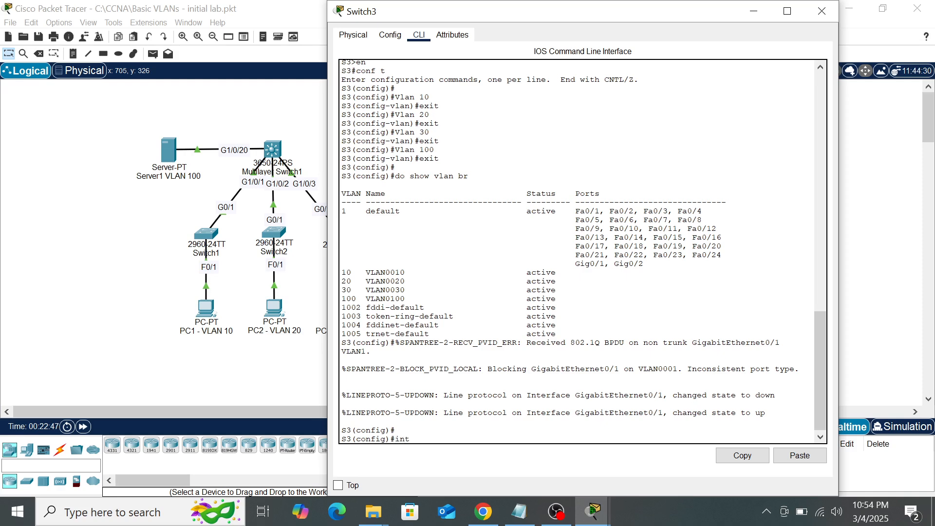
pyautogui.write(' g0/1')
pyautogui.press('Return')
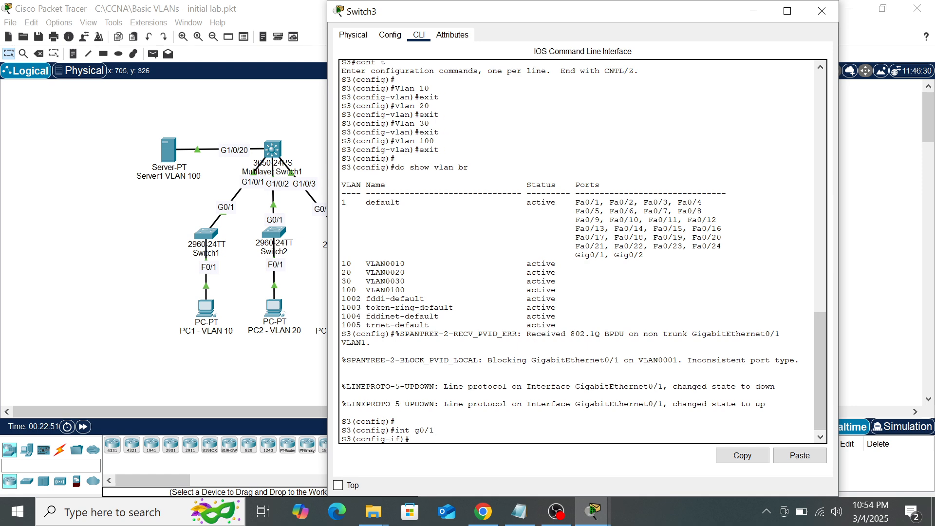
pyautogui.write('w')
pyautogui.press('Tab')
pyautogui.write('mod')
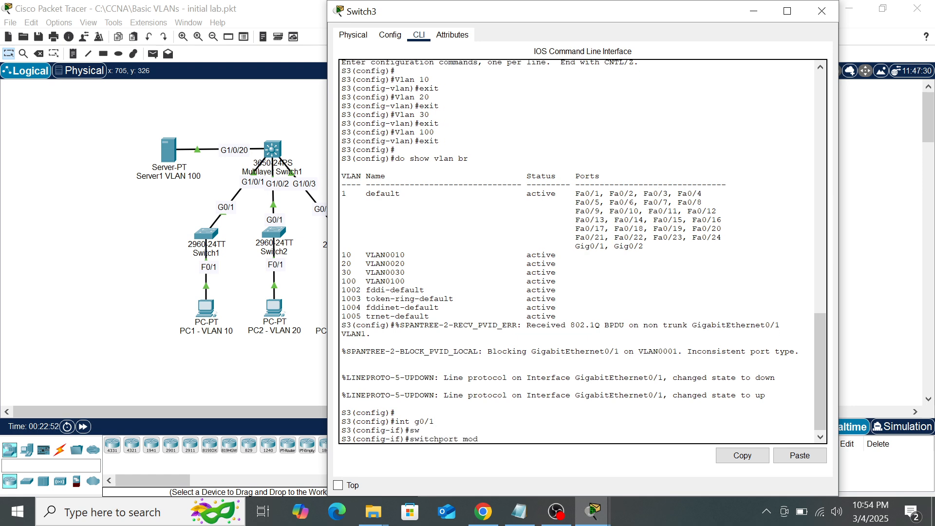
pyautogui.write('e tr')
pyautogui.press('Tab')
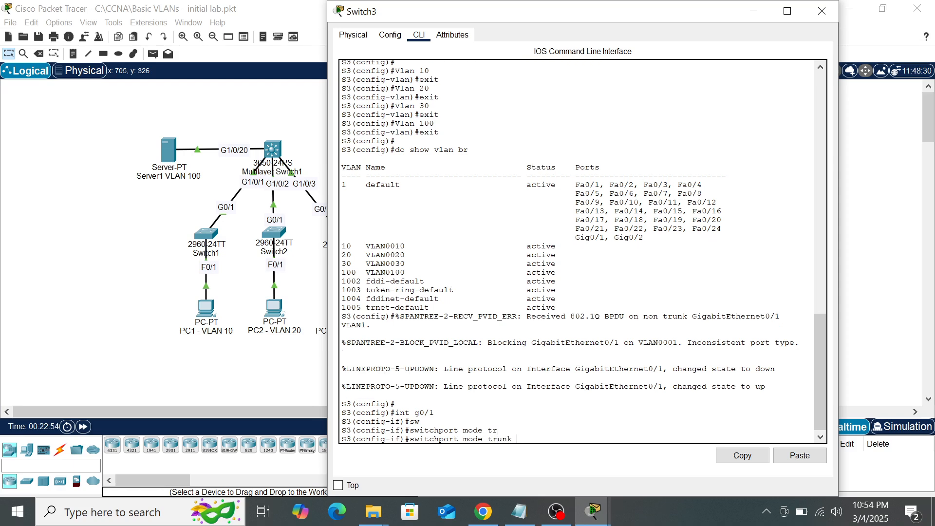
pyautogui.press('Return')
pyautogui.press('Return')
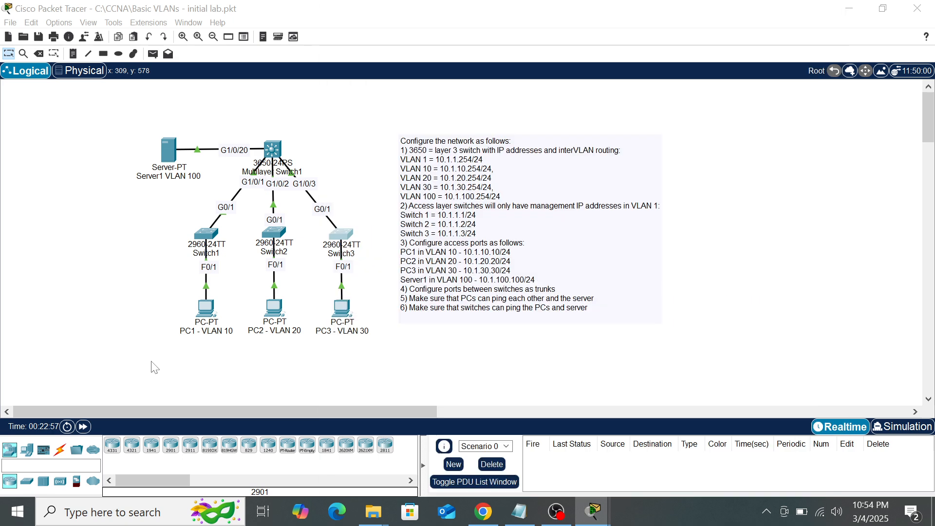
# - Open Switch1's command line, leave interface configuration, and list its interfaces with do show ip int br
pyautogui.click(151, 362)
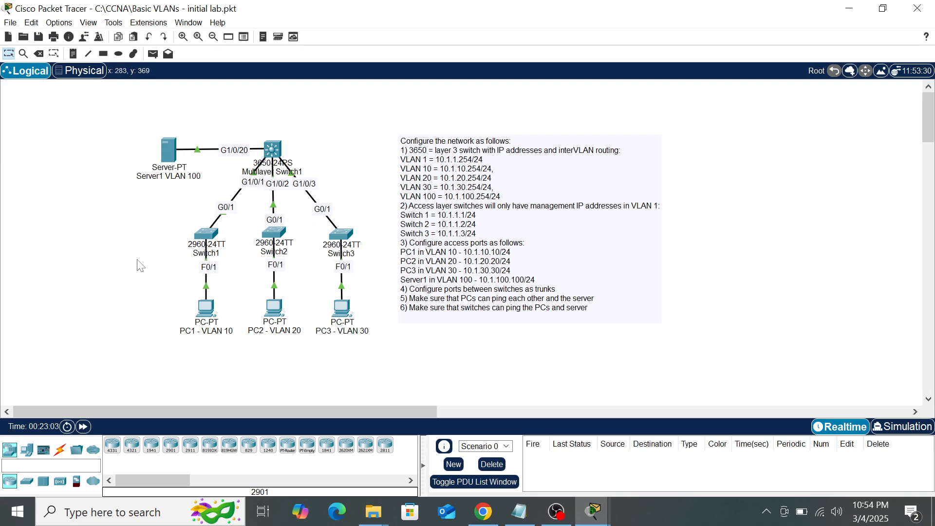
pyautogui.click(215, 238)
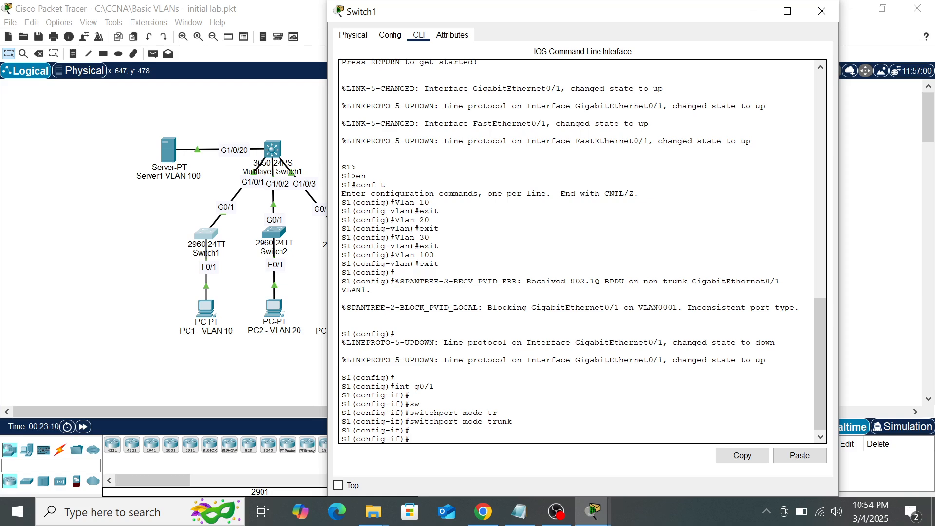
pyautogui.write('exit')
pyautogui.press('Return')
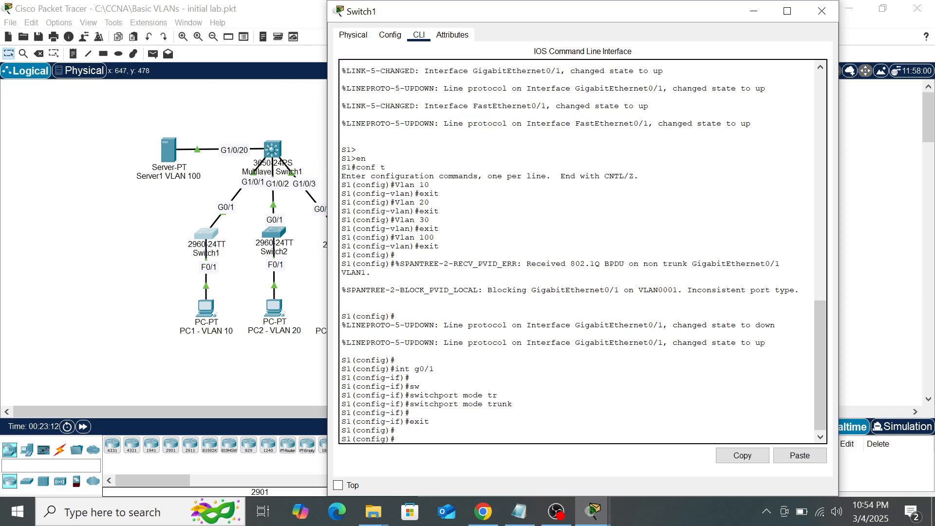
pyautogui.write('show ip int br')
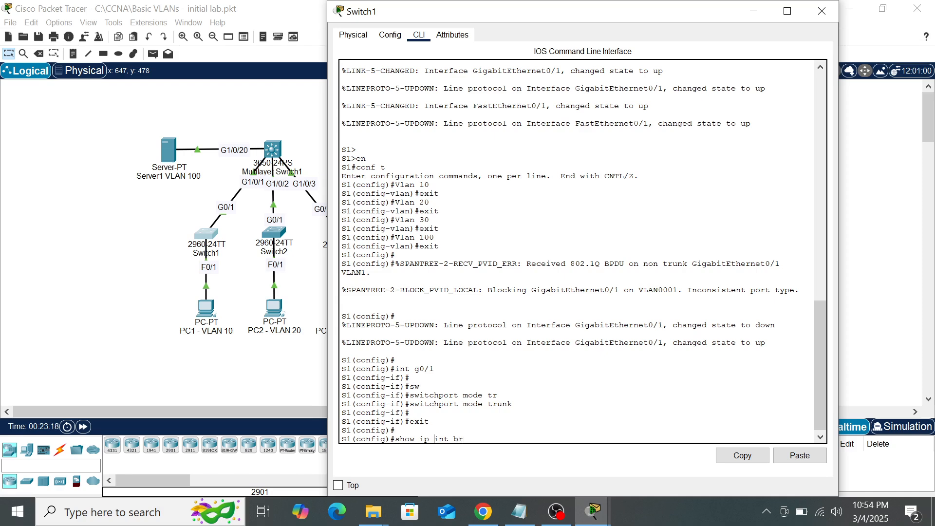
pyautogui.press('Home')
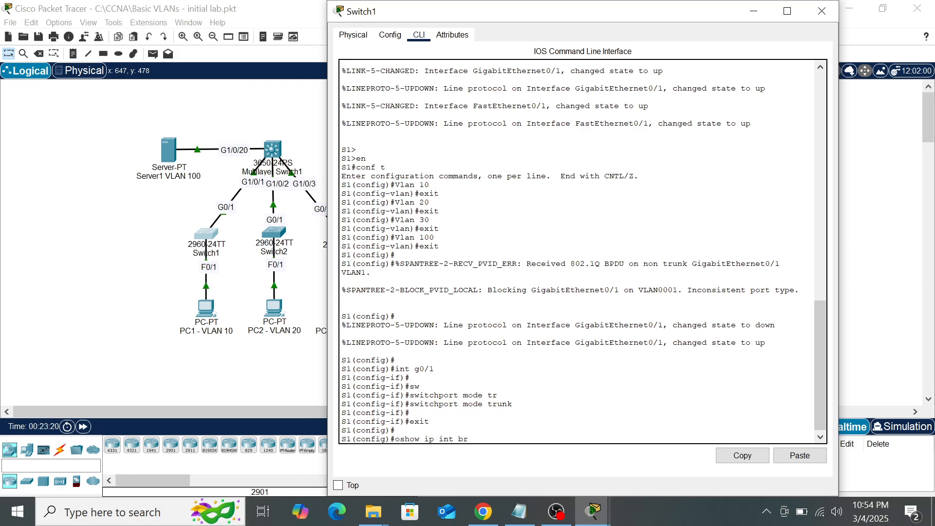
pyautogui.write('do')
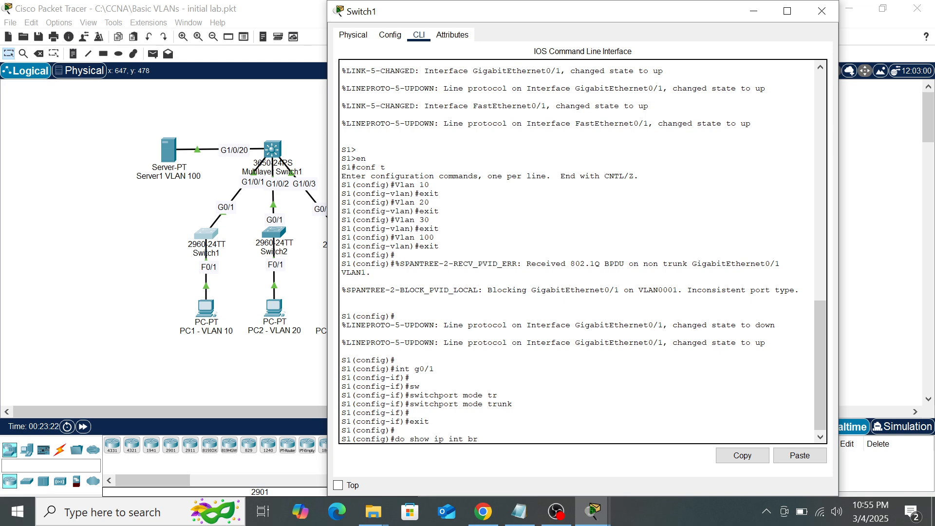
pyautogui.press('Return')
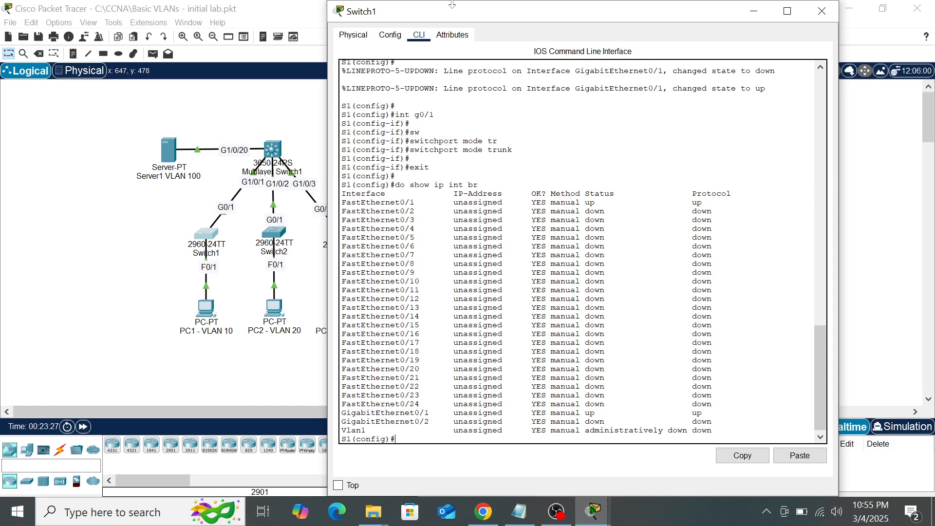
pyautogui.moveTo(422, 23); pyautogui.dragTo(619, 34)
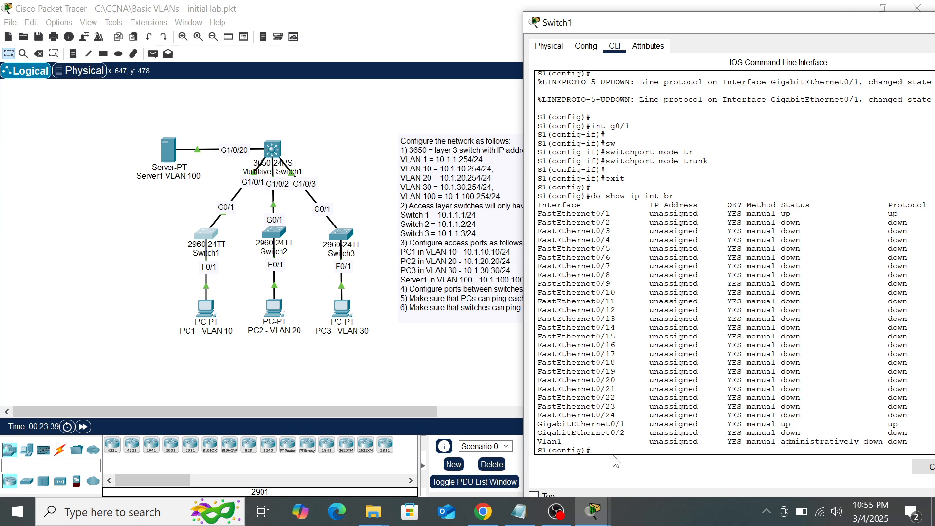
# - Give Switch1's VLAN 1 interface the address 10.1.1.1 with mask 255.255.255.0 and enable it with no shut
pyautogui.write('int vlan 1')
pyautogui.press('Return')
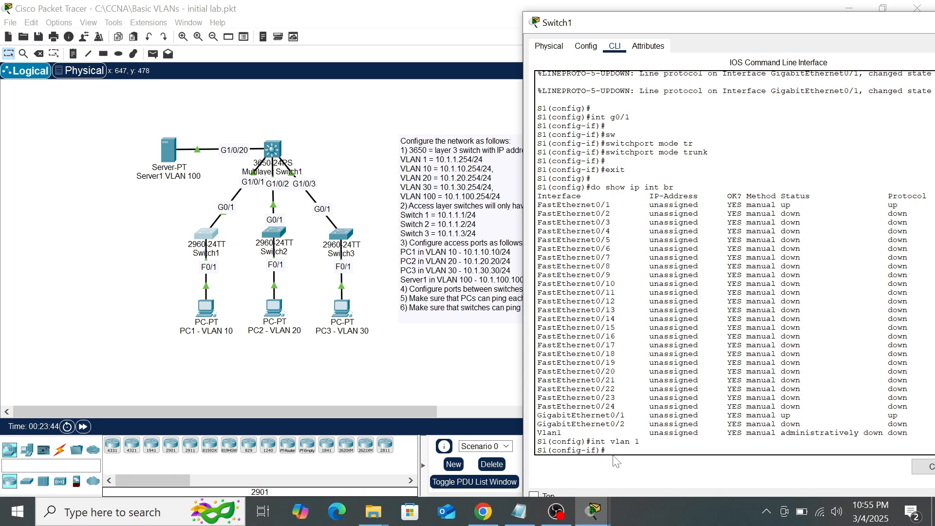
pyautogui.write('i')
pyautogui.write('p add')
pyautogui.press('Tab')
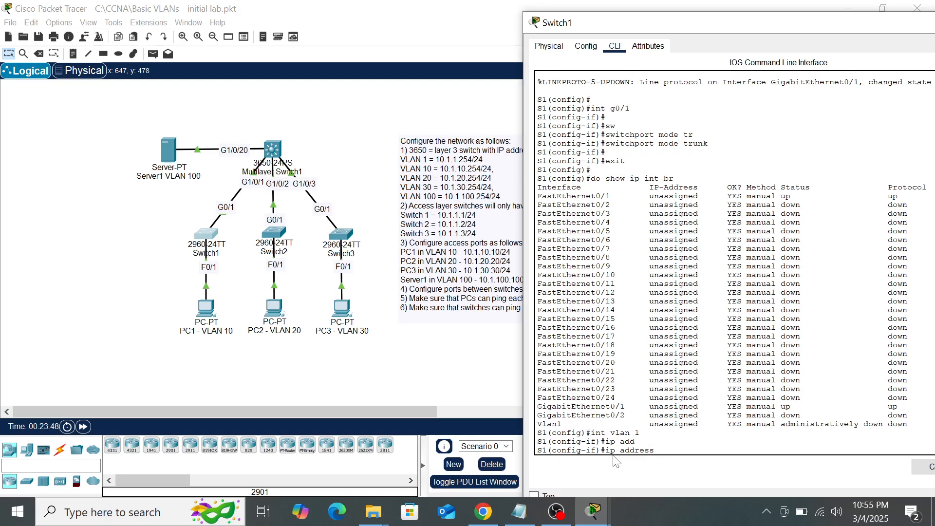
pyautogui.write('10.1.1.1 255.255.255.0')
pyautogui.press('Return')
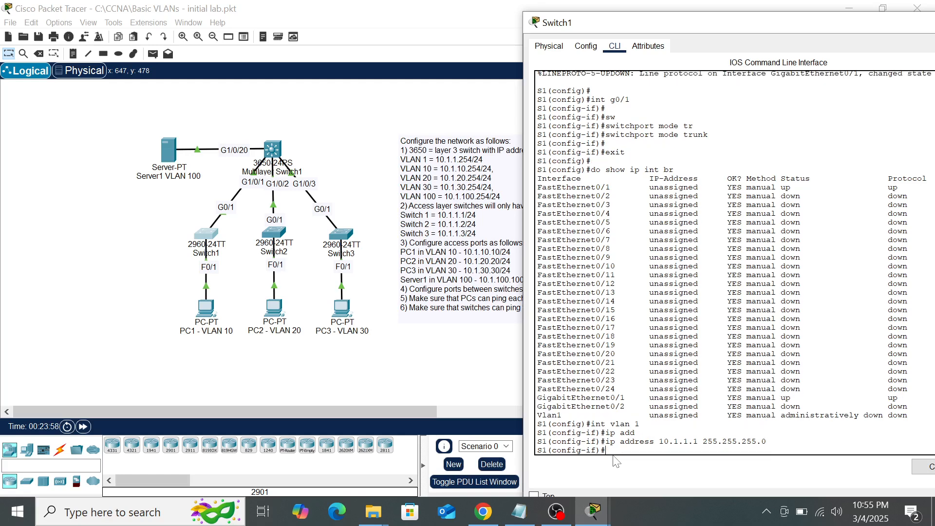
pyautogui.write('no shut')
pyautogui.press('Return')
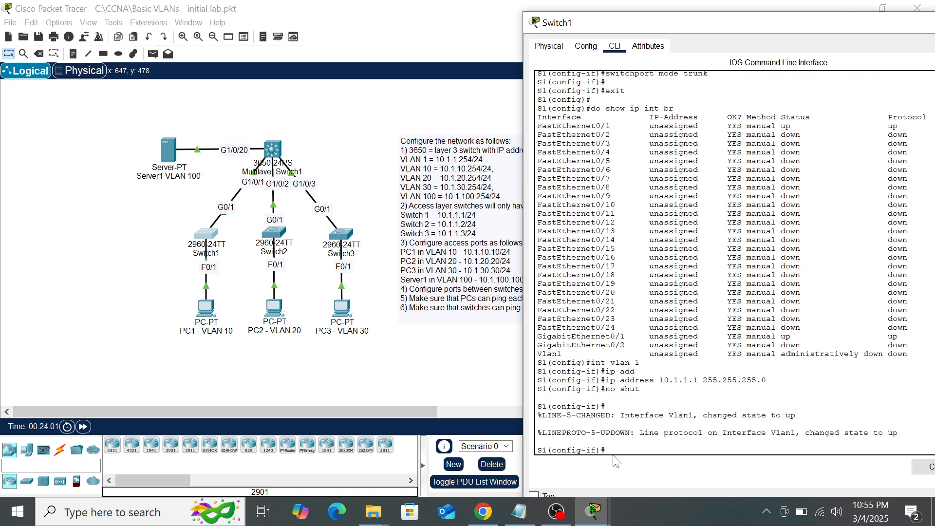
# - Open Switch2's command line, leave the uplink interface, and enter configuration of interface vlan 1
pyautogui.click(276, 238)
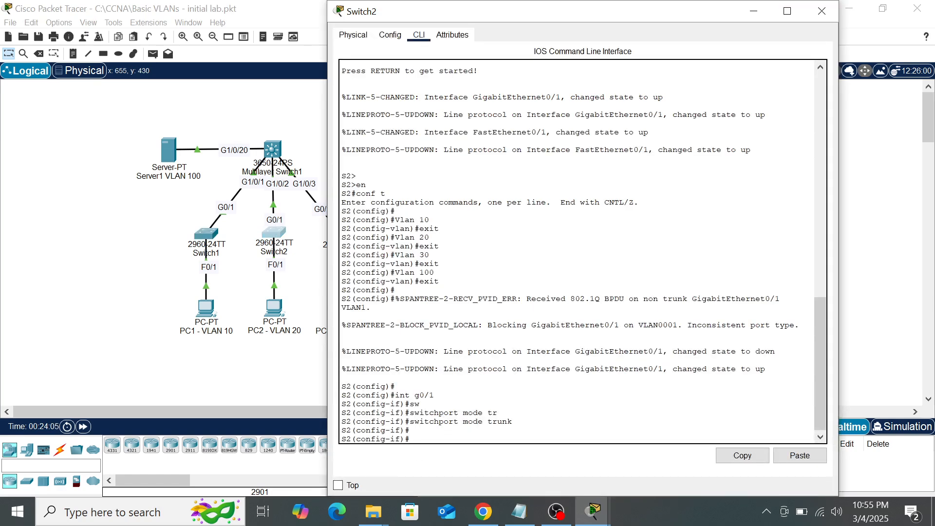
pyautogui.write('exit')
pyautogui.press('Return')
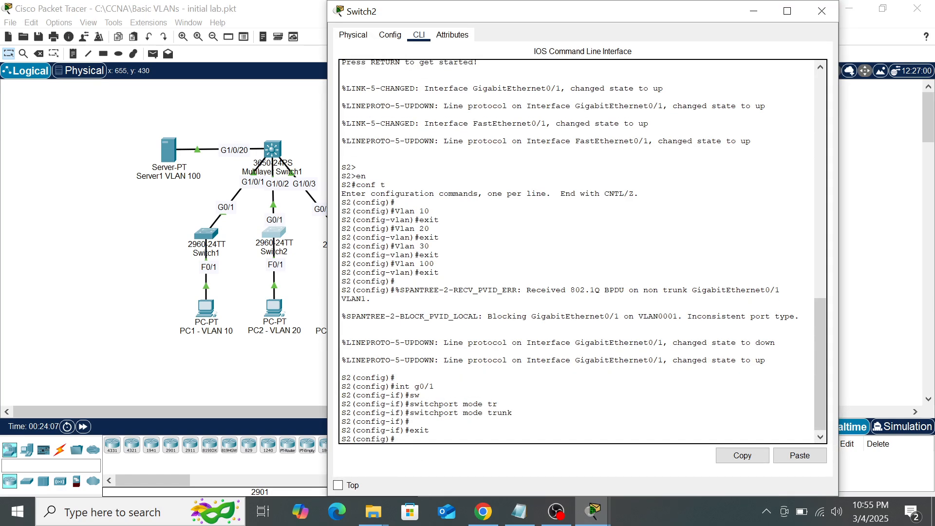
pyautogui.write('int vlan 1')
pyautogui.press('Return')
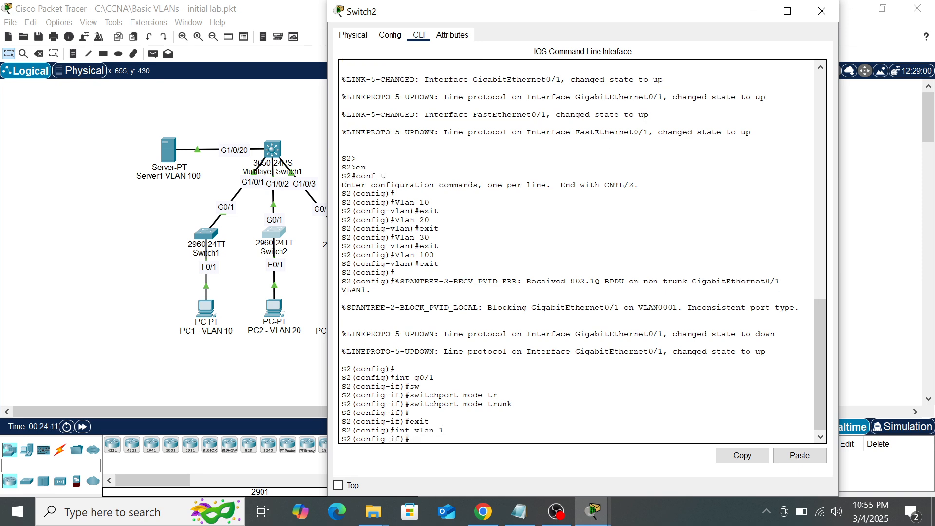
# - Assign 10.1.1.2 255.255.255.0 to Switch2's VLAN 1 interface with ip add and enable the interface with no shut
pyautogui.write('10.1.1.2 255.255.255')
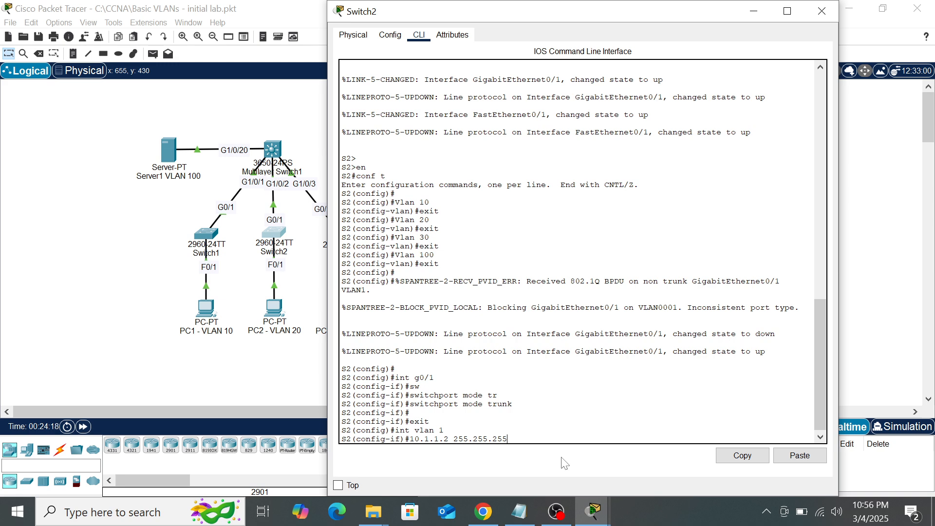
pyautogui.write('.0')
pyautogui.press('Return')
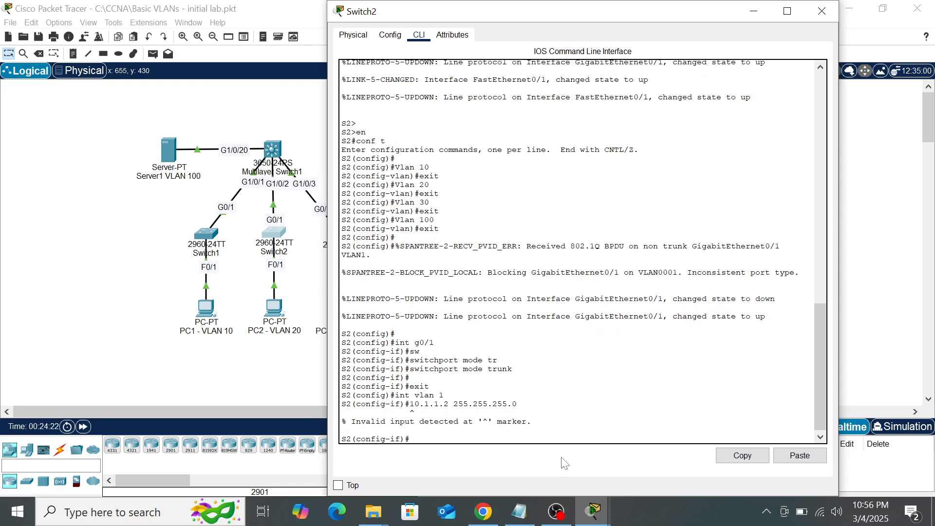
pyautogui.press('Up')
pyautogui.write('ip add')
pyautogui.press('Tab')
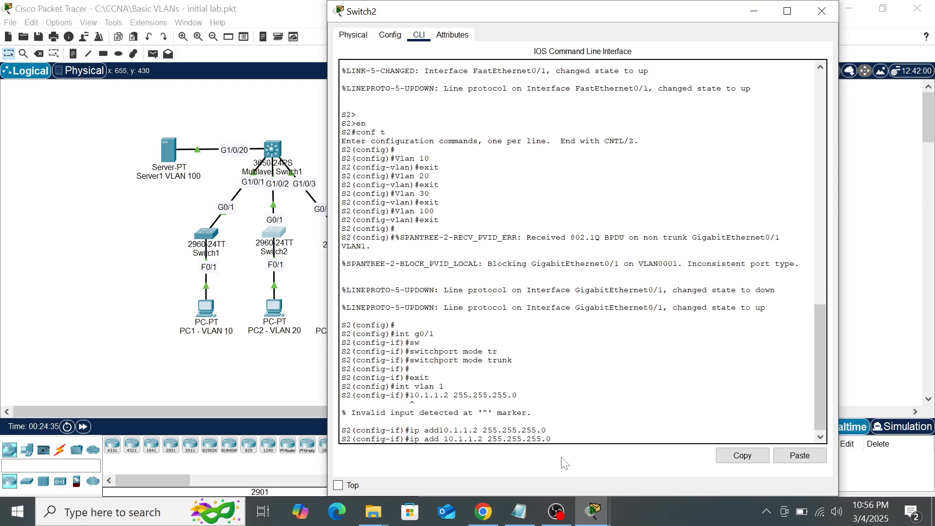
pyautogui.press('Return')
pyautogui.press('Return')
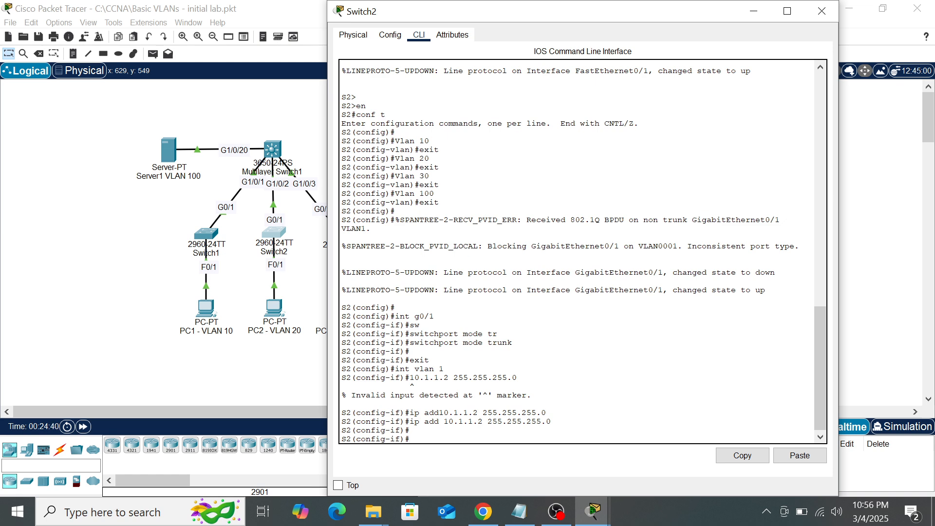
pyautogui.write('no shut')
pyautogui.press('Return')
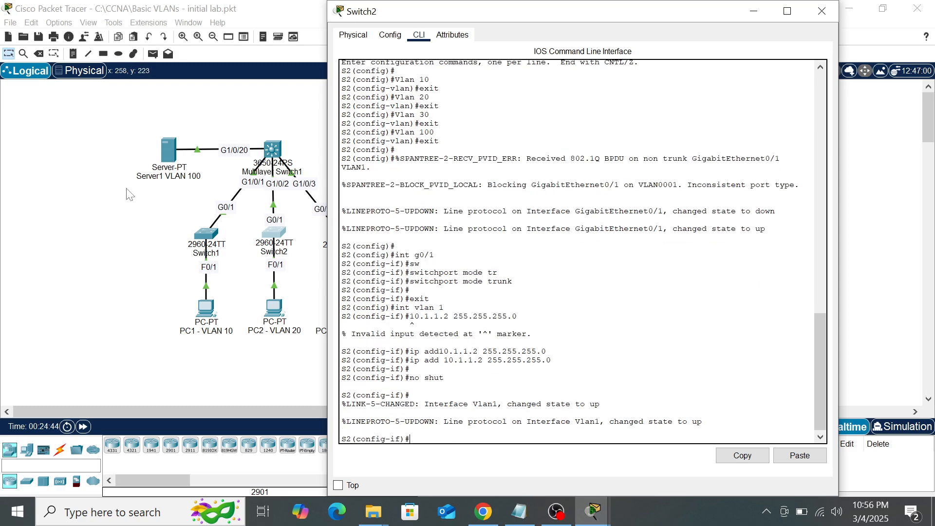
# - Open Switch3's command line, leave the uplink interface, and enter configuration of interface vlan 1
pyautogui.click(129, 194)
pyautogui.click(341, 236)
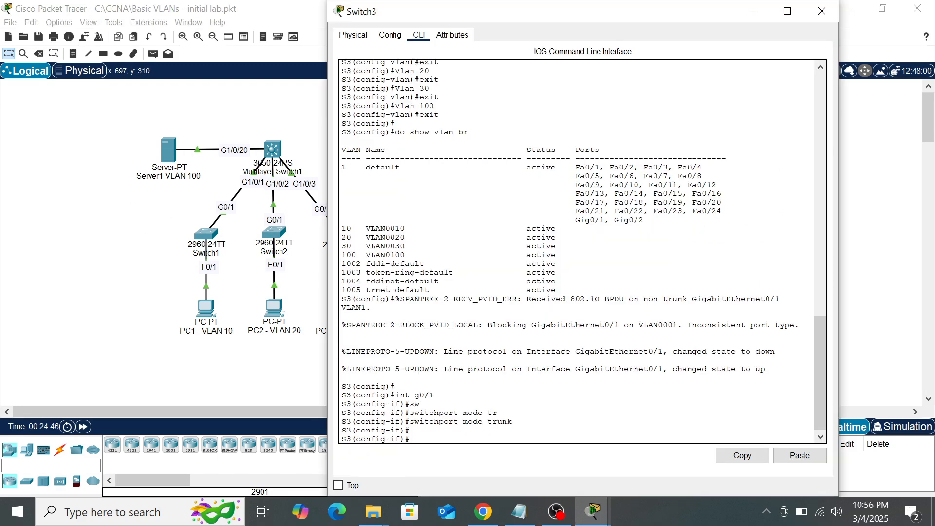
pyautogui.write('exit')
pyautogui.press('Return')
pyautogui.press('Return')
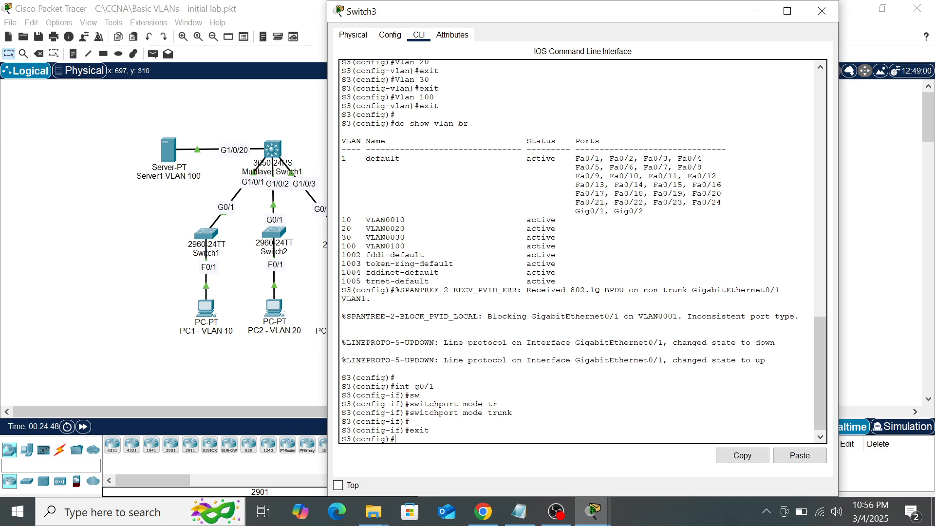
pyautogui.write('int ')
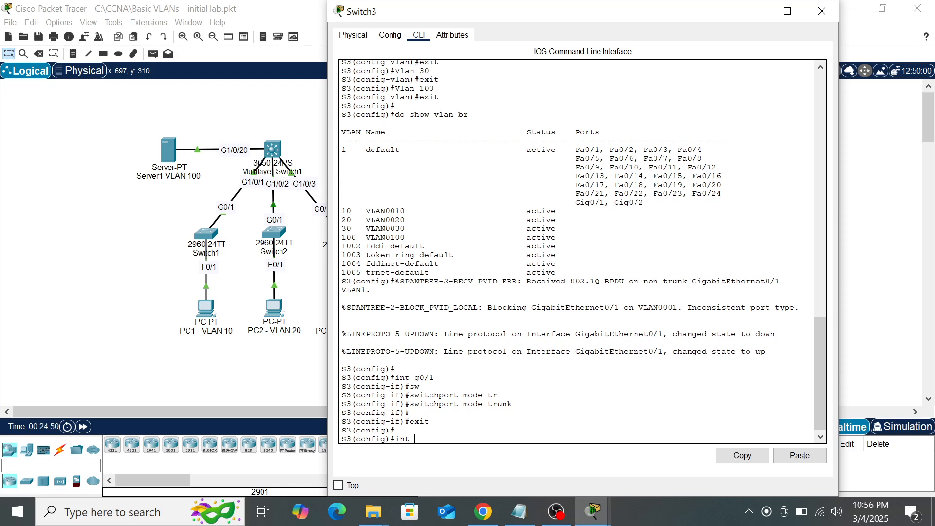
pyautogui.write('vlan 1')
pyautogui.press('Return')
pyautogui.press('Return')
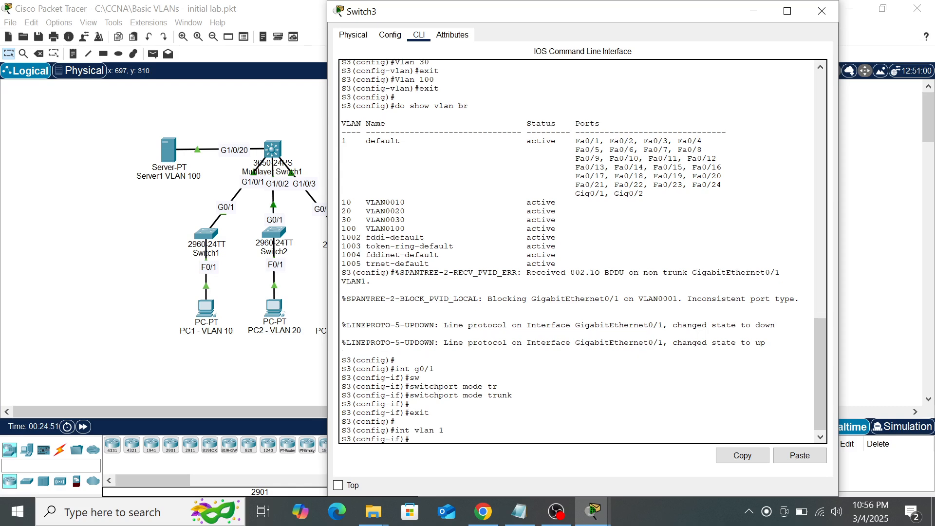
# - Assign 10.1.1.3 255.255.255.0 to Switch3's VLAN 1 interface, enable it with no shut, and put the switch's window away
pyautogui.write('ip add')
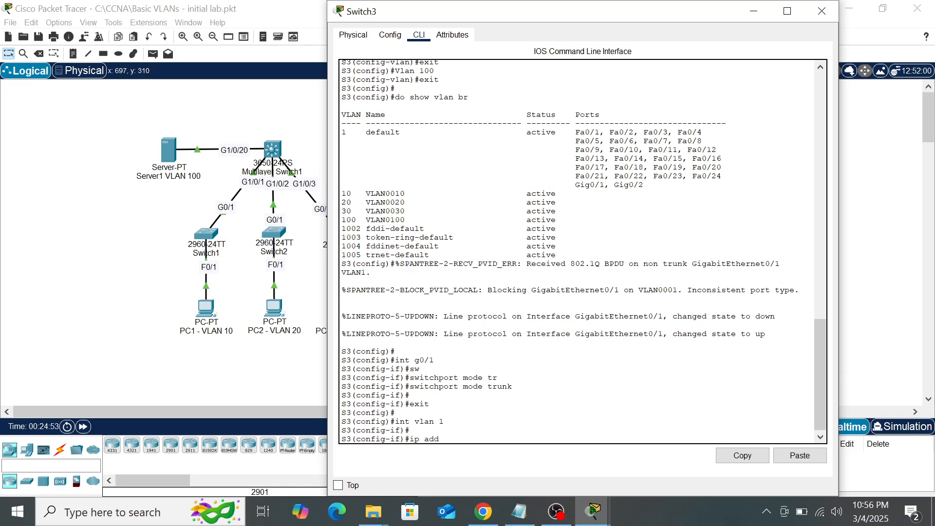
pyautogui.press('Tab')
pyautogui.write('10.')
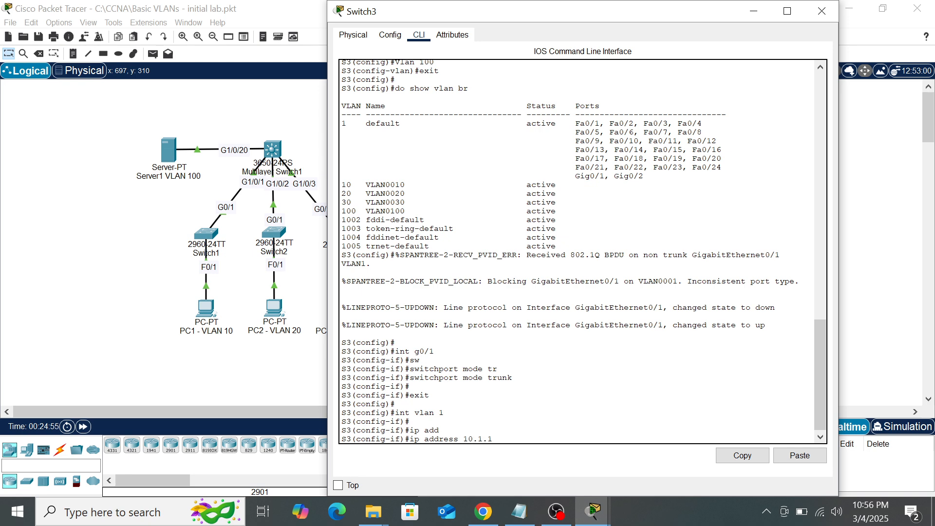
pyautogui.write('1.1.3 255.255.255.0')
pyautogui.press('Return')
pyautogui.write('nfig-if)#n')
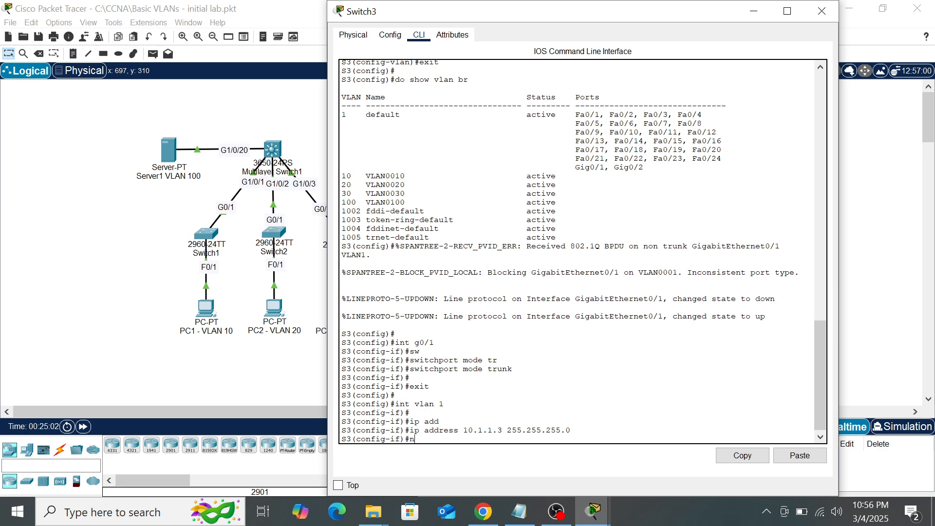
pyautogui.write('o shut')
pyautogui.press('Return')
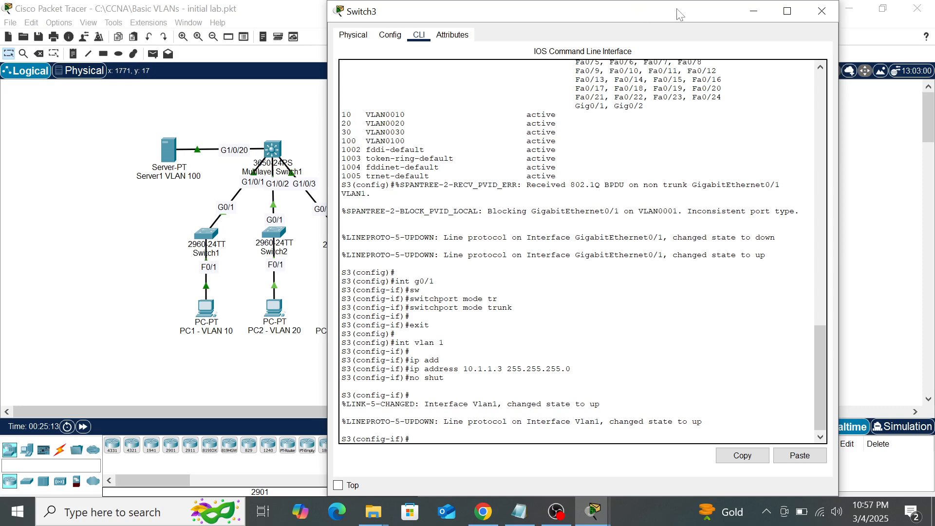
pyautogui.click(758, 8)
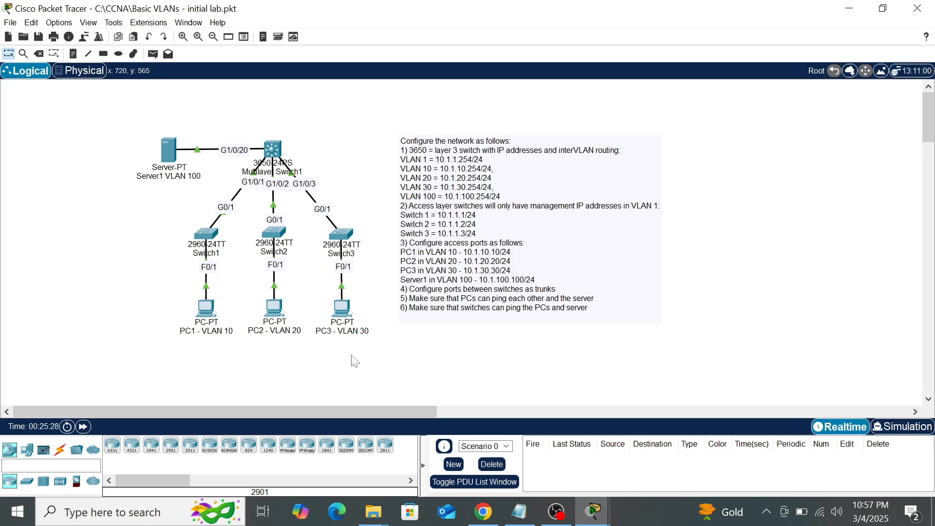
# - Open PC1's IP configuration and set its static IPv4 address to 10.1.10.10 with subnet mask 255.255.255.0
pyautogui.click(205, 309)
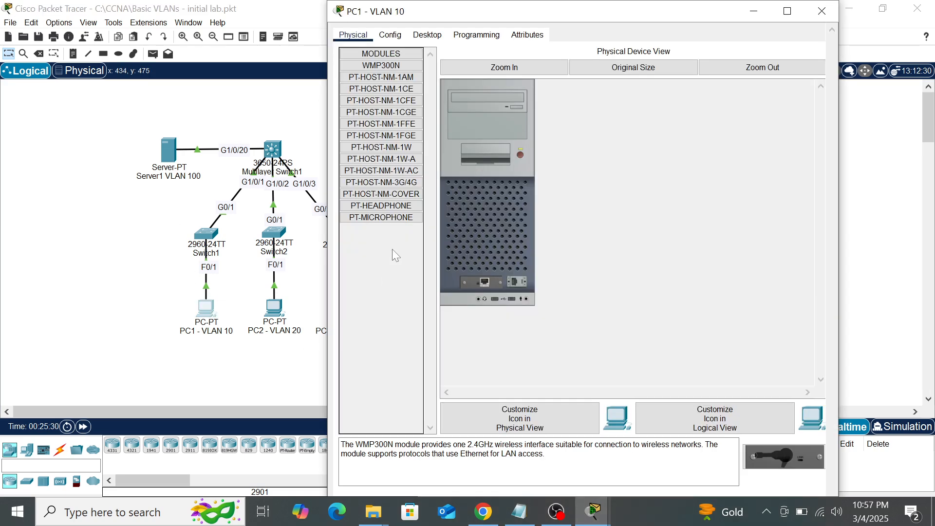
pyautogui.click(395, 37)
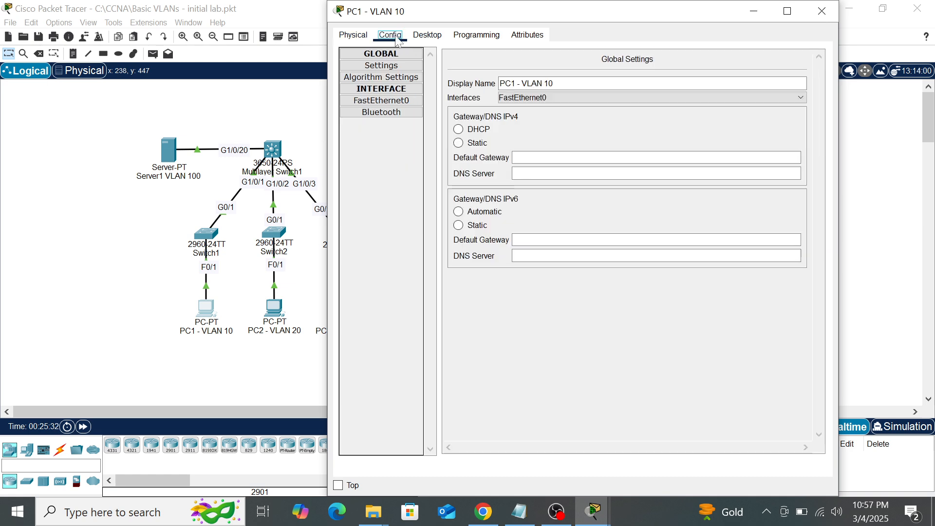
pyautogui.click(427, 35)
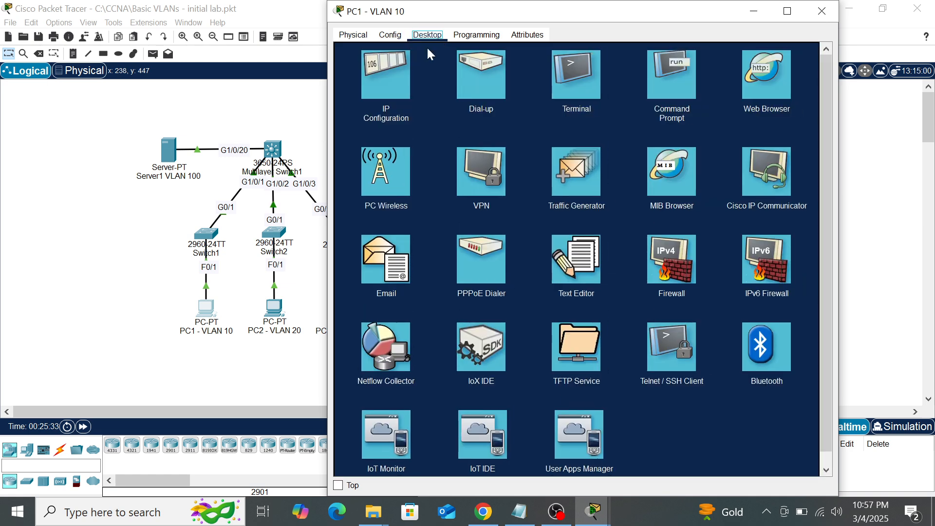
pyautogui.click(389, 78)
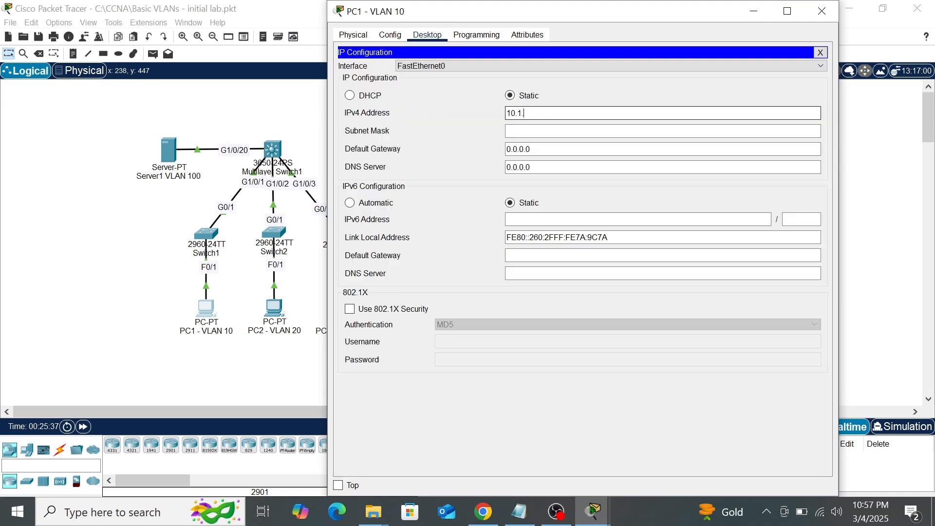
pyautogui.write('.10.10')
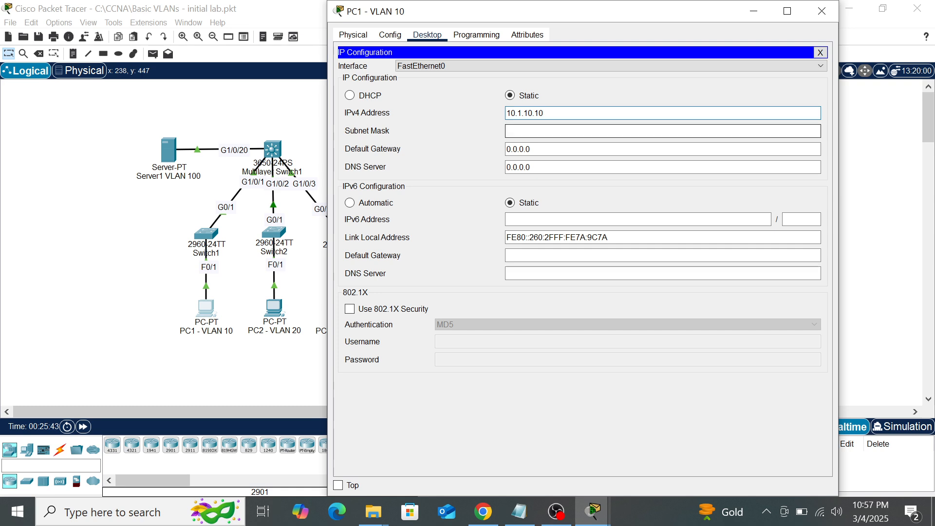
pyautogui.click(662, 131)
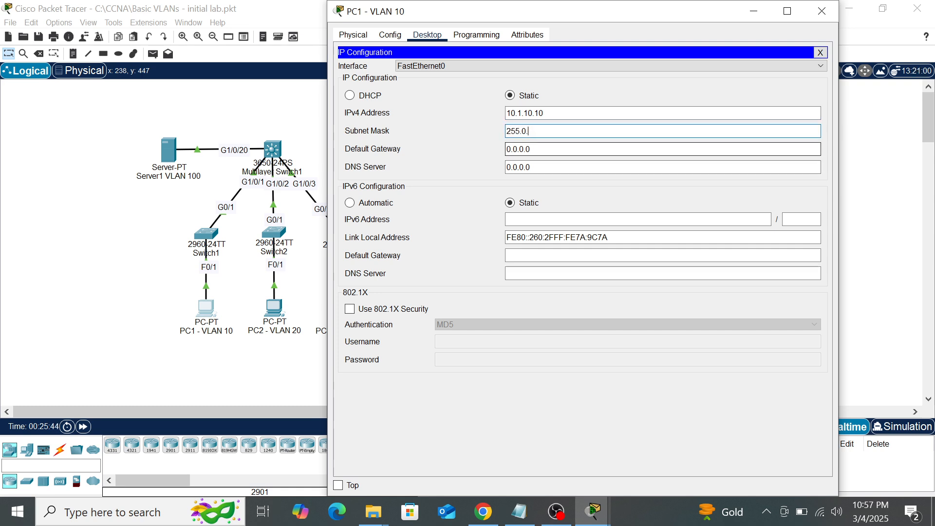
pyautogui.press('BackSpace')
pyautogui.write('255')
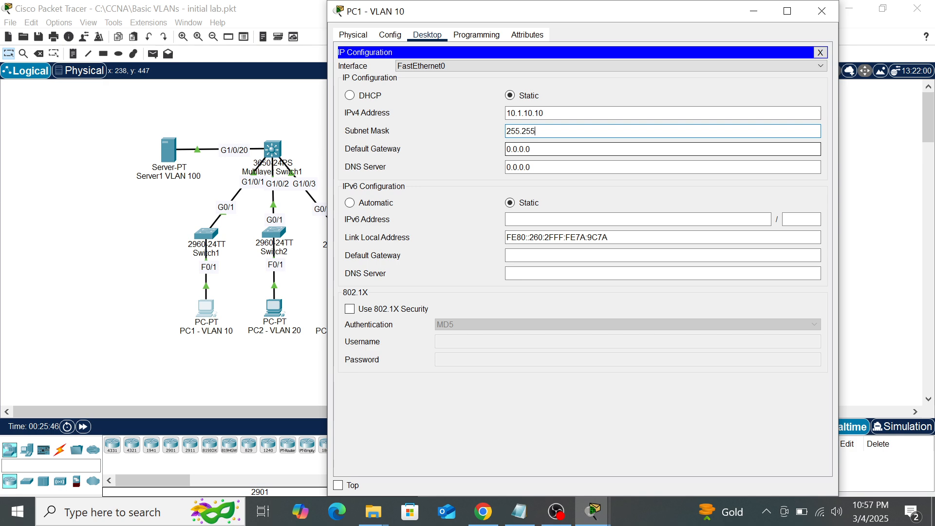
pyautogui.write('.255.0')
# - Set PC1's default gateway to 10.1.10.254 and put its window away
pyautogui.click(553, 148)
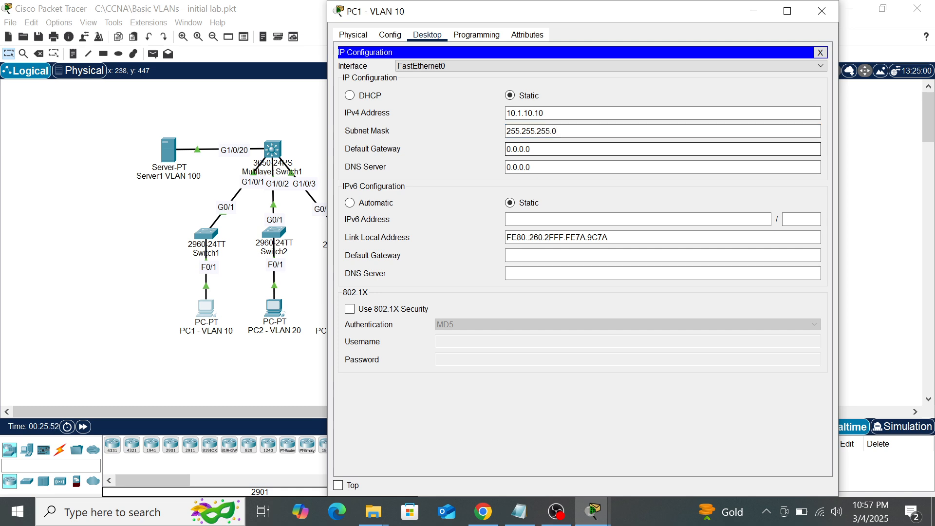
pyautogui.press('BackSpace')
pyautogui.press('BackSpace')
pyautogui.press('BackSpace')
pyautogui.press('BackSpace')
pyautogui.press('BackSpace')
pyautogui.press('BackSpace')
pyautogui.write('10.1.10.254')
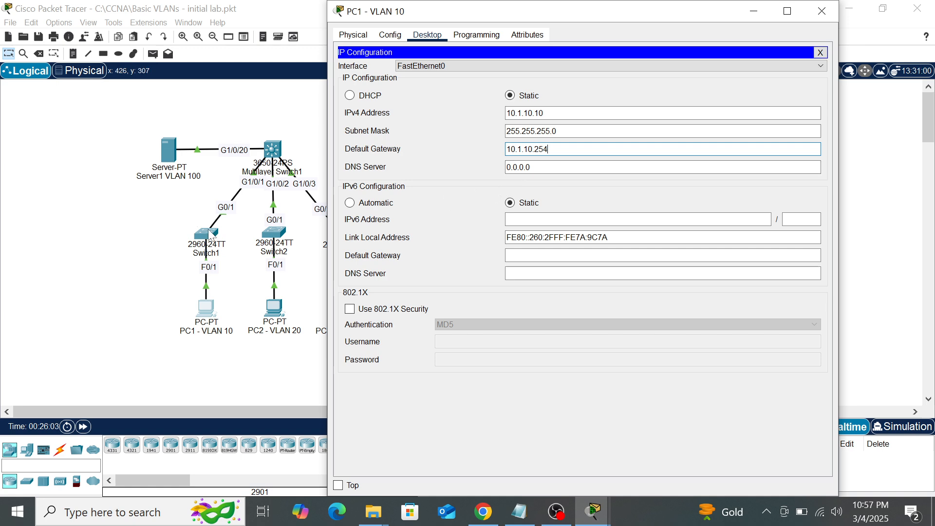
pyautogui.click(152, 223)
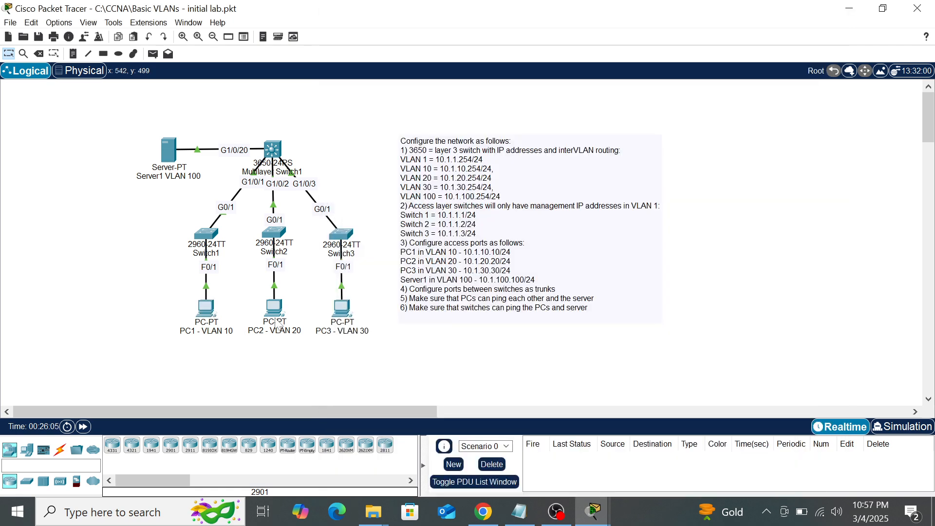
# - Open PC2's IP configuration and set its static IPv4 address to 10.1.20.20 with subnet mask 255.255.255.0
pyautogui.click(278, 306)
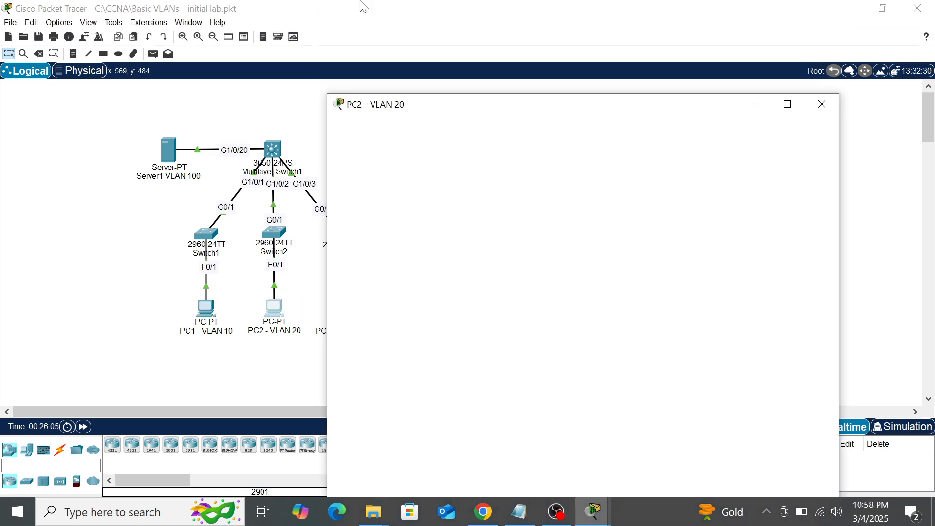
pyautogui.click(428, 35)
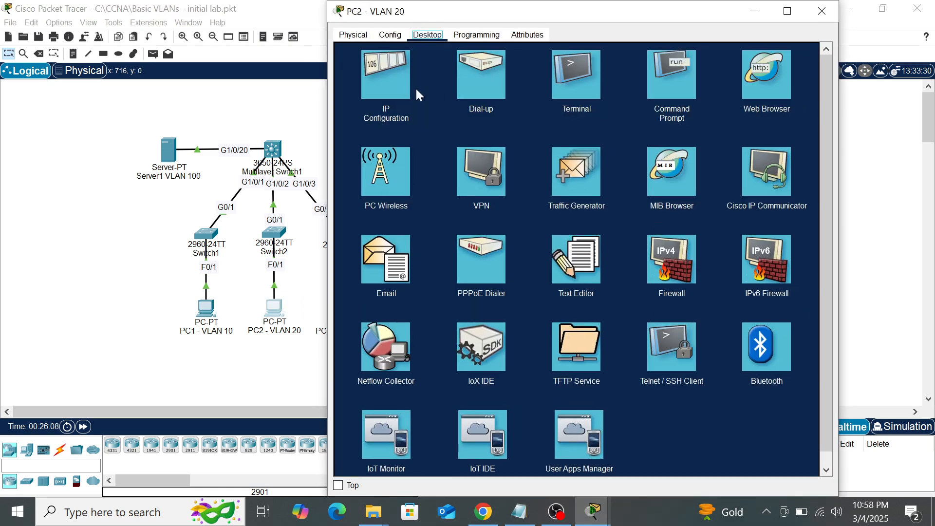
pyautogui.click(379, 75)
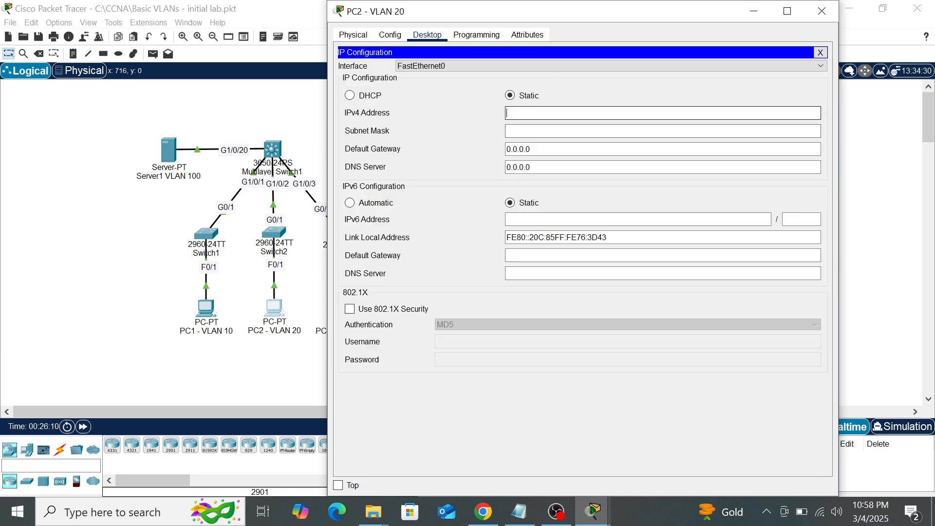
pyautogui.write('10.1.20.20')
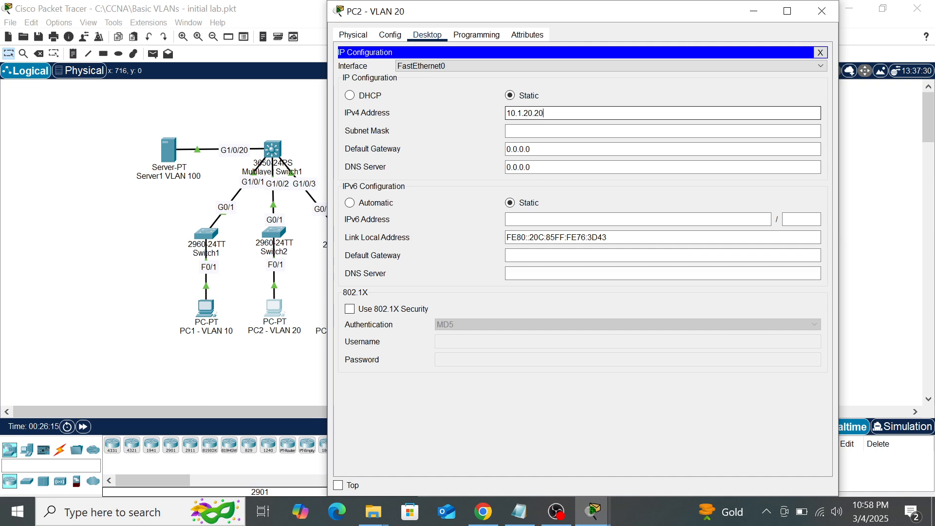
pyautogui.click(536, 132)
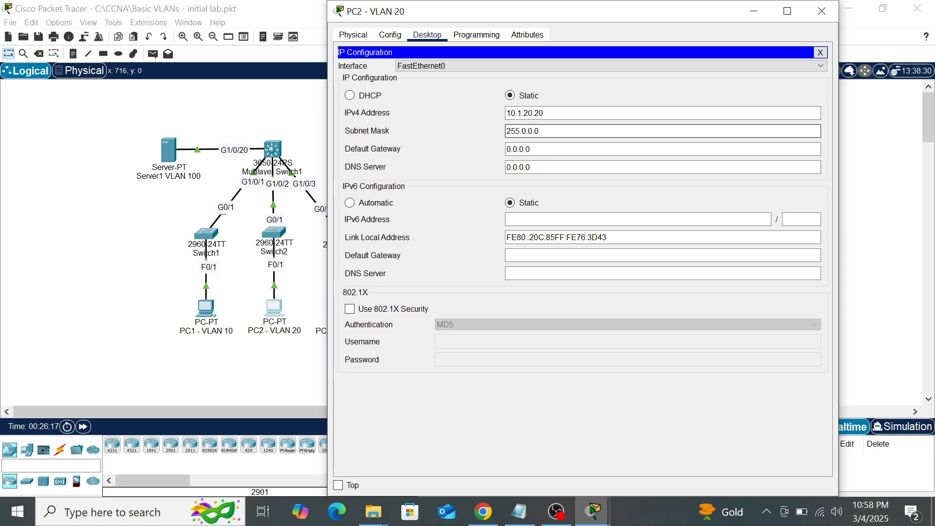
pyautogui.press('BackSpace')
pyautogui.press('BackSpace')
pyautogui.press('BackSpace')
pyautogui.write('255')
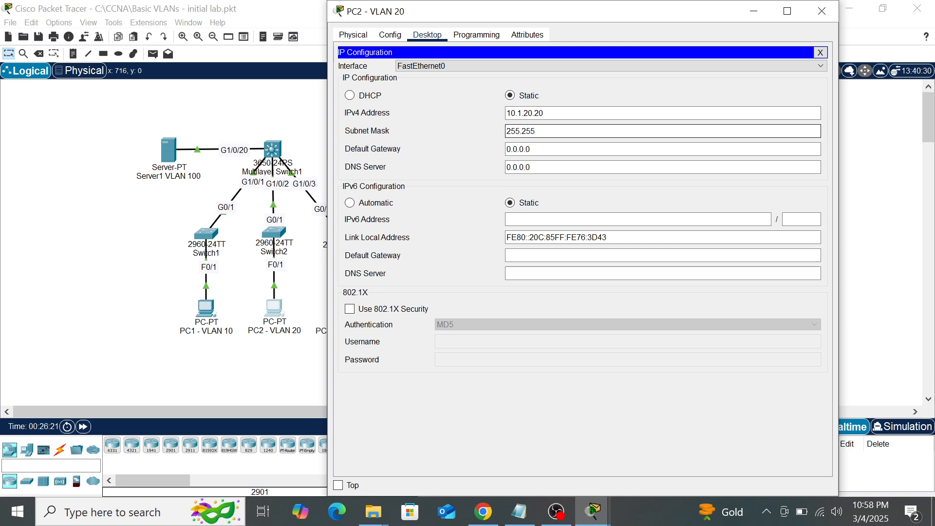
pyautogui.write('.255.0')
# - Set PC2's default gateway to 10.1.20.254 and put its window away
pyautogui.click(536, 149)
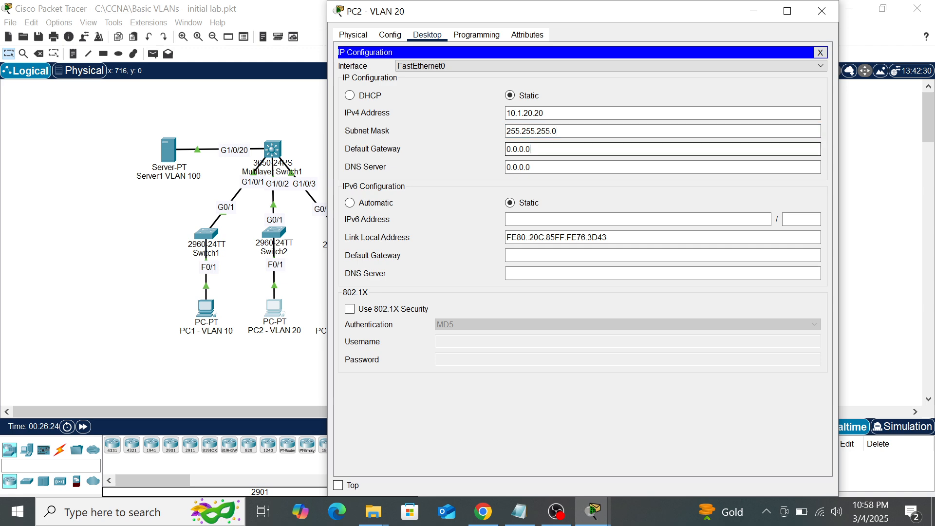
pyautogui.press('BackSpace')
pyautogui.press('BackSpace')
pyautogui.press('BackSpace')
pyautogui.press('BackSpace')
pyautogui.press('BackSpace')
pyautogui.press('BackSpace')
pyautogui.press('BackSpace')
pyautogui.write('10.1.20.254')
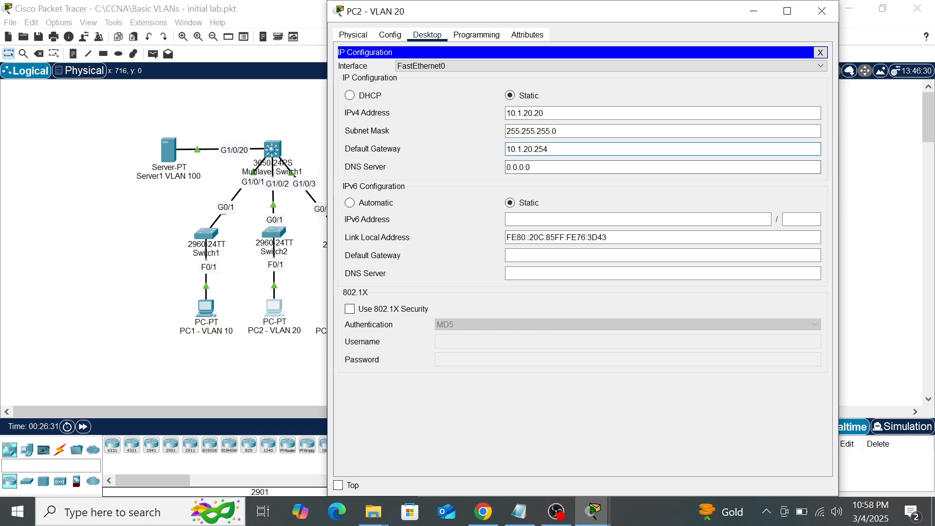
pyautogui.click(167, 240)
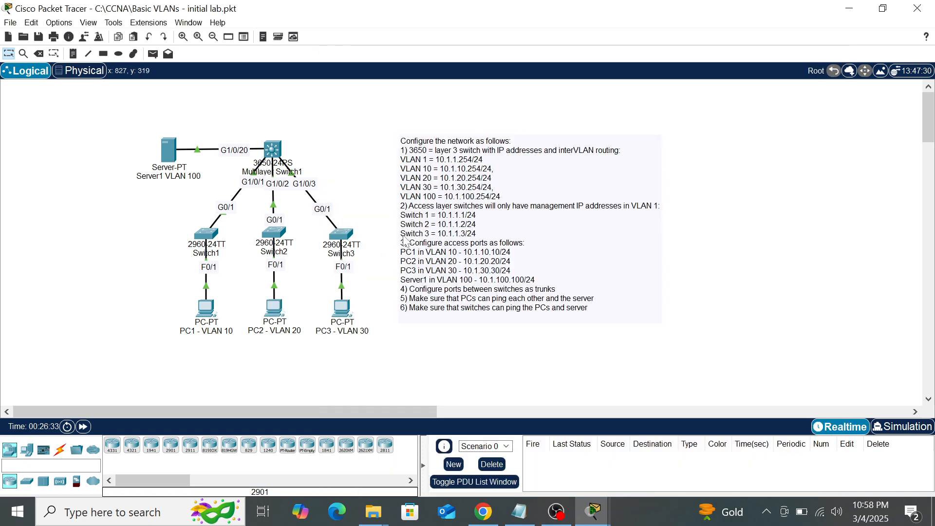
# - Open PC3's IP configuration and set its static IPv4 address to 10.1.30.30 with subnet mask 255.255.255.0
pyautogui.click(336, 240)
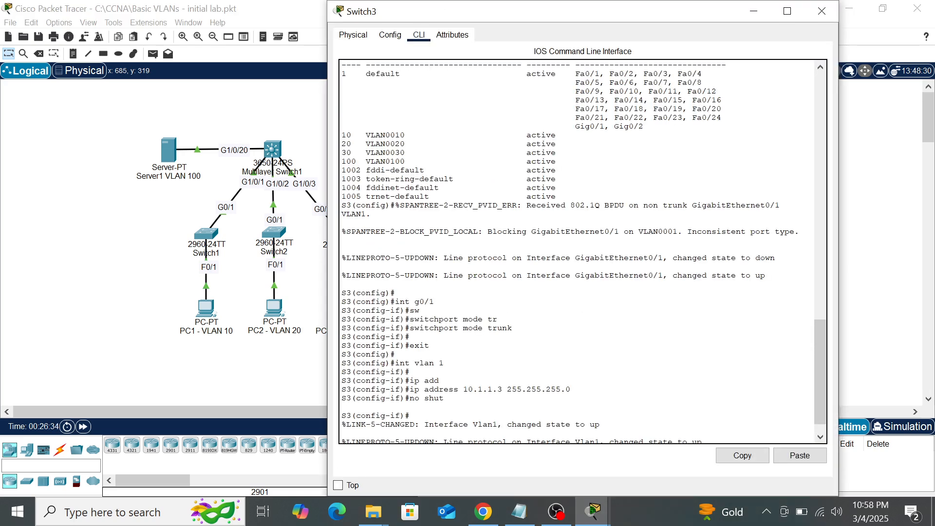
pyautogui.click(80, 240)
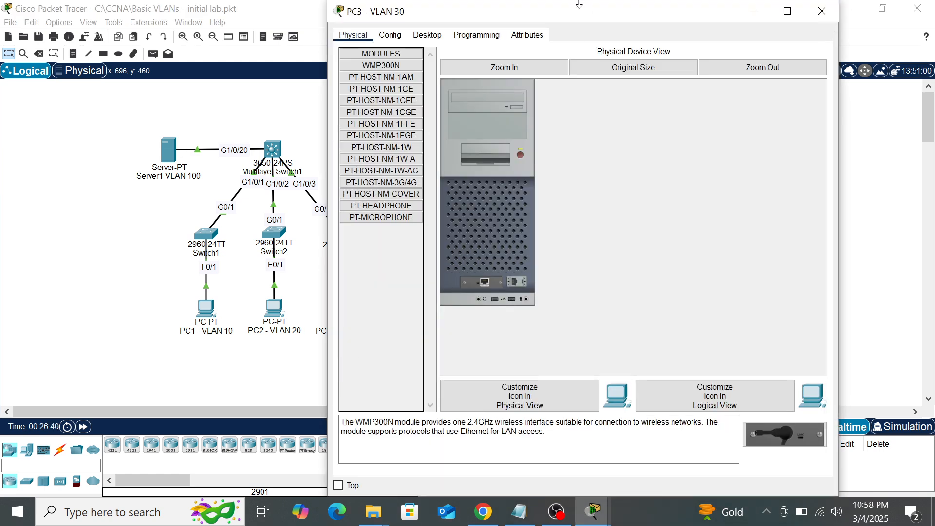
pyautogui.click(429, 35)
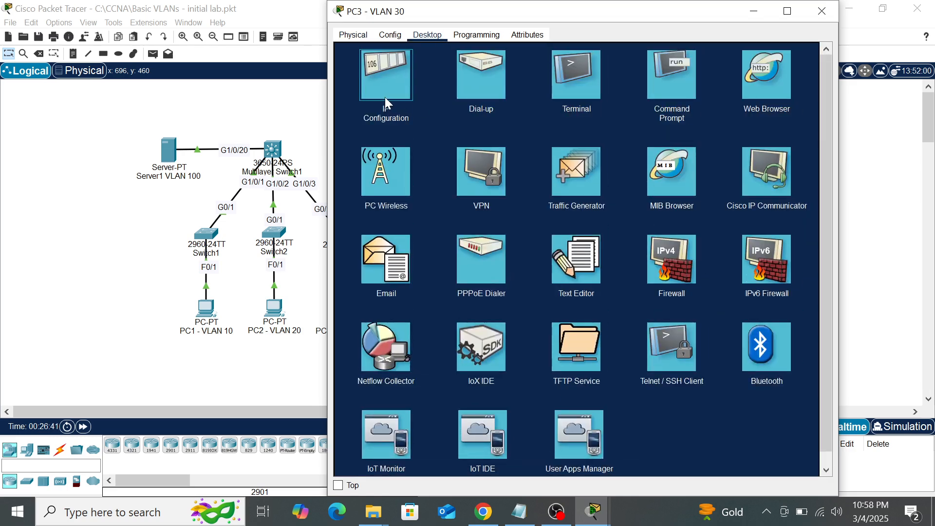
pyautogui.click(387, 83)
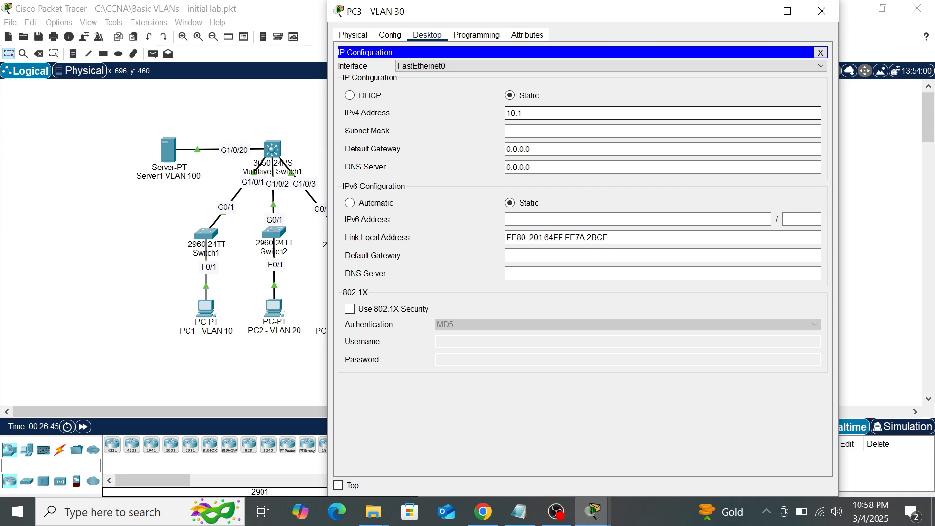
pyautogui.write('10.1.30.30')
pyautogui.click(521, 131)
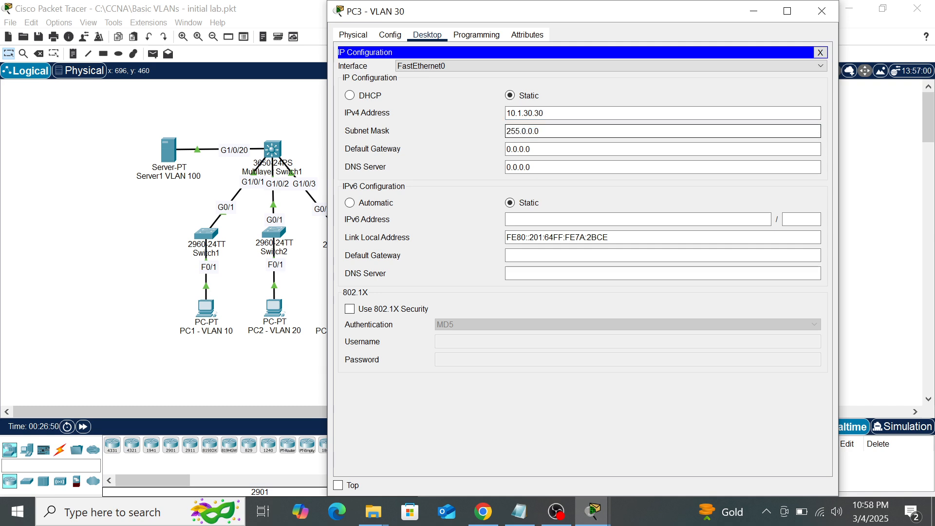
pyautogui.press('BackSpace')
pyautogui.press('BackSpace')
pyautogui.press('BackSpace')
pyautogui.press('BackSpace')
pyautogui.write('255.255')
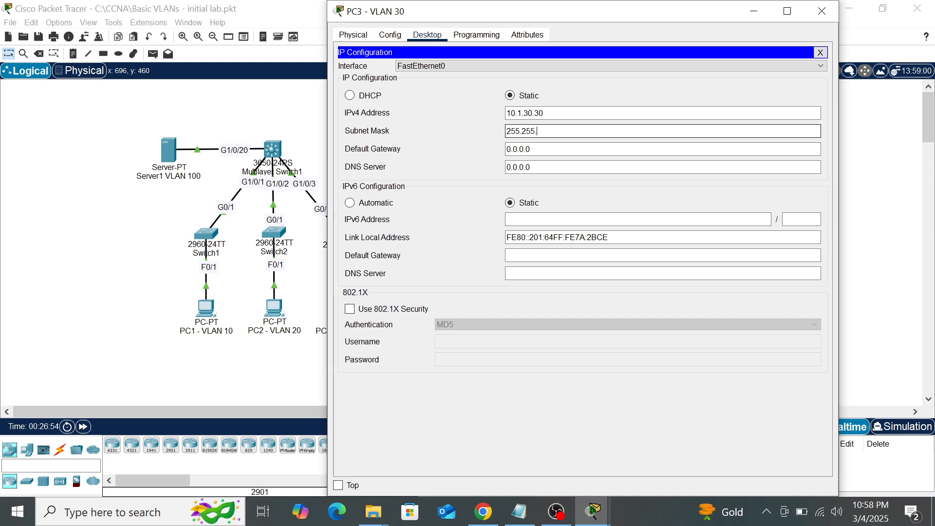
pyautogui.write('.0')
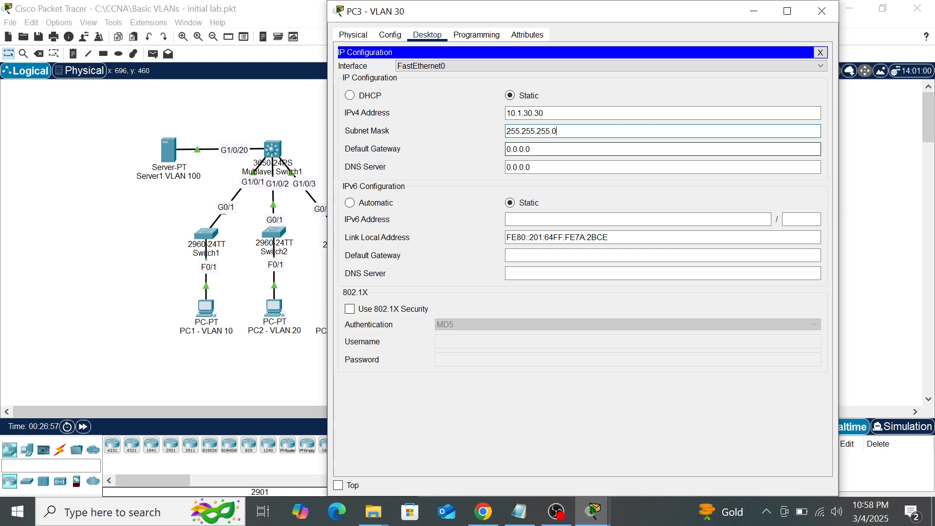
# - Set PC3's default gateway to 10.1.30.254 and put its window away
pyautogui.click(531, 149)
pyautogui.press('BackSpace')
pyautogui.press('BackSpace')
pyautogui.press('BackSpace')
pyautogui.press('BackSpace')
pyautogui.press('BackSpace')
pyautogui.press('BackSpace')
pyautogui.press('BackSpace')
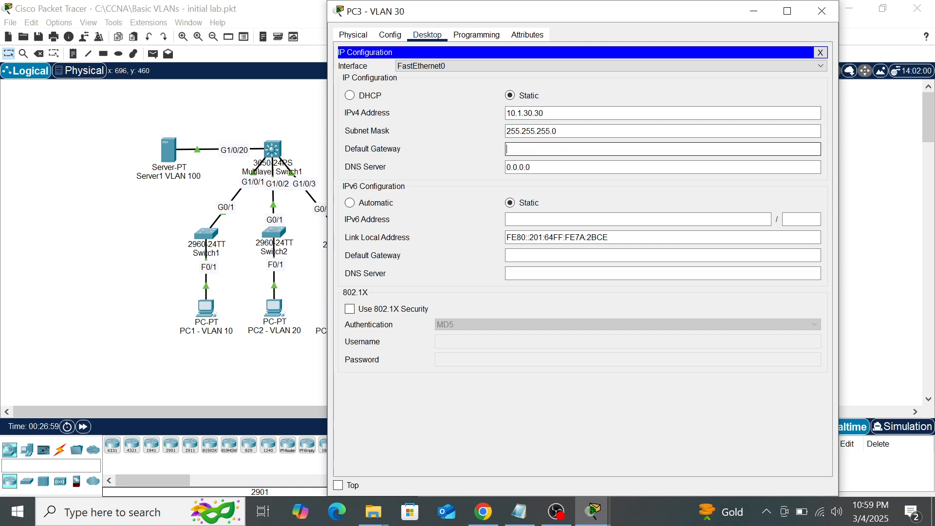
pyautogui.write('10.1.30.254')
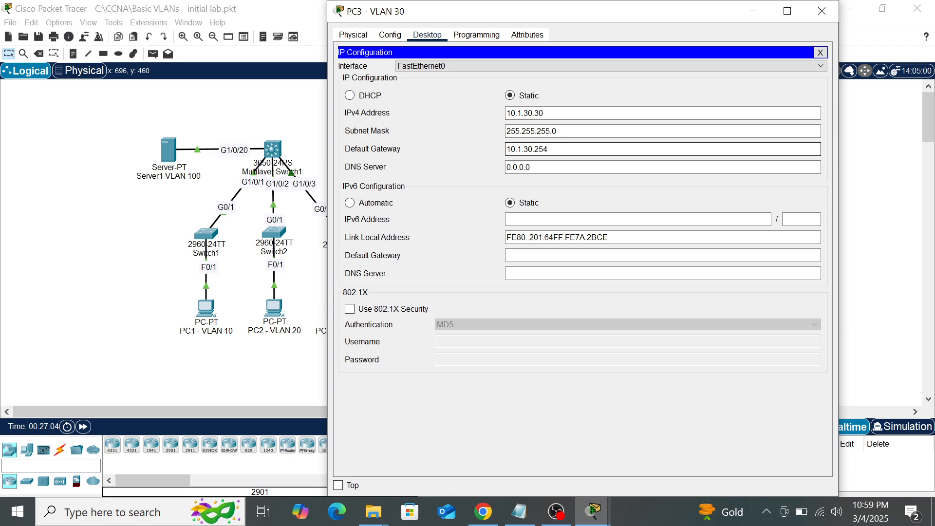
pyautogui.press('Tab')
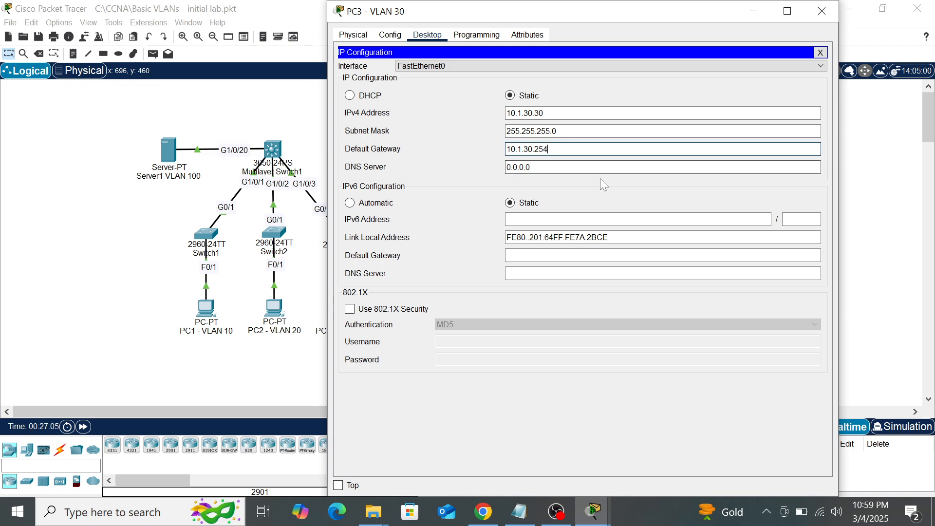
pyautogui.click(137, 250)
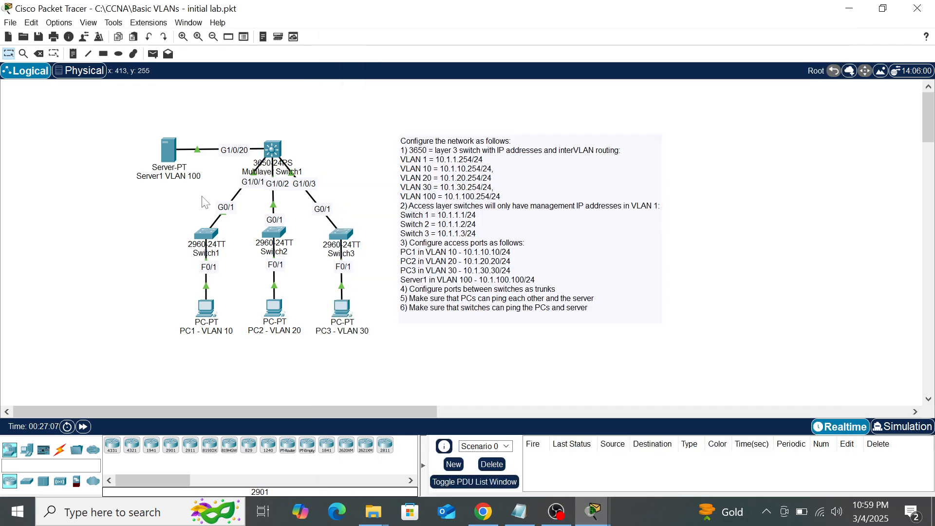
# - Open Server1's IP configuration and set its static IPv4 address to 10.1.100.100 with subnet mask 255.255.255.0
pyautogui.click(169, 157)
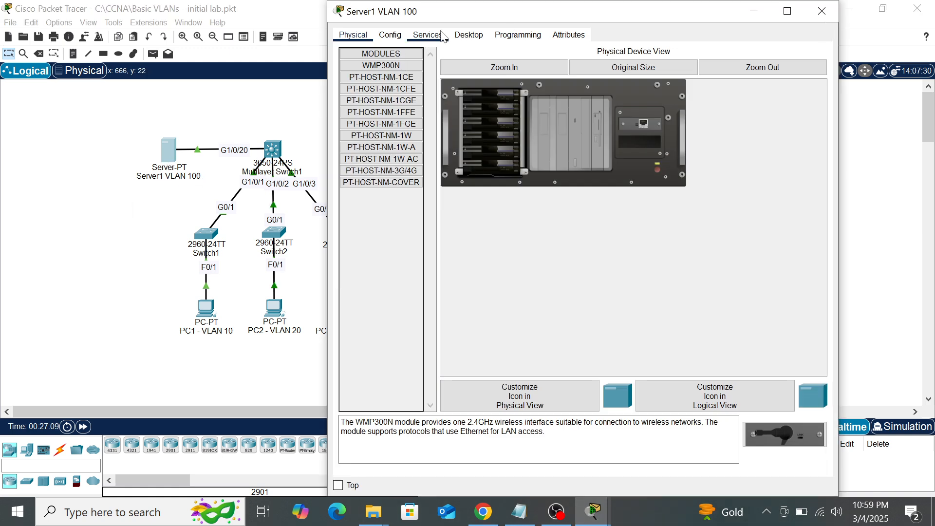
pyautogui.click(428, 35)
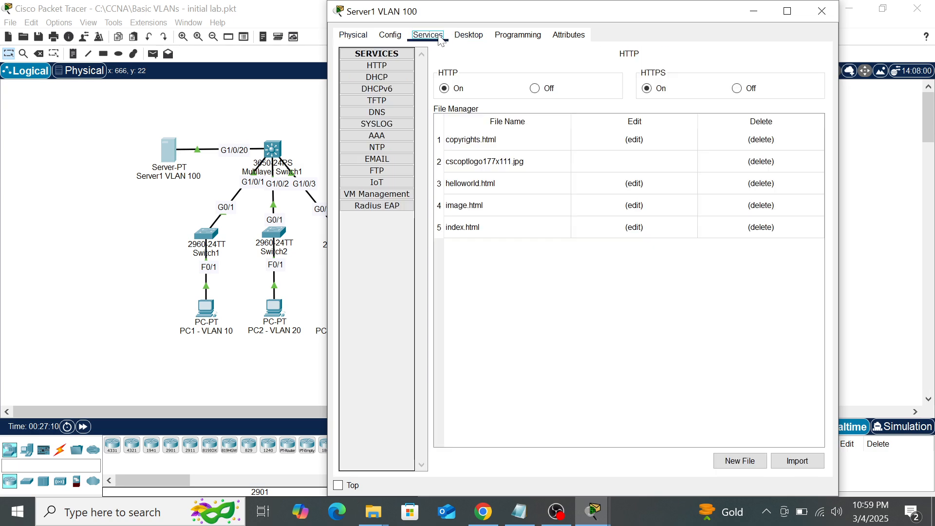
pyautogui.click(468, 35)
pyautogui.click(399, 97)
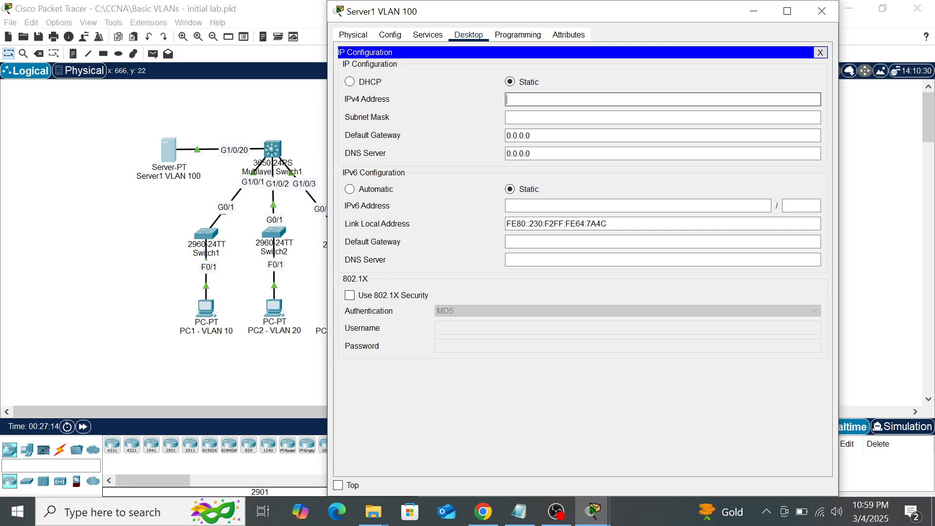
pyautogui.write('10.1.')
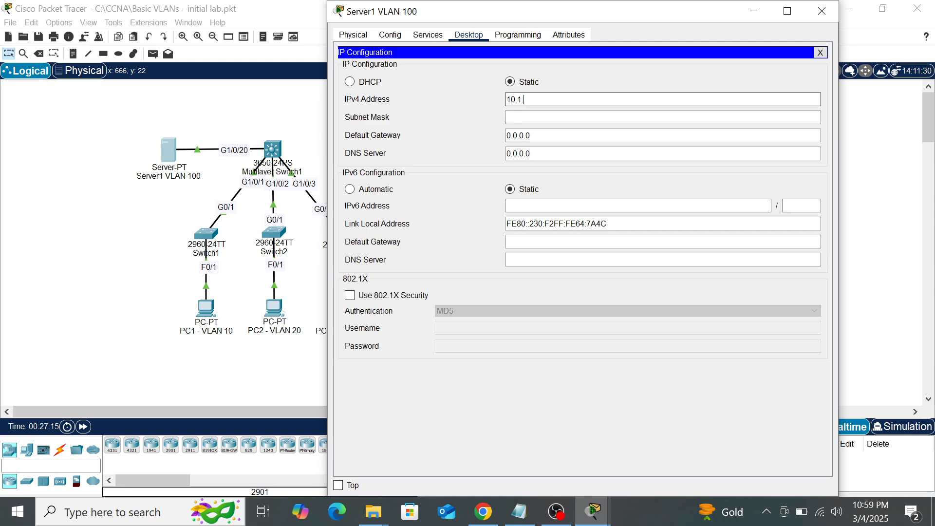
pyautogui.write('100.10')
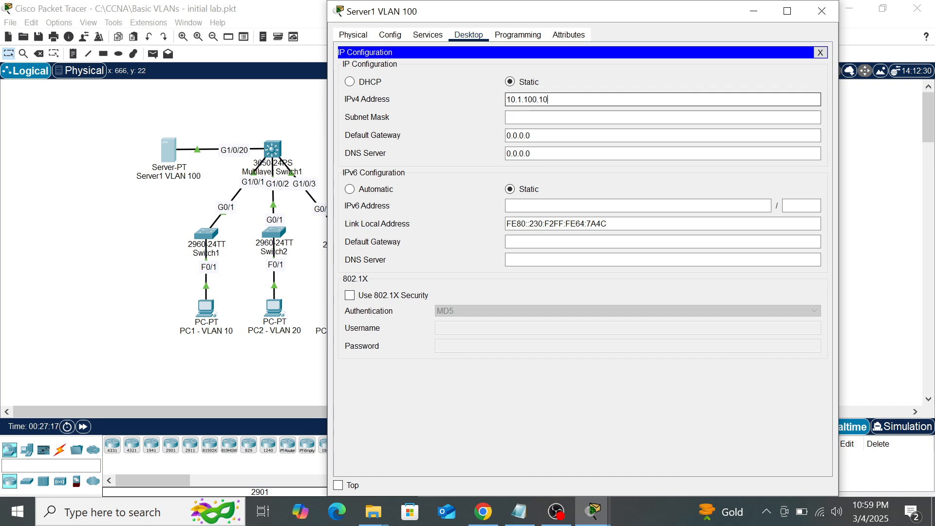
pyautogui.write('0')
pyautogui.press('Tab')
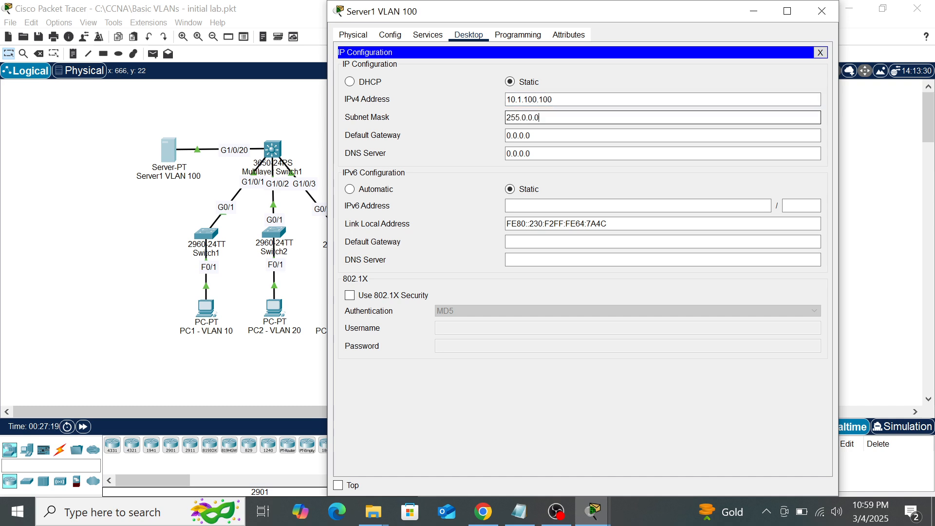
pyautogui.press('BackSpace')
pyautogui.press('BackSpace')
pyautogui.press('BackSpace')
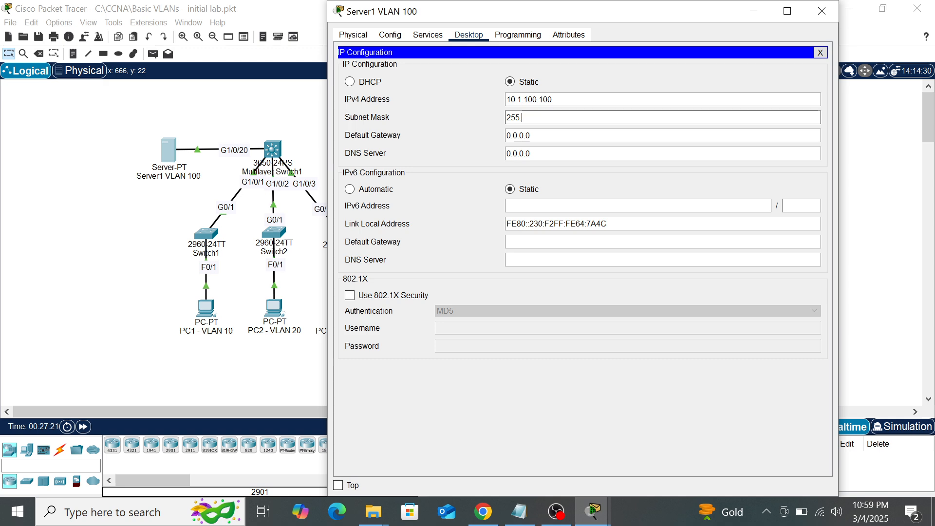
pyautogui.write('255.255')
pyautogui.write('.0')
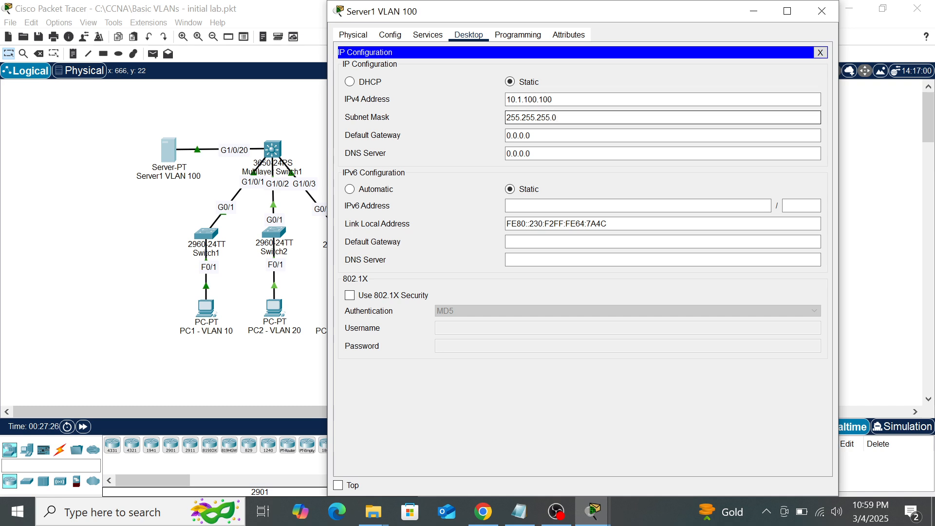
# - Set Server1's default gateway to 10.1.100.254 and put its window away
pyautogui.click(534, 135)
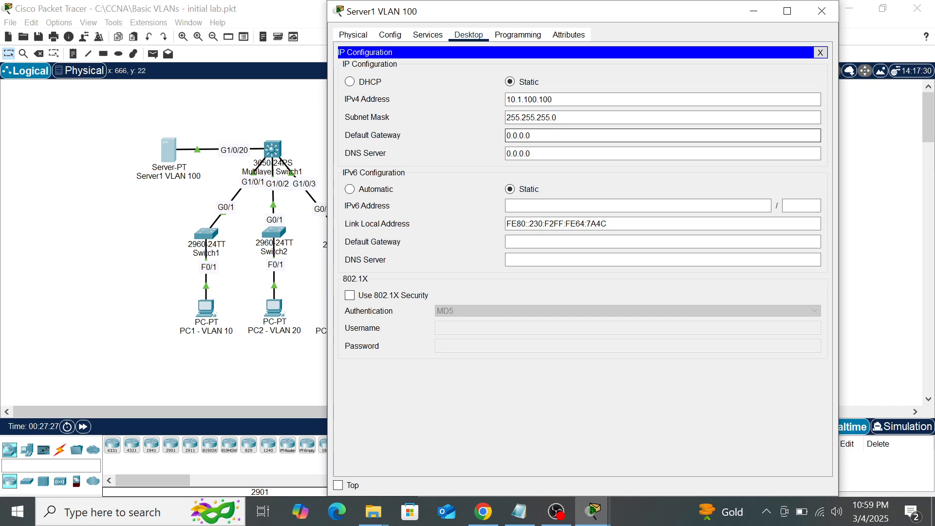
pyautogui.press('BackSpace')
pyautogui.press('BackSpace')
pyautogui.press('BackSpace')
pyautogui.press('BackSpace')
pyautogui.press('BackSpace')
pyautogui.press('BackSpace')
pyautogui.press('BackSpace')
pyautogui.write('10')
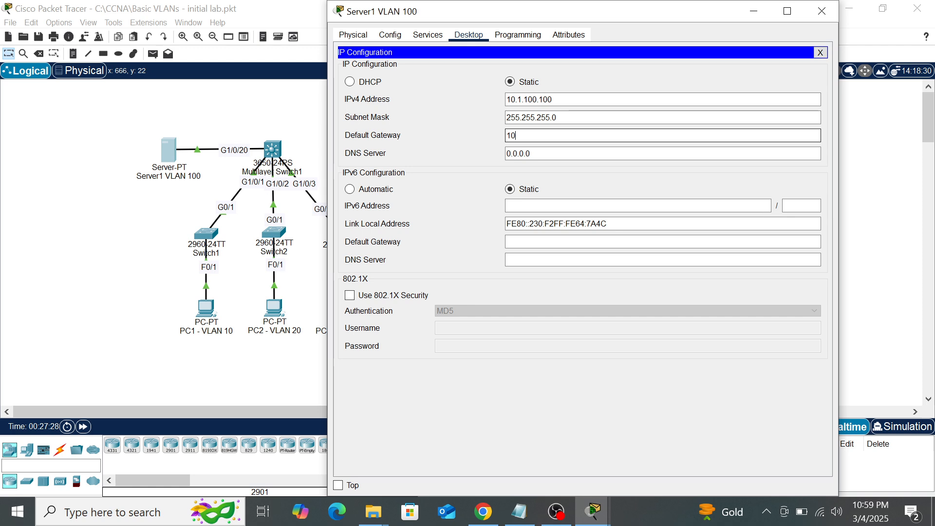
pyautogui.write('.1.100.254')
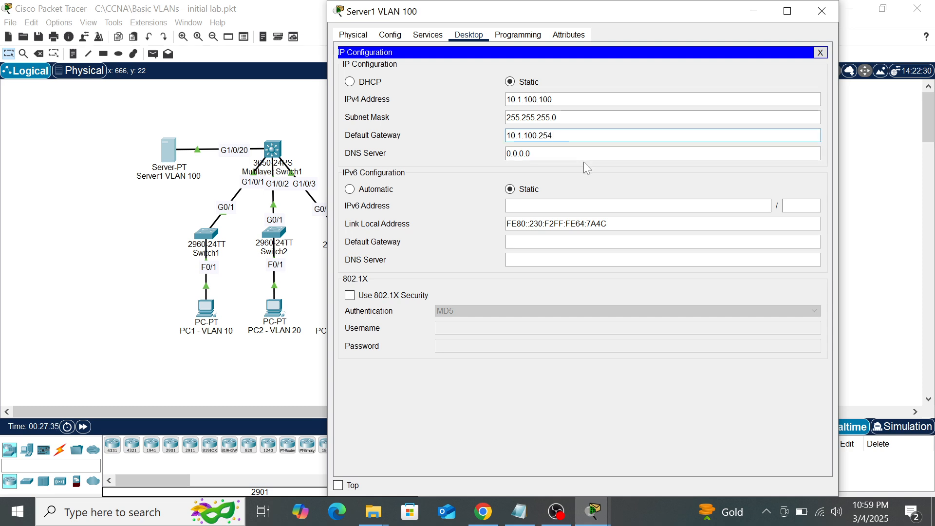
pyautogui.click(138, 264)
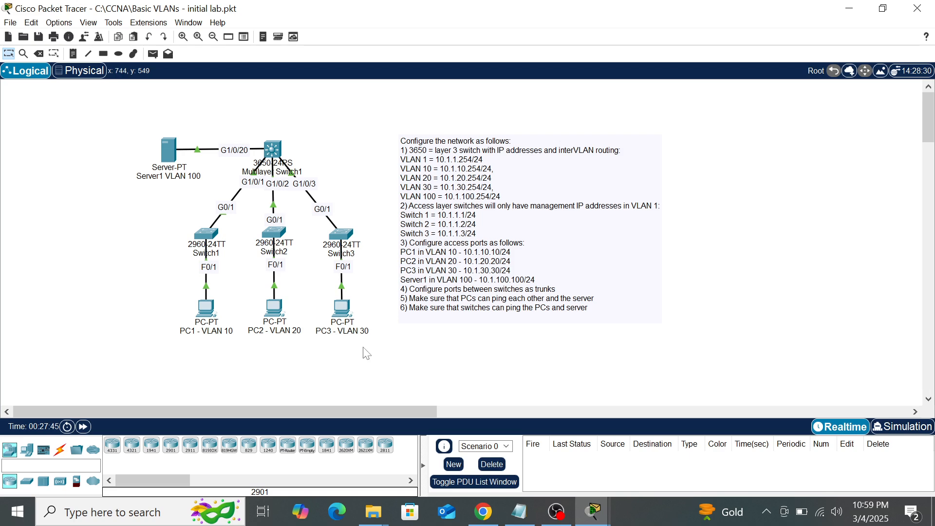
# - Ping the VLAN 10 gateway 10.1.10.254 from PC1's command prompt and put its window away
pyautogui.click(206, 308)
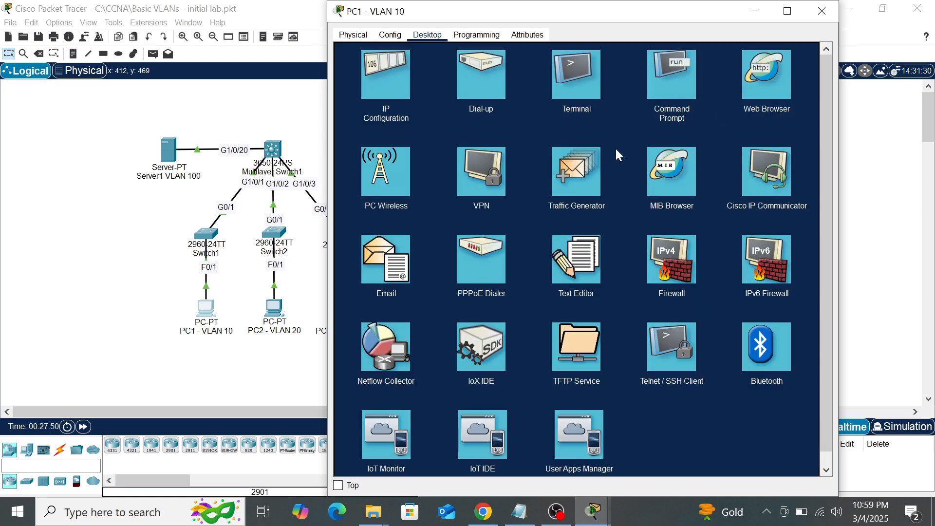
pyautogui.click(820, 53)
pyautogui.click(660, 75)
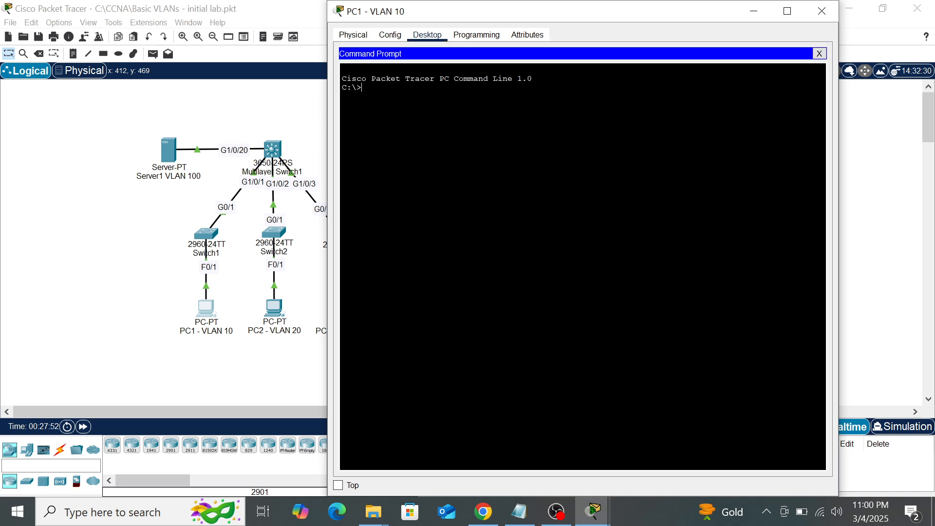
pyautogui.write('p')
pyautogui.press('BackSpace')
pyautogui.press('BackSpace')
pyautogui.write('ping')
pyautogui.write(' 10,1')
pyautogui.write('.1.')
pyautogui.write('10.')
pyautogui.write('2')
pyautogui.write('54')
pyautogui.press('Return')
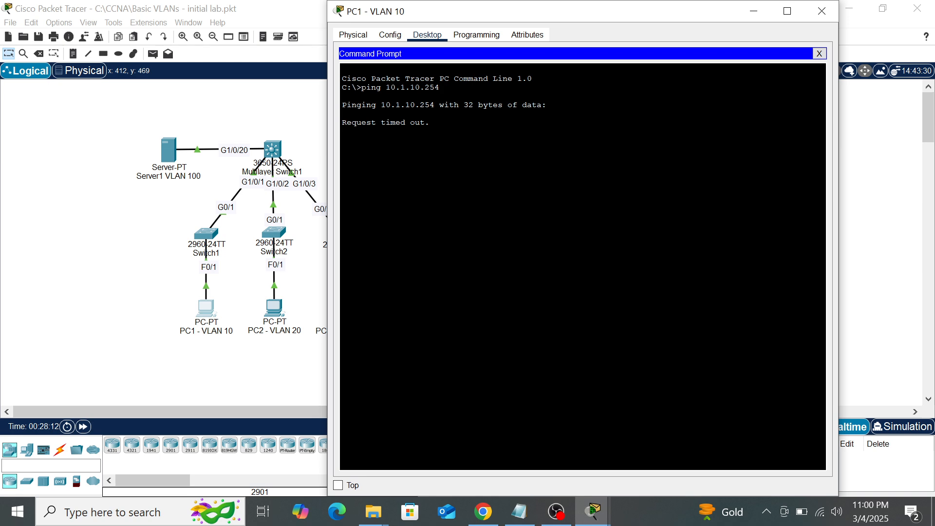
pyautogui.click(95, 280)
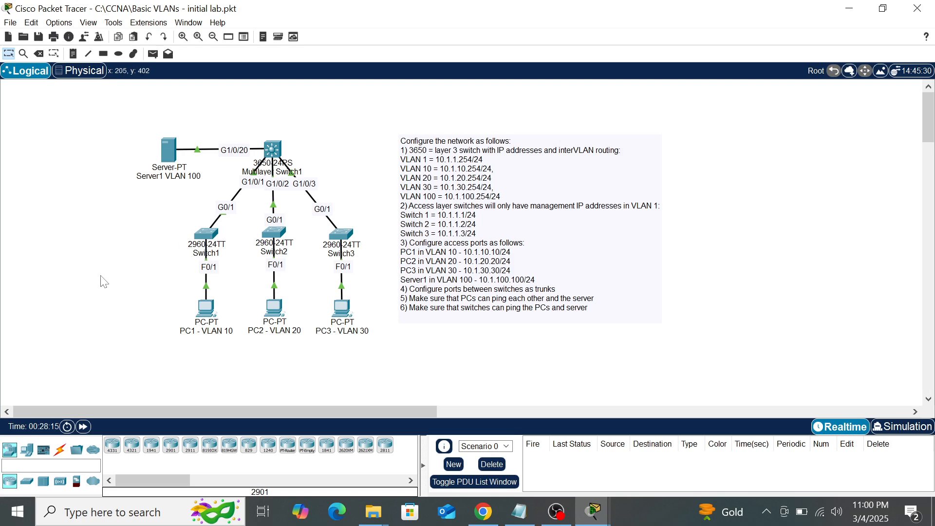
# - In Switch1's command line, leave the VLAN 1 interface and set interface f0/1 to switchport mode access
pyautogui.click(203, 235)
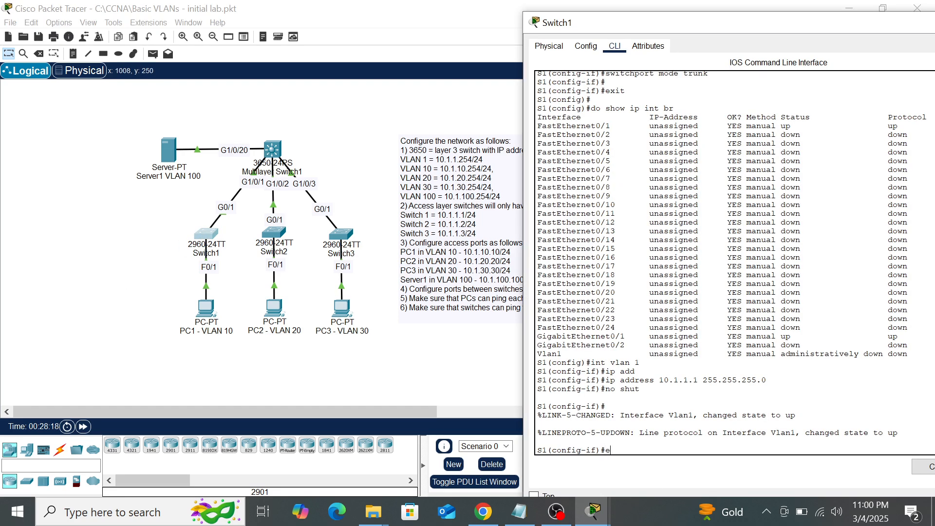
pyautogui.write('exit')
pyautogui.press('Return')
pyautogui.press('Return')
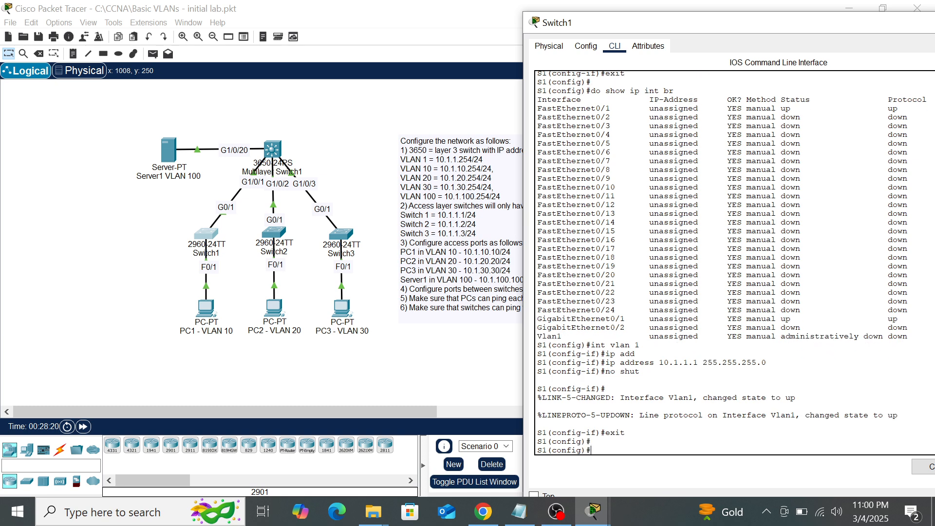
pyautogui.write('int')
pyautogui.write('f0/1')
pyautogui.press('Return')
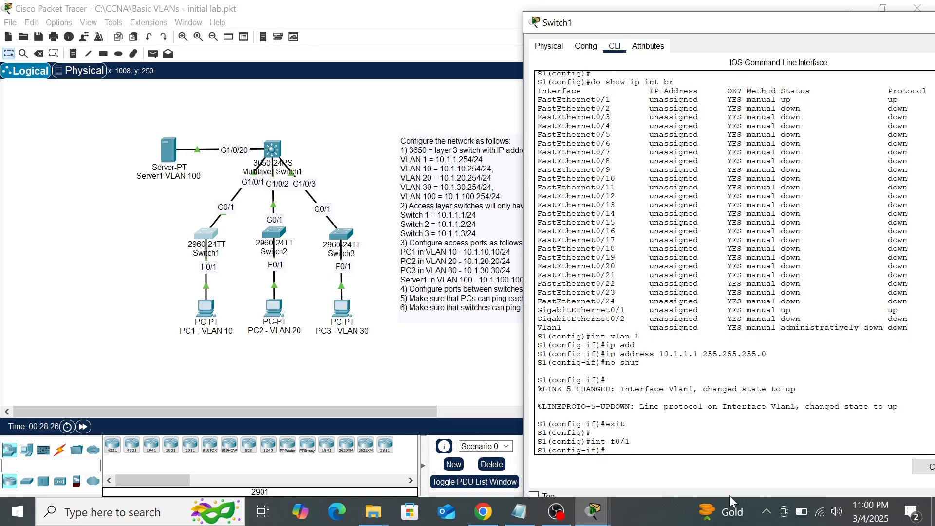
pyautogui.write('sw')
pyautogui.press('Tab')
pyautogui.write('mode')
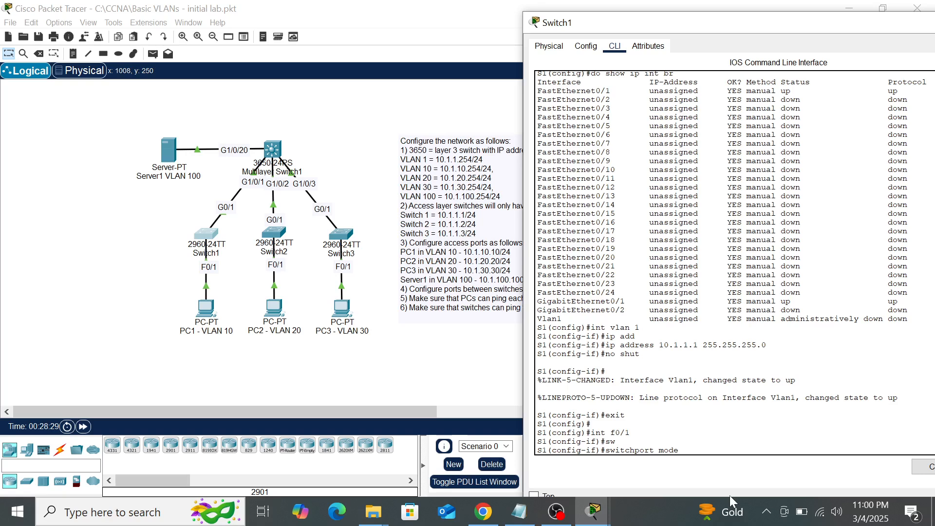
pyautogui.write(' acc')
pyautogui.press('Tab')
pyautogui.press('Return')
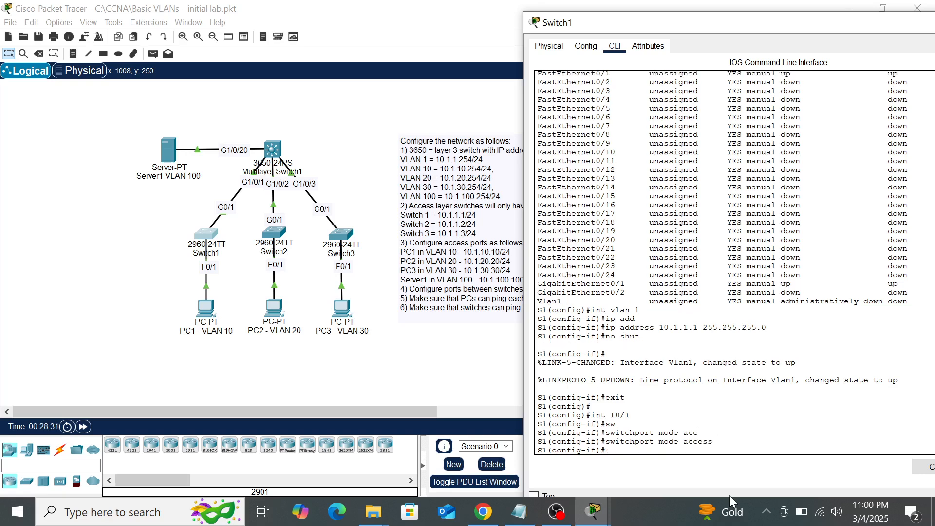
# - Assign Switch1's f0/1 port to access VLAN 10 and put the switch window away
pyautogui.write('sw')
pyautogui.press('Tab')
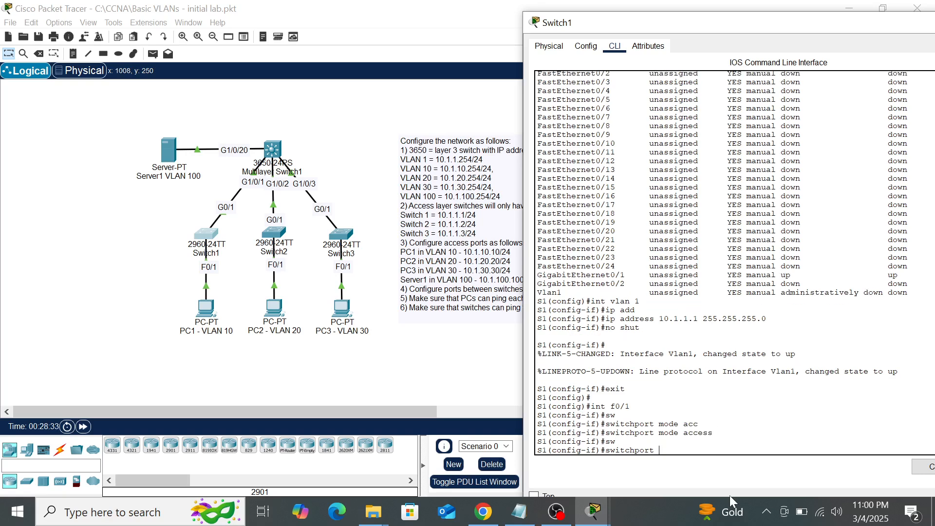
pyautogui.write('acc')
pyautogui.press('Tab')
pyautogui.write('vlan 10')
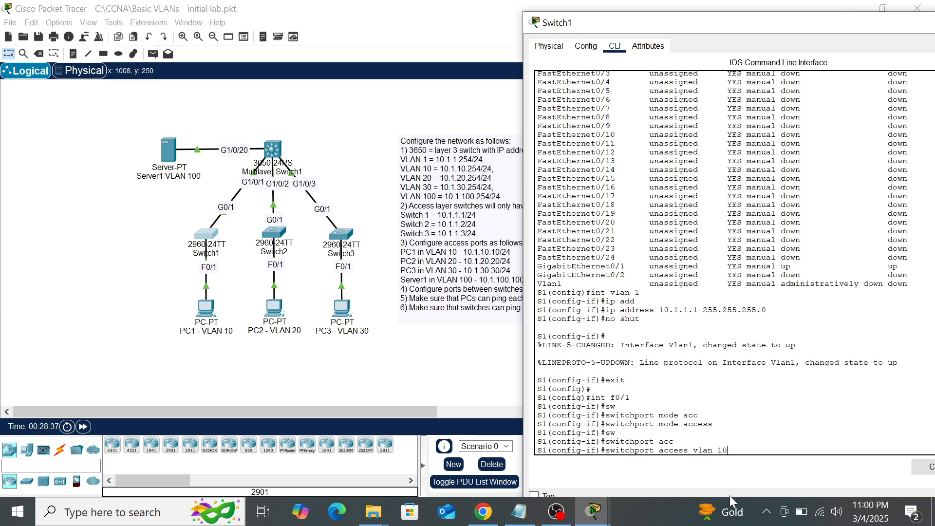
pyautogui.press('Return')
pyautogui.press('Return')
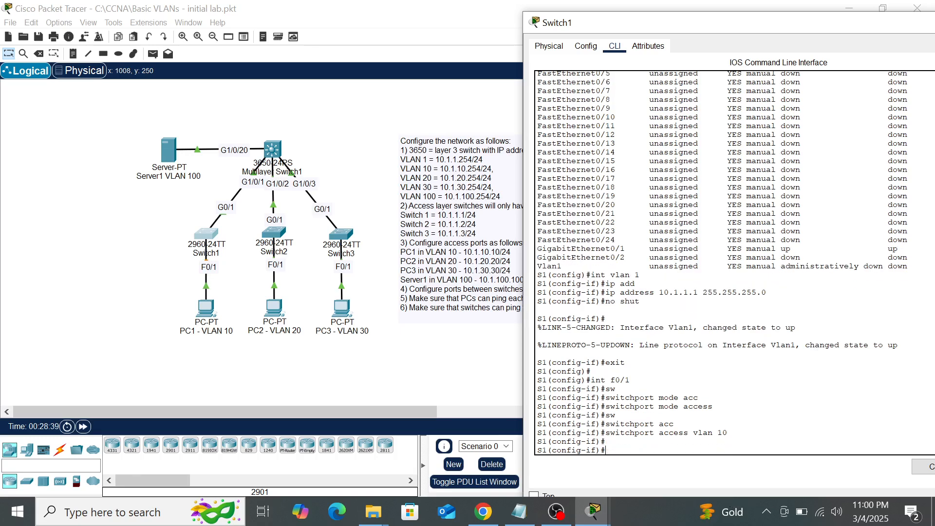
pyautogui.click(383, 371)
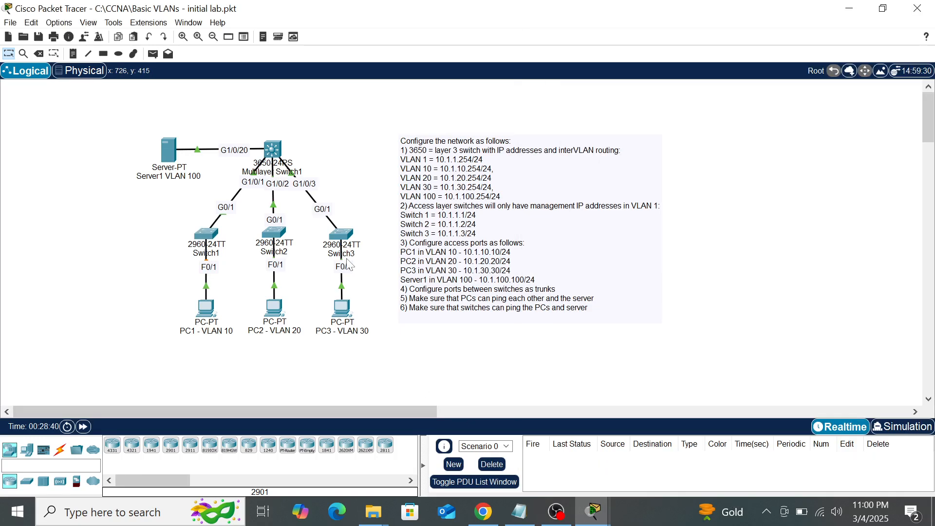
# - In Switch2's command line, leave the VLAN 1 interface and set interface f0/1 to switchport mode access
pyautogui.click(284, 235)
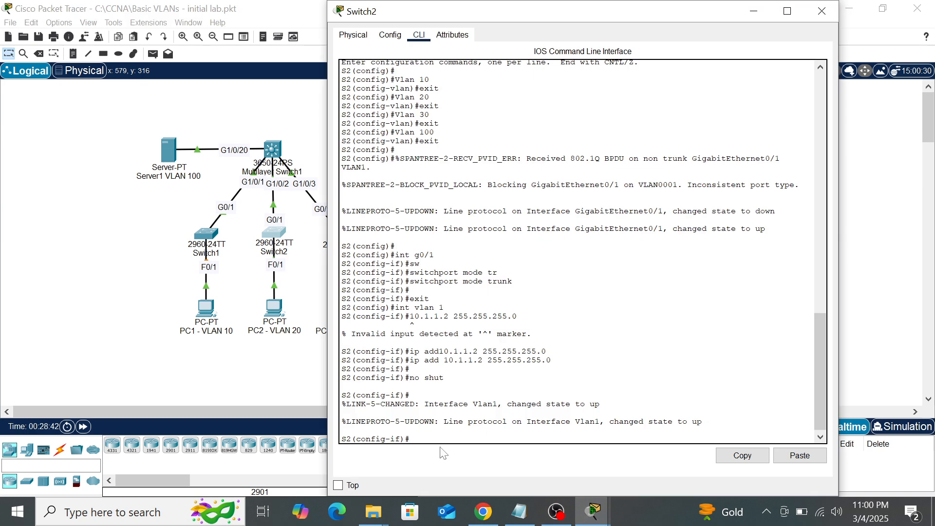
pyautogui.write('exit')
pyautogui.press('Return')
pyautogui.write('int f')
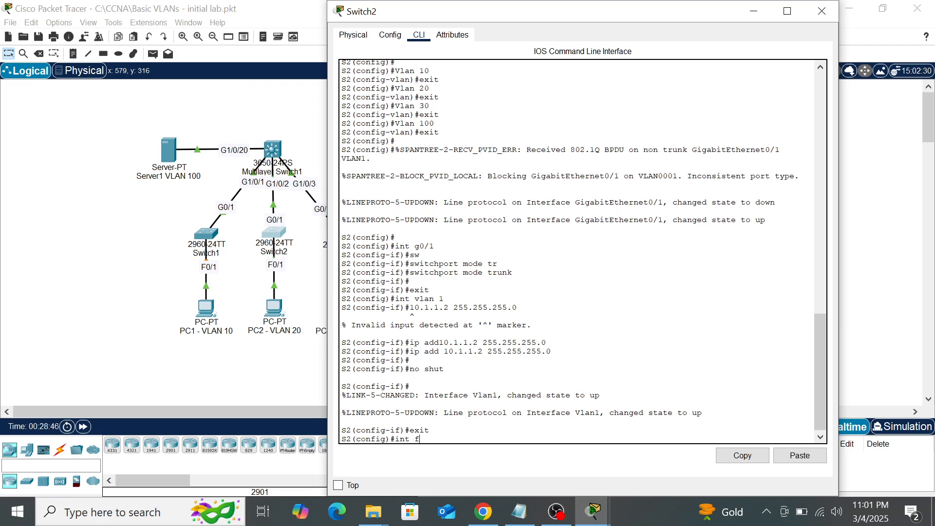
pyautogui.write('0/1')
pyautogui.press('Return')
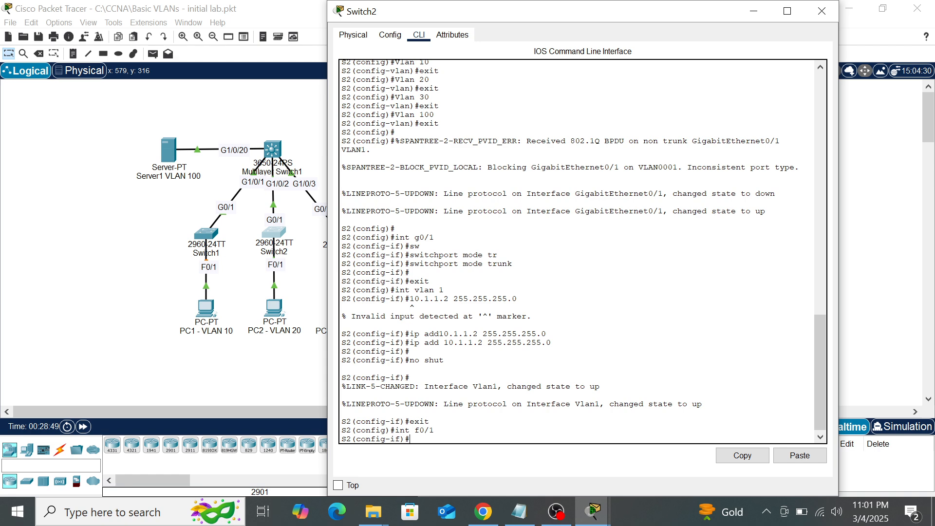
pyautogui.write('sw')
pyautogui.press('Tab')
pyautogui.write('mo')
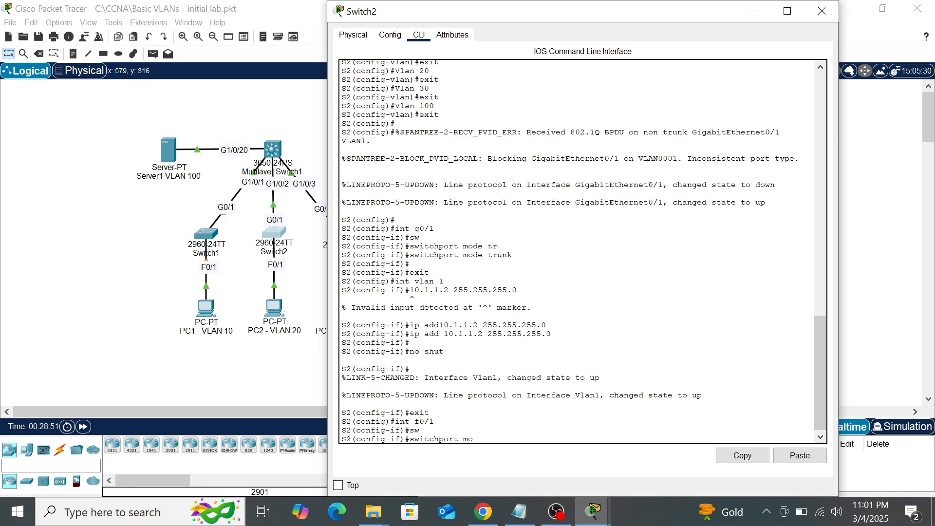
pyautogui.write('de acc')
pyautogui.press('Tab')
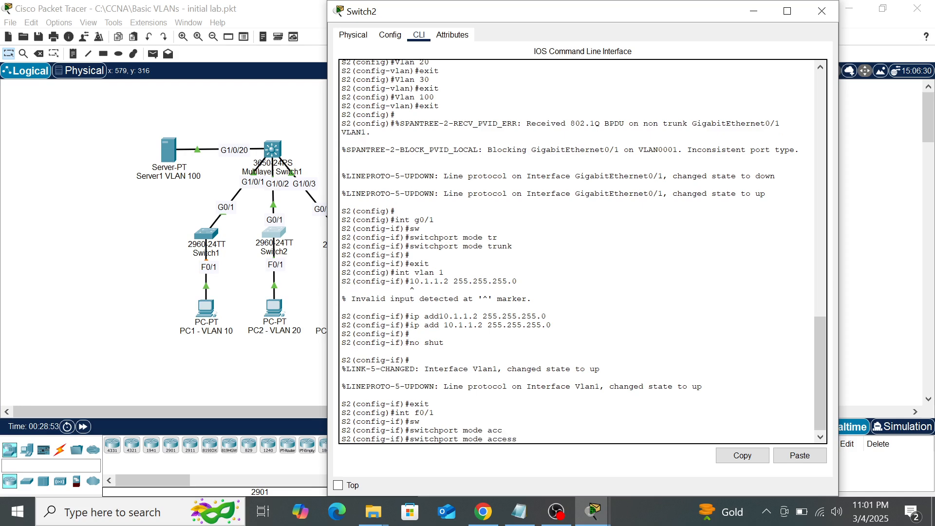
pyautogui.press('Return')
pyautogui.press('Return')
# - Assign Switch2's f0/1 port to access VLAN 20 and put the switch window away
pyautogui.write('sw')
pyautogui.press('Tab')
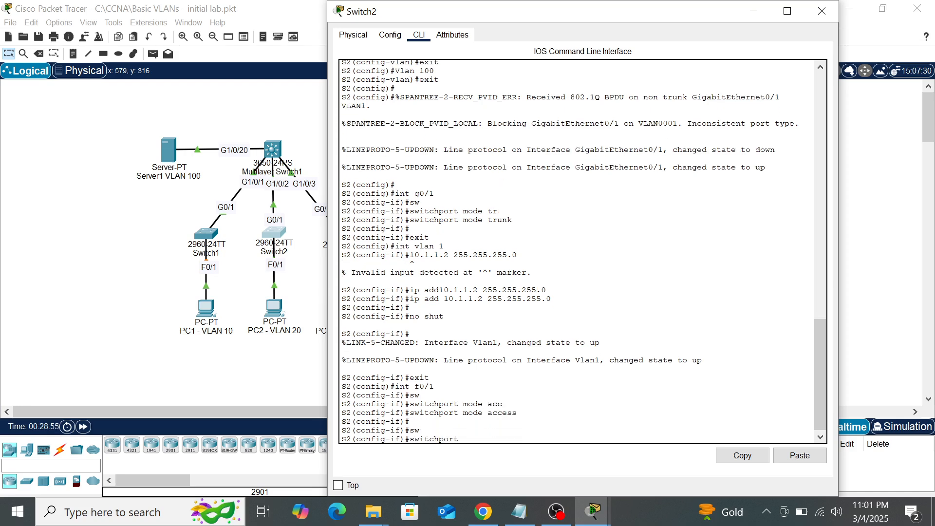
pyautogui.write('acc')
pyautogui.press('Tab')
pyautogui.write('v')
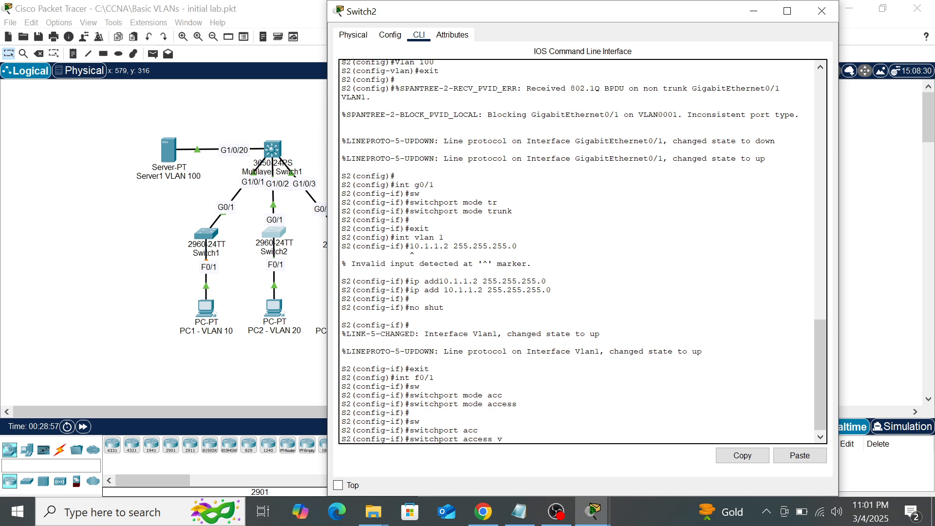
pyautogui.write('lan 20')
pyautogui.press('Return')
pyautogui.press('Return')
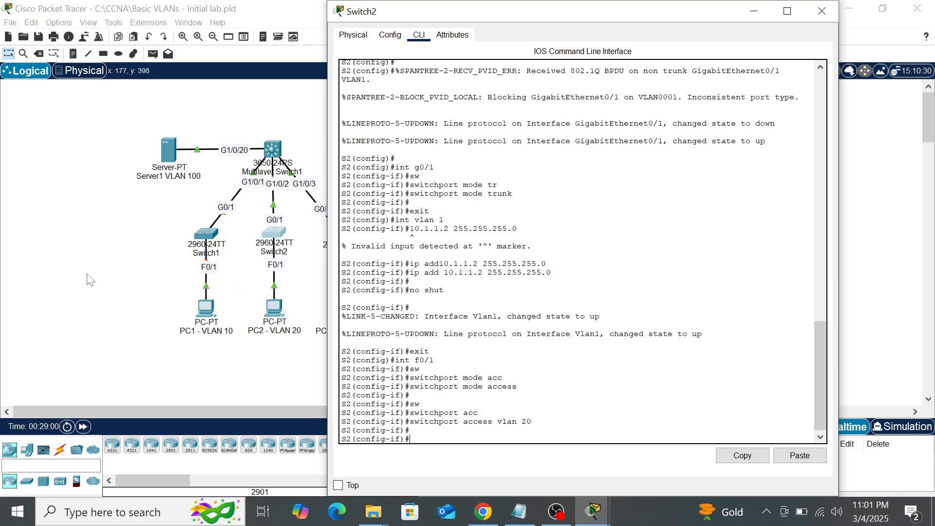
pyautogui.click(87, 275)
# - In Switch3's command line, leave the VLAN 1 interface and set interface f0/1 to switchport mode access
pyautogui.click(338, 236)
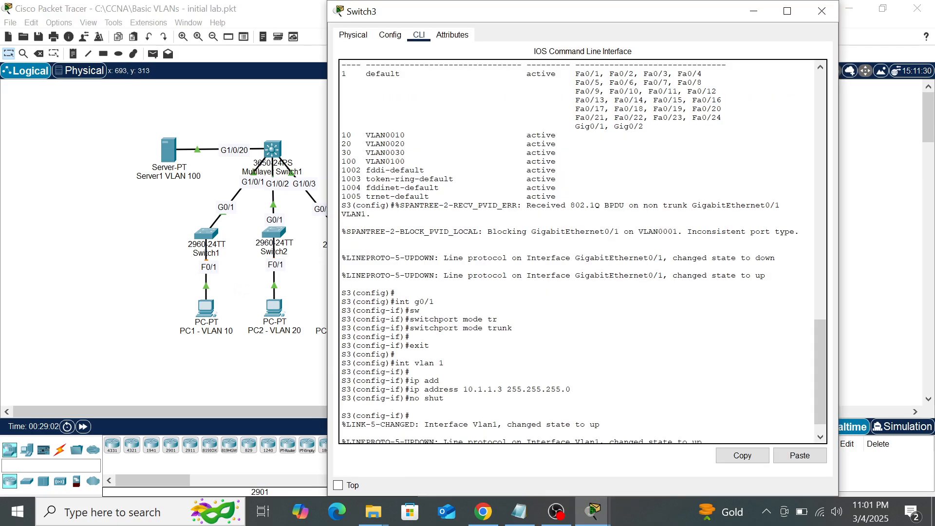
pyautogui.click(702, 439)
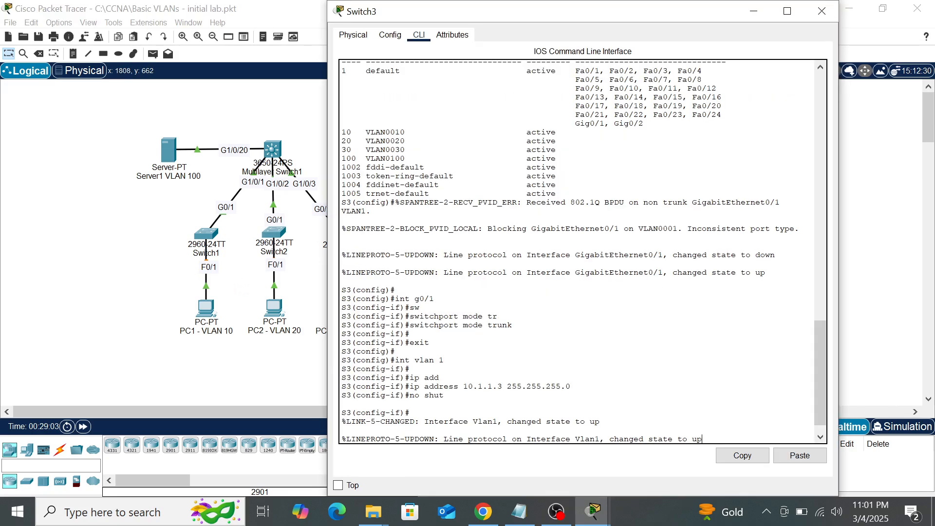
pyautogui.press('Return')
pyautogui.press('Return')
pyautogui.press('Return')
pyautogui.write('exit')
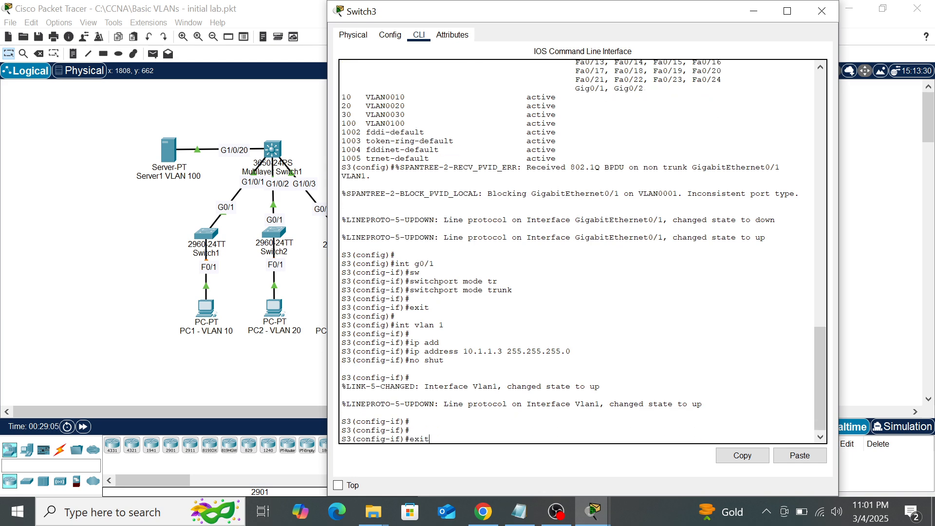
pyautogui.press('Return')
pyautogui.write('int f0/1')
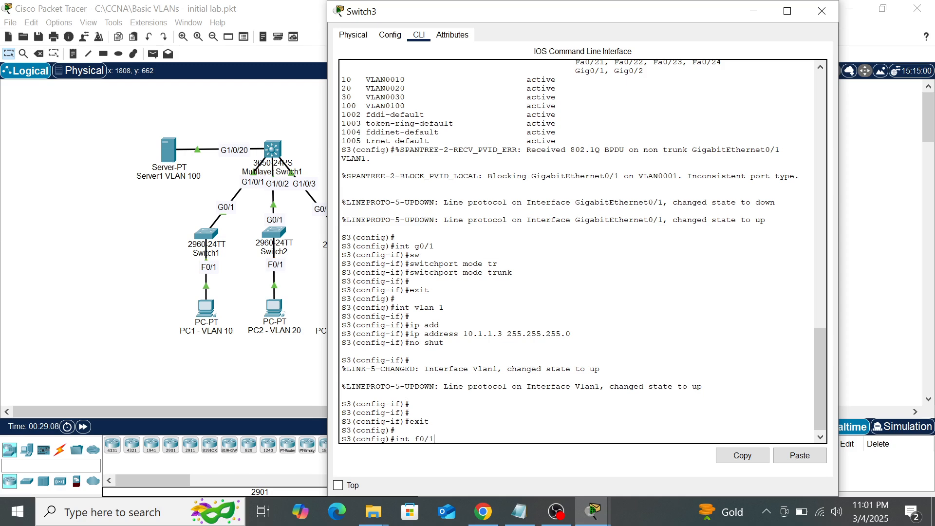
pyautogui.press('Return')
pyautogui.press('Return')
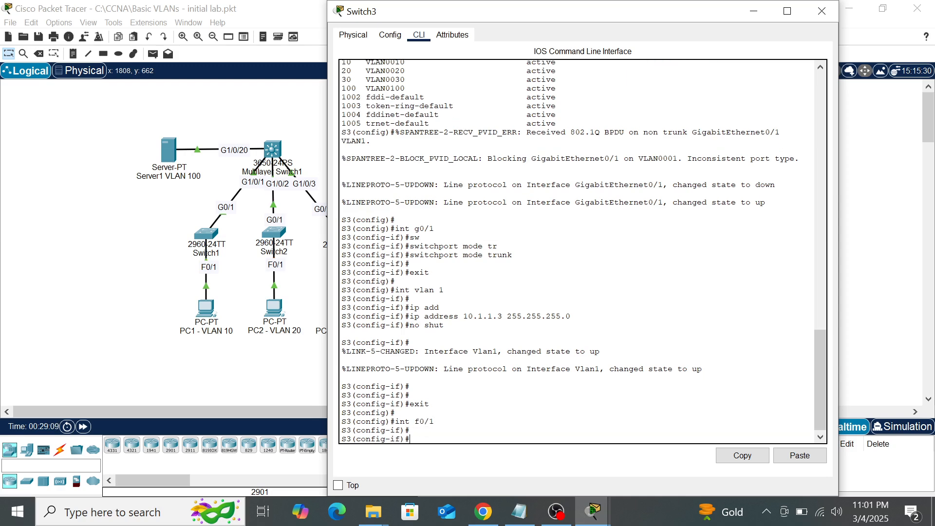
pyautogui.write('sw')
pyautogui.press('Tab')
pyautogui.write('mode acc')
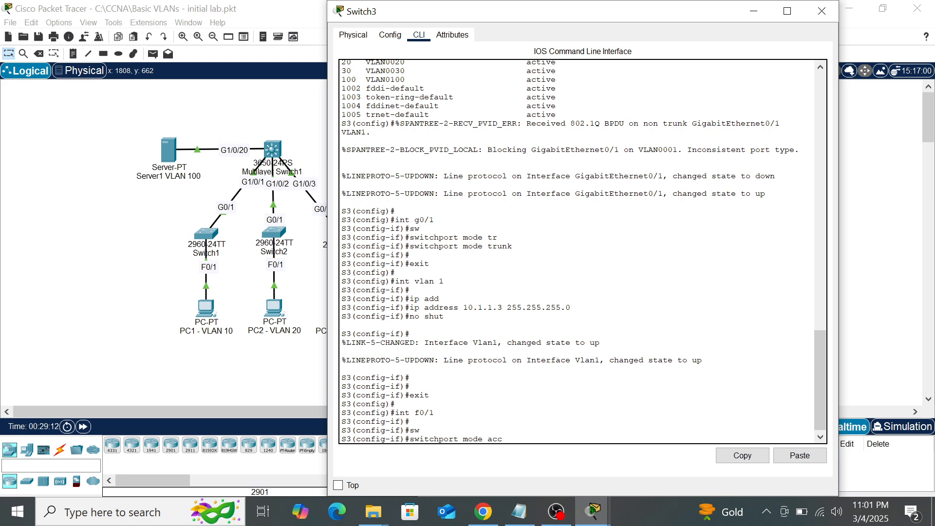
pyautogui.press('Tab')
pyautogui.press('Return')
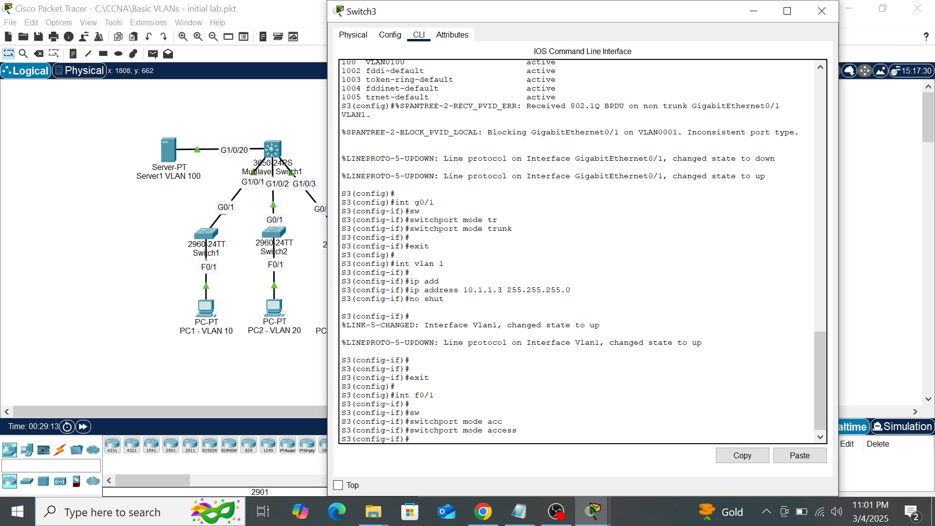
# - Assign Switch3's f0/1 port to access VLAN 30 and put the switch window away
pyautogui.write('sw')
pyautogui.press('Tab')
pyautogui.write('a')
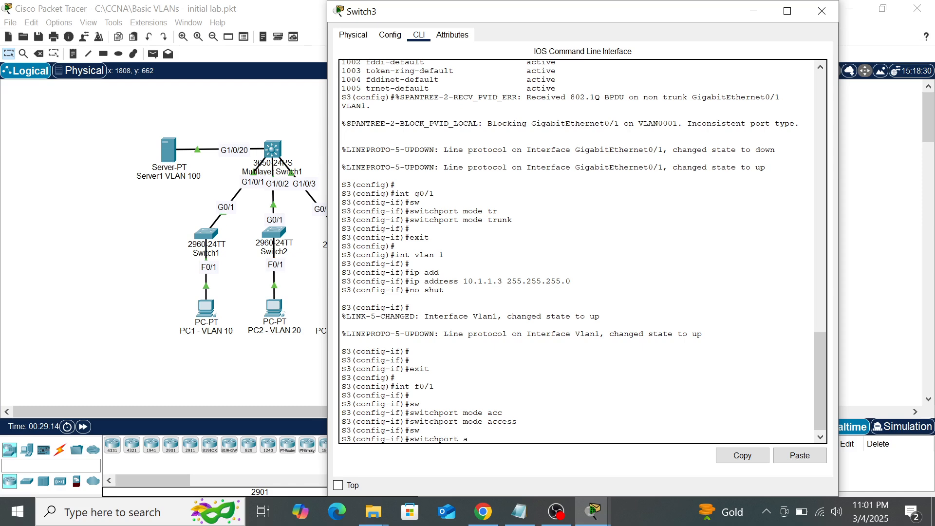
pyautogui.write('cc')
pyautogui.press('Tab')
pyautogui.write('vlan')
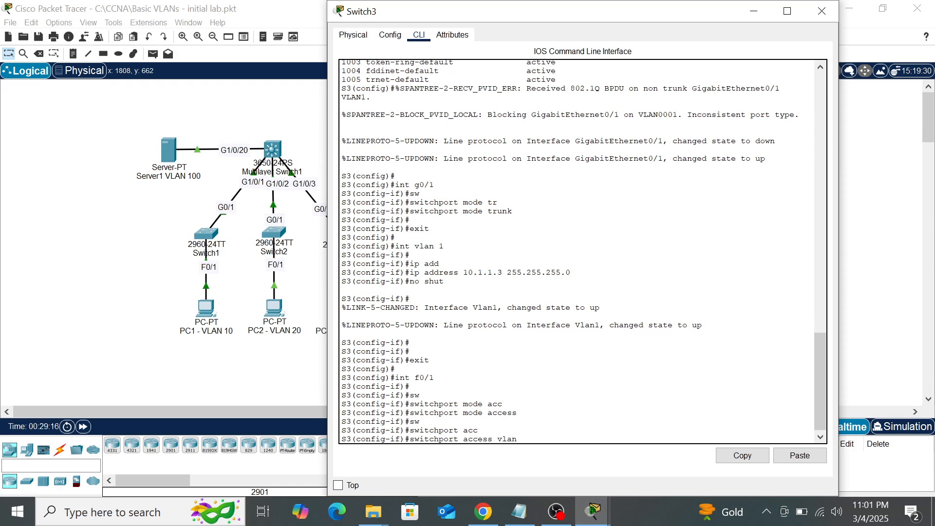
pyautogui.write(' 30')
pyautogui.press('Return')
pyautogui.press('Return')
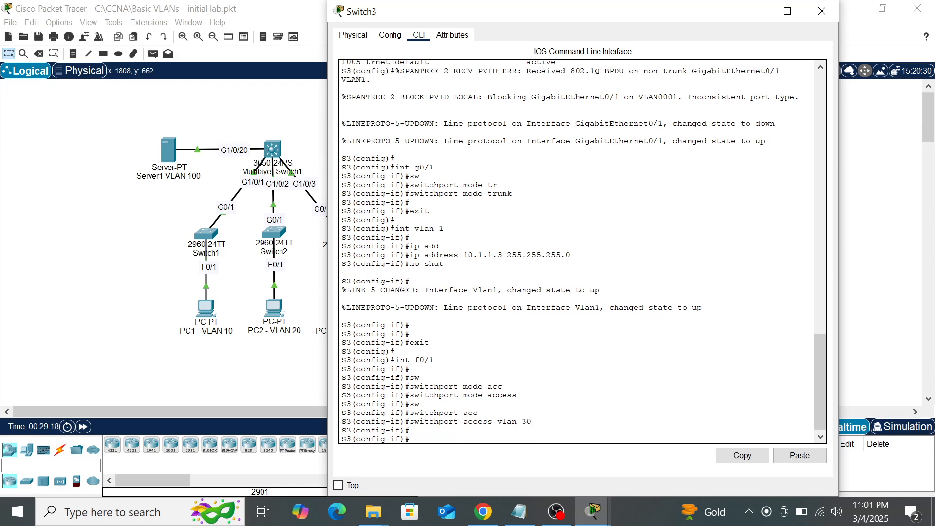
pyautogui.click(110, 265)
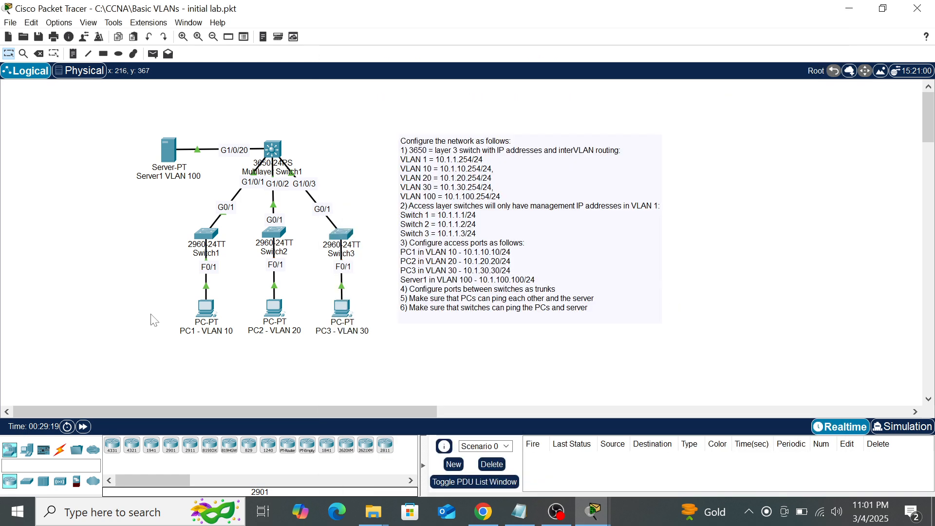
# - Repeat the ping from PC1 to its gateway 10.1.10.254 and put the PC window away
pyautogui.click(202, 308)
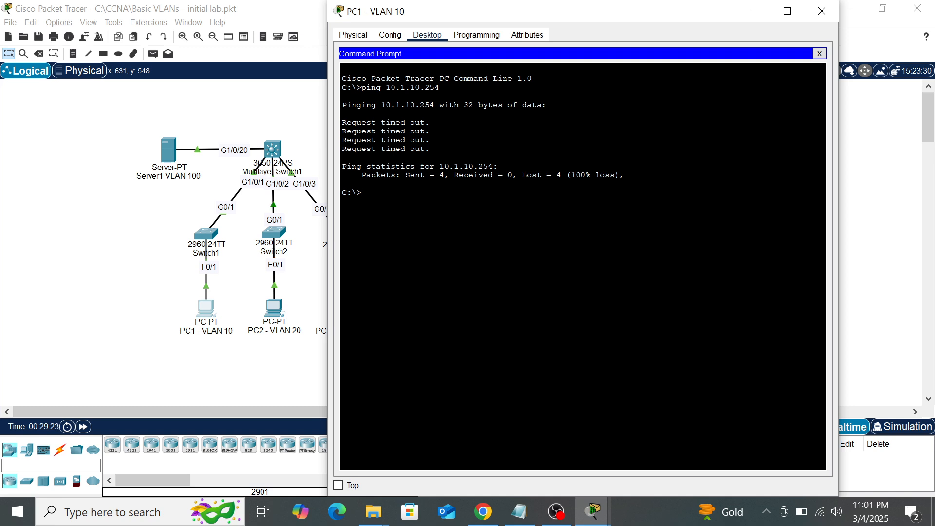
pyautogui.press('Up')
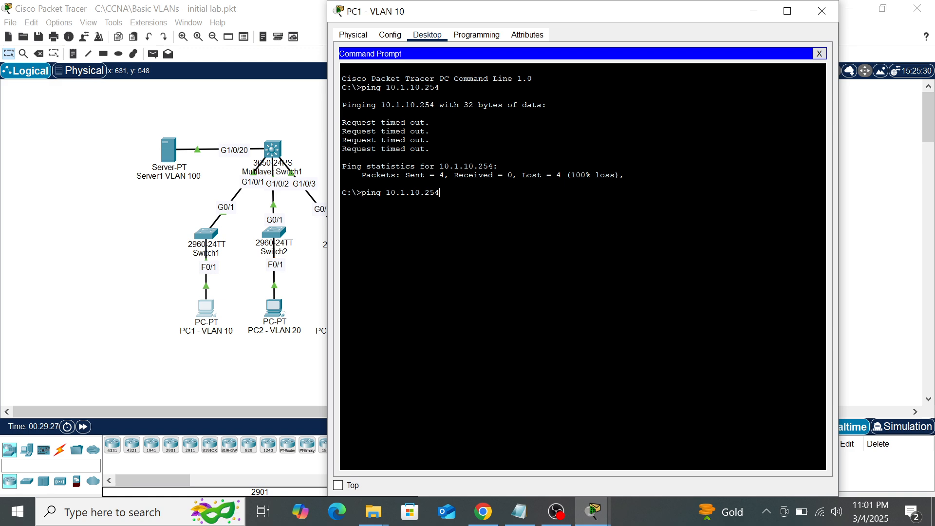
pyautogui.press('Return')
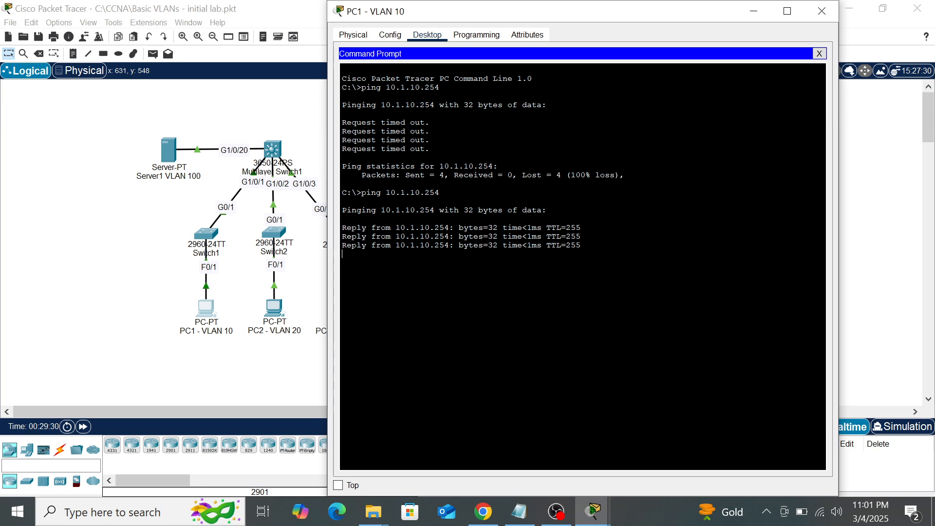
pyautogui.click(162, 227)
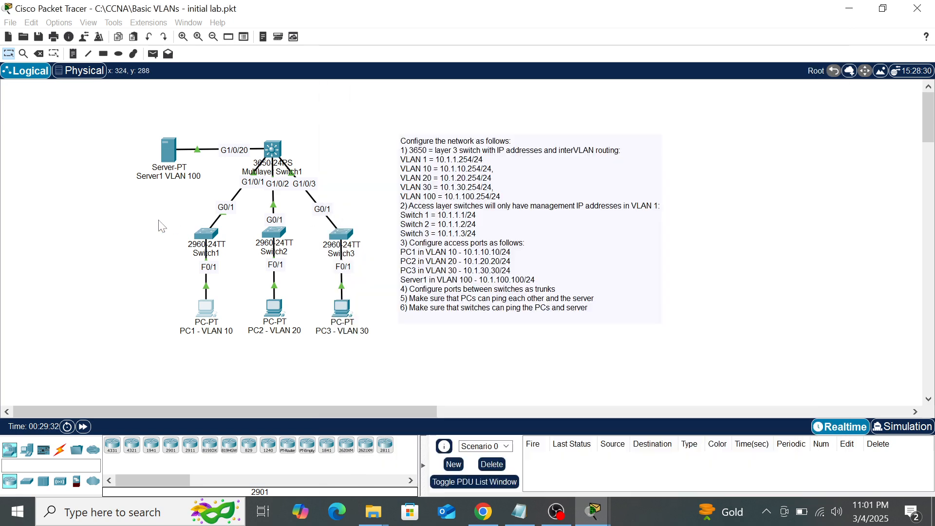
# - In Multilayer Switch1's command line, leave the current interface and set interface g1/0/20 to switchport mode access
pyautogui.click(271, 151)
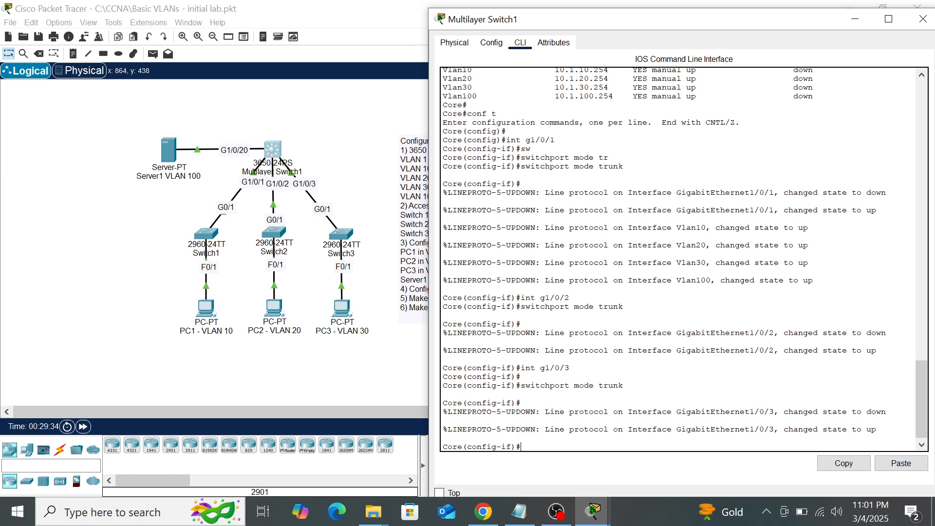
pyautogui.write('exit')
pyautogui.press('Return')
pyautogui.press('Return')
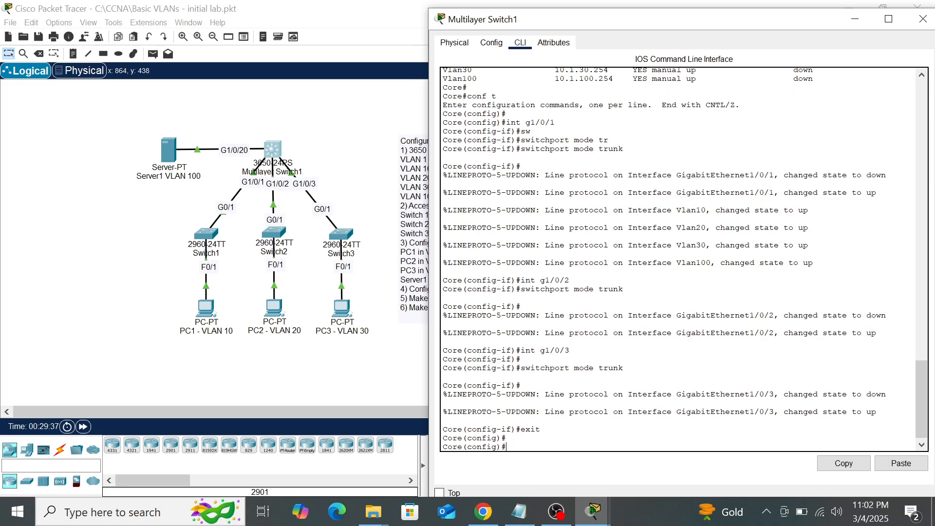
pyautogui.write('int g1/0/20')
pyautogui.press('Return')
pyautogui.write('sw')
pyautogui.press('Tab')
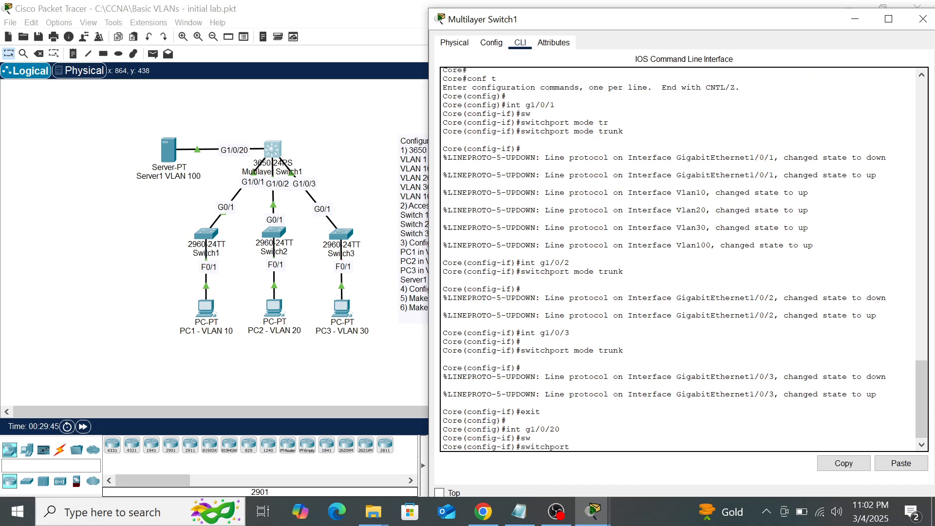
pyautogui.write('mode acc')
pyautogui.press('Tab')
pyautogui.press('Return')
# - Assign Multilayer Switch1's g1/0/20 port to access VLAN 100 and put the switch window away
pyautogui.write('sw')
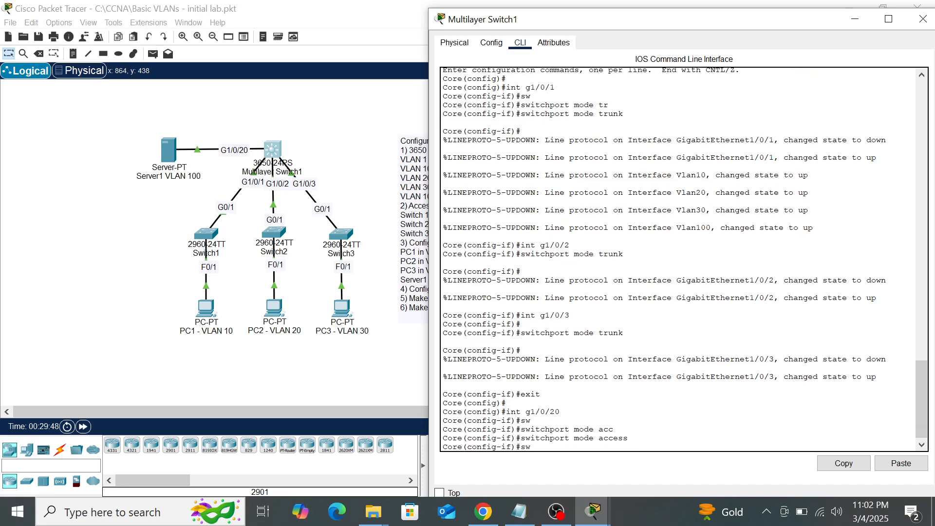
pyautogui.press('Tab')
pyautogui.write('acc')
pyautogui.press('Tab')
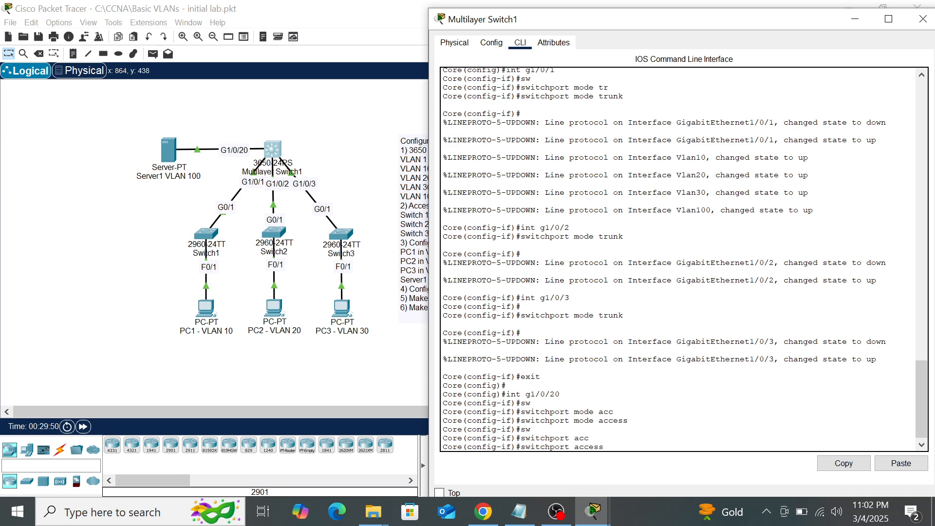
pyautogui.write('vlan 100')
pyautogui.press('Return')
pyautogui.press('Return')
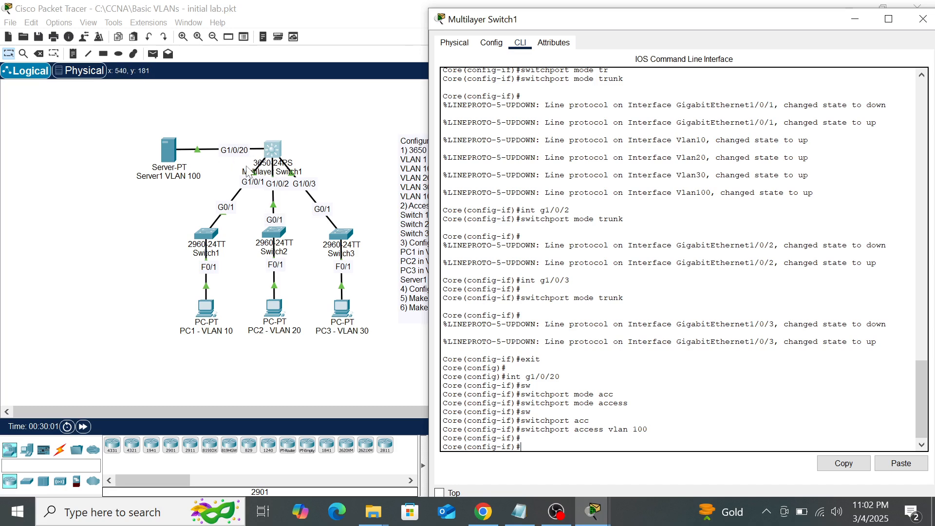
pyautogui.click(298, 369)
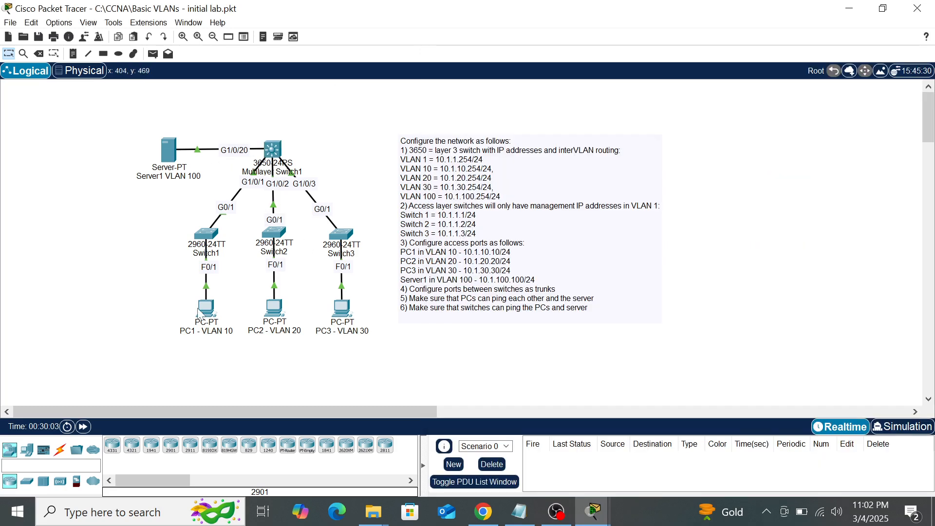
# - From PC1's command prompt, ping the server at 10.1.100.100 twice and put the PC window away
pyautogui.click(198, 311)
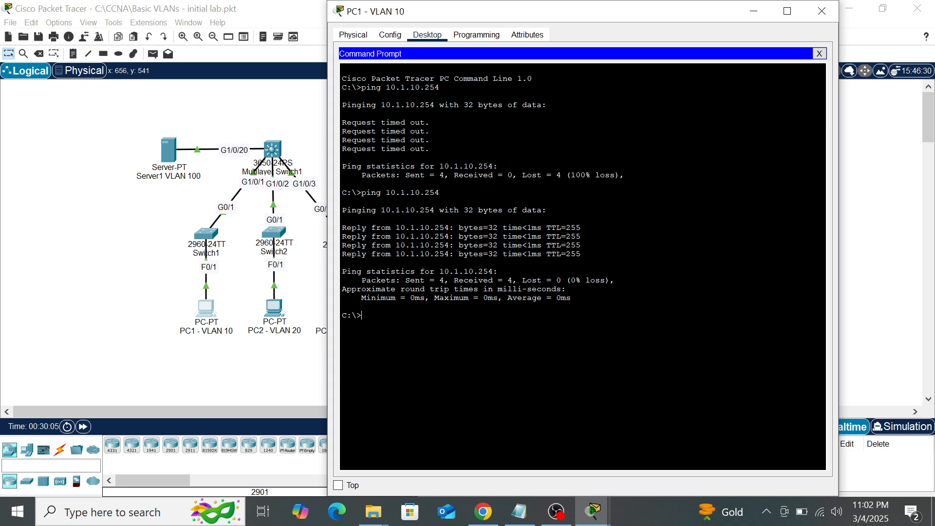
pyautogui.write('ping 10.1.100.100')
pyautogui.press('Return')
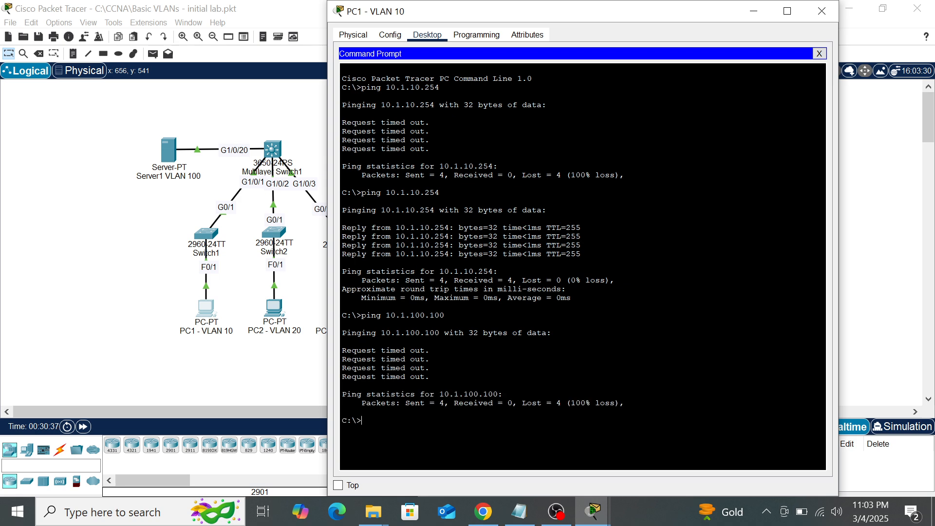
pyautogui.press('Up')
pyautogui.press('Return')
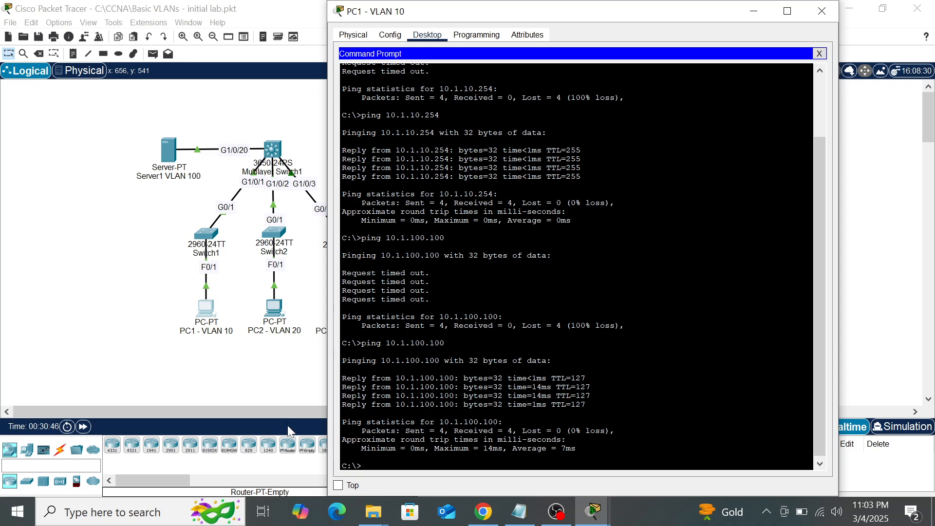
pyautogui.click(139, 386)
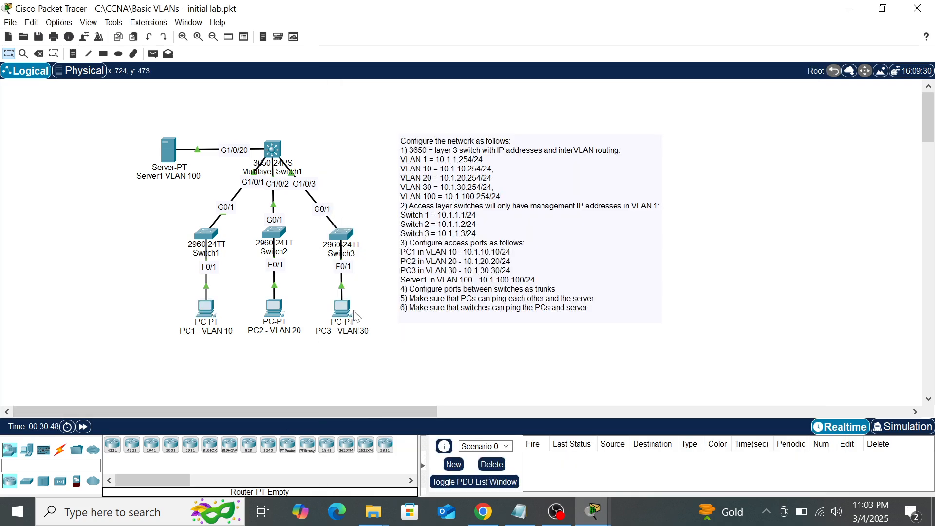
# - On PC3, replace the IP configuration view with the command prompt and ping PC2 at 10.1.20.20
pyautogui.click(336, 313)
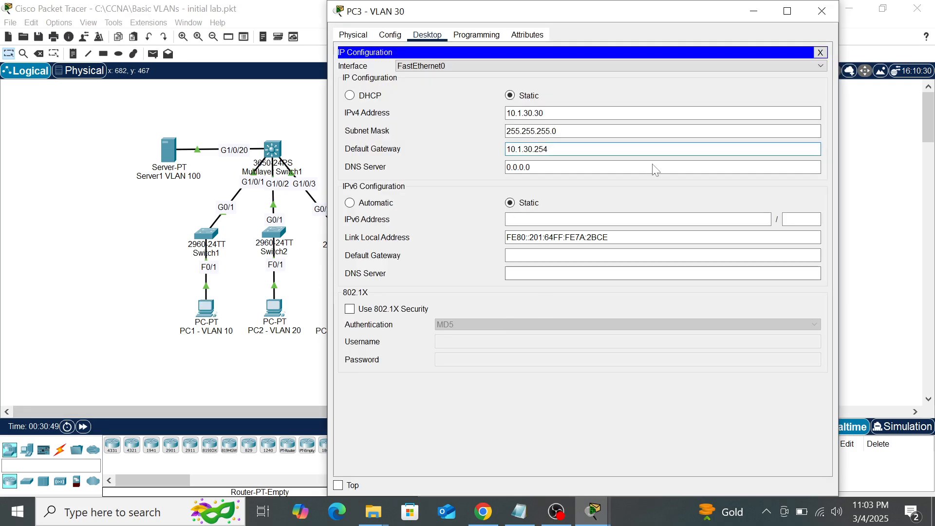
pyautogui.click(822, 54)
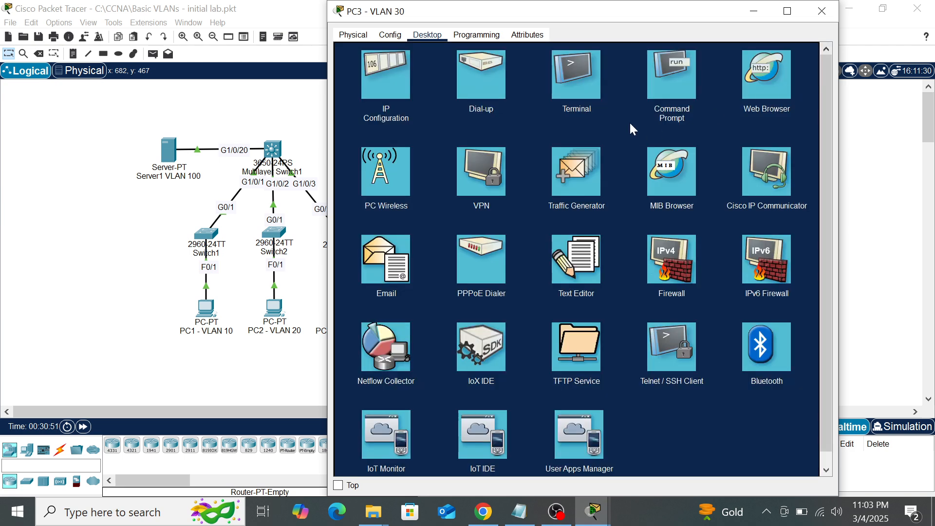
pyautogui.click(677, 72)
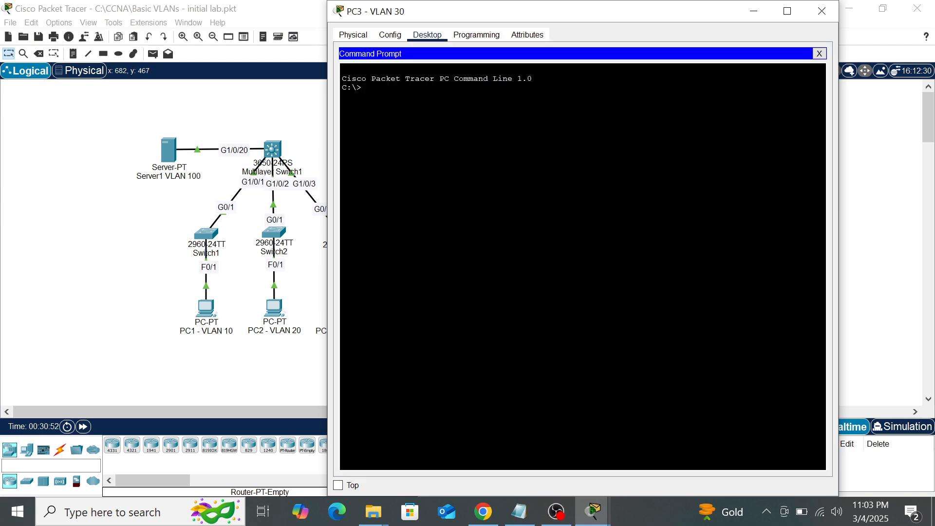
pyautogui.write('ping 10.1.20.20')
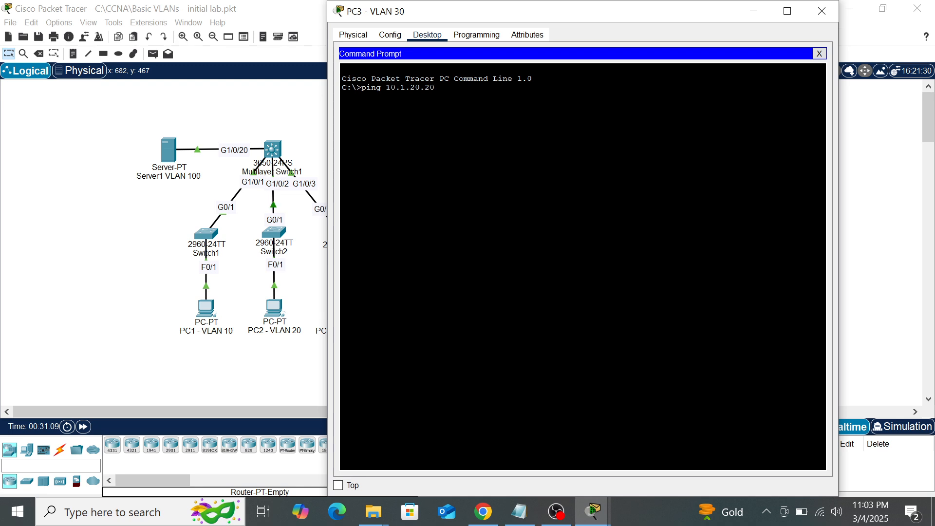
pyautogui.press('Return')
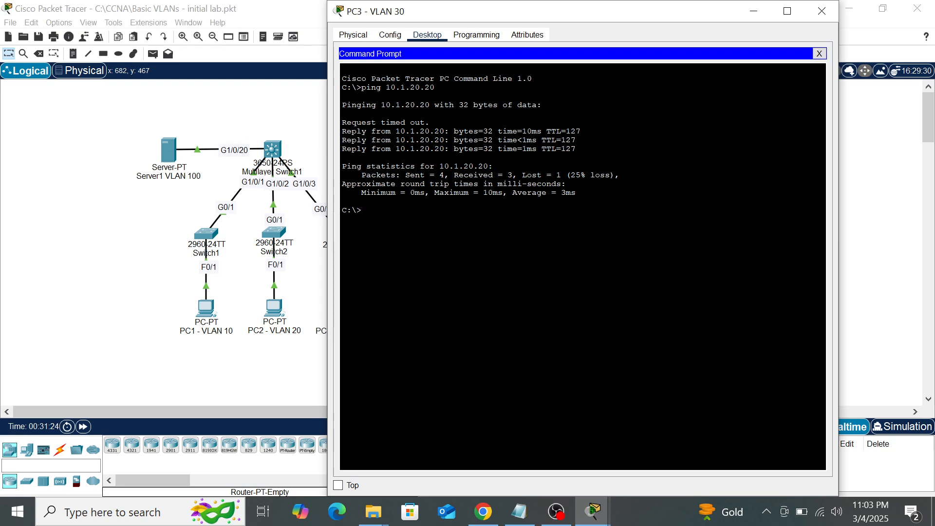
pyautogui.click(125, 230)
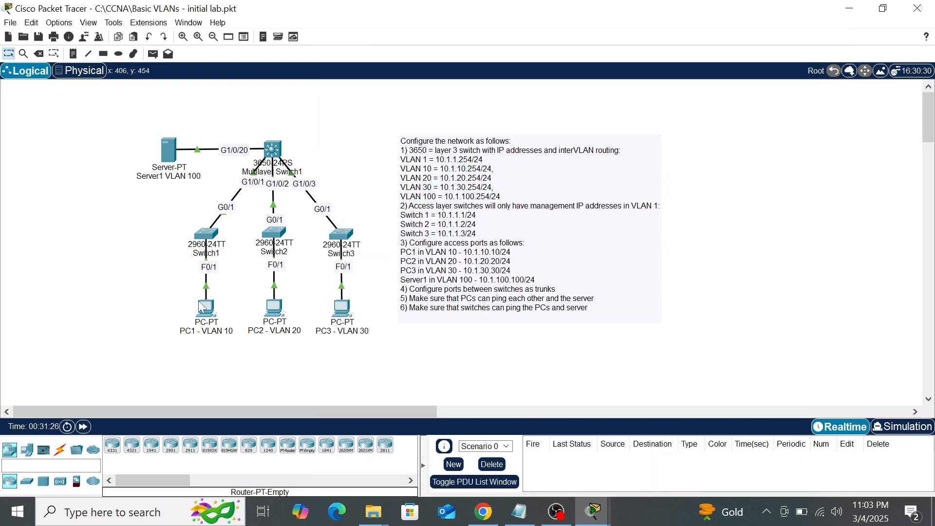
# - From PC3's command prompt, ping the server at 10.1.100.100 and put the PC window away
pyautogui.click(341, 311)
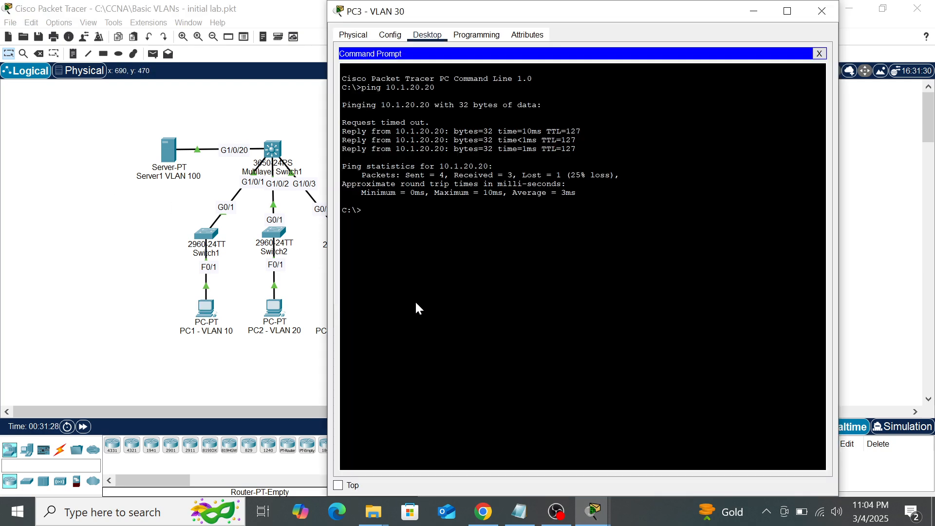
pyautogui.write('ping 10.1.100.100')
pyautogui.press('Return')
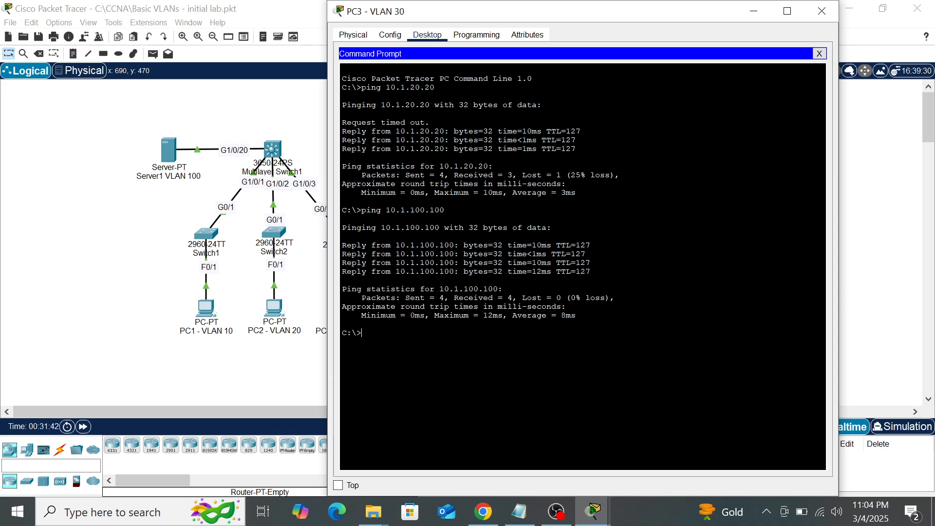
pyautogui.click(87, 276)
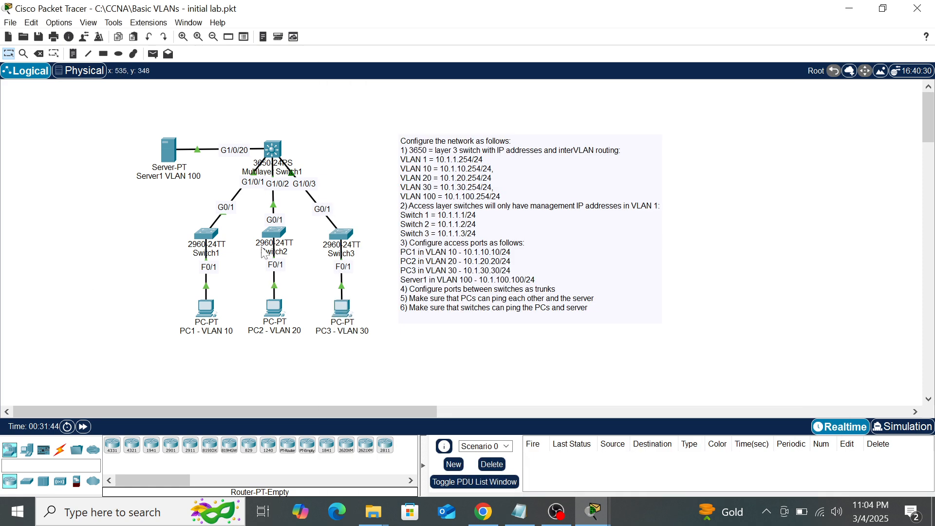
# - On Switch3, leave configuration mode and ping the server at 10.1.100.100
pyautogui.click(336, 236)
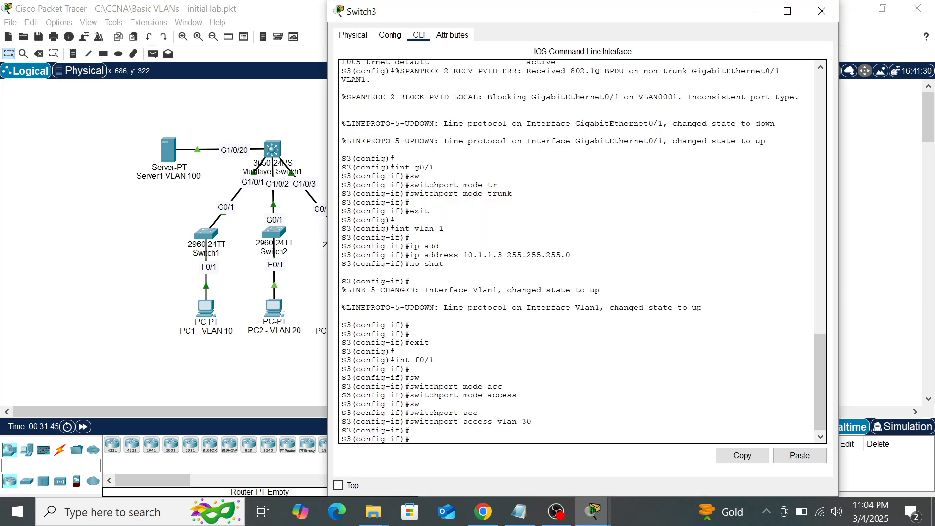
pyautogui.write('exit')
pyautogui.press('Return')
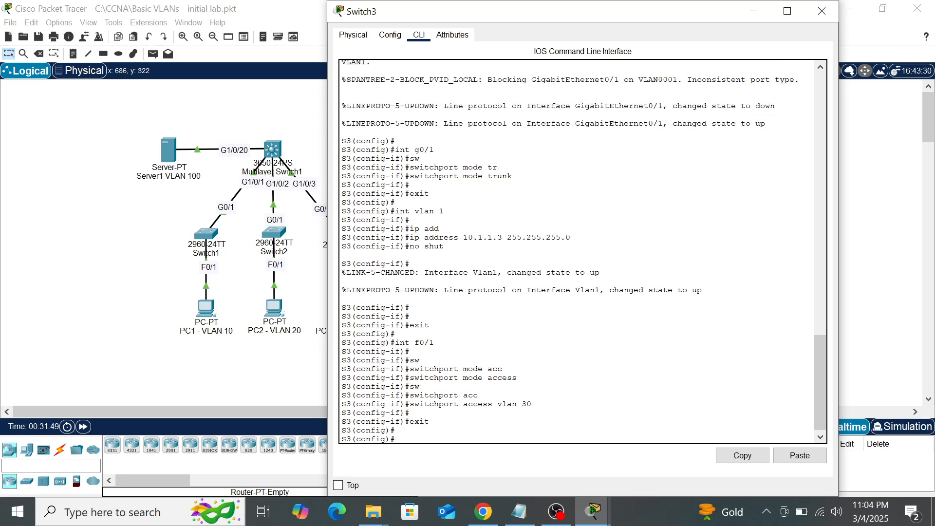
pyautogui.write('exit')
pyautogui.press('Return')
pyautogui.write('pin')
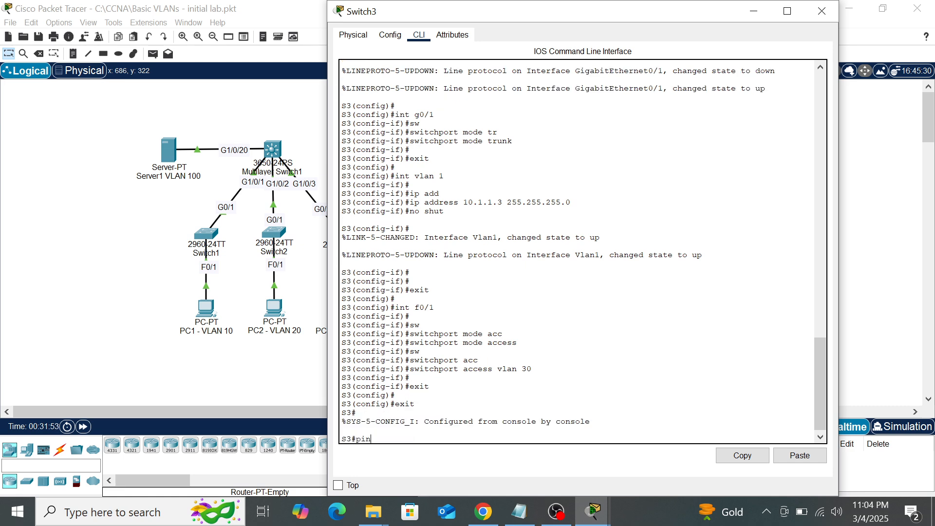
pyautogui.write('g 10.1.100.100')
pyautogui.press('Return')
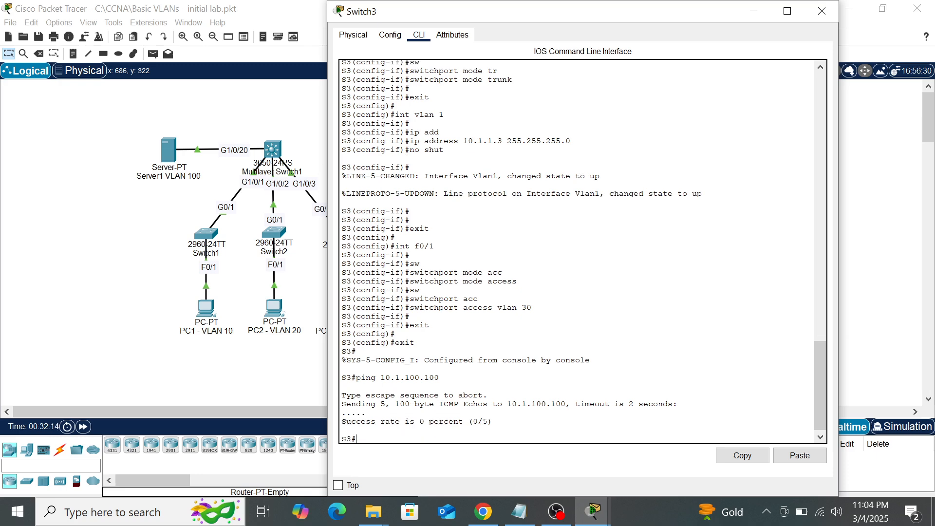
pyautogui.write('ip def')
pyautogui.press('Tab')
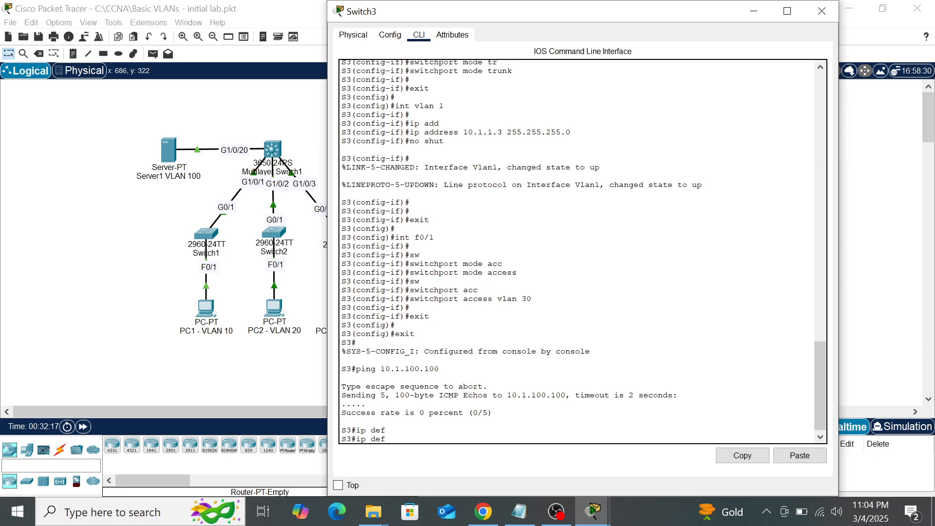
pyautogui.press('BackSpace')
pyautogui.press('BackSpace')
pyautogui.press('BackSpace')
pyautogui.press('BackSpace')
pyautogui.press('BackSpace')
# - In Switch3's global configuration, set the default gateway to 10.1.1.254 and return to privileged mode
pyautogui.write('conf t')
pyautogui.press('Return')
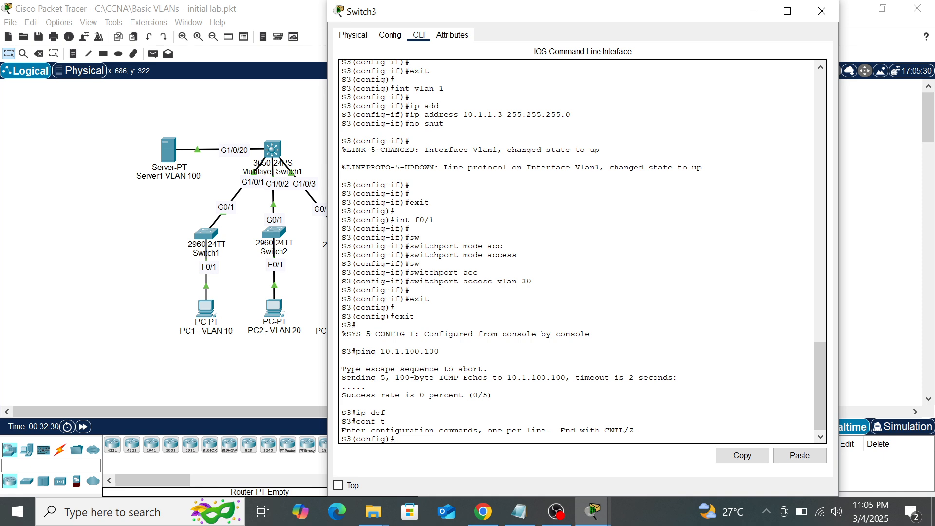
pyautogui.write('ip def')
pyautogui.press('Tab')
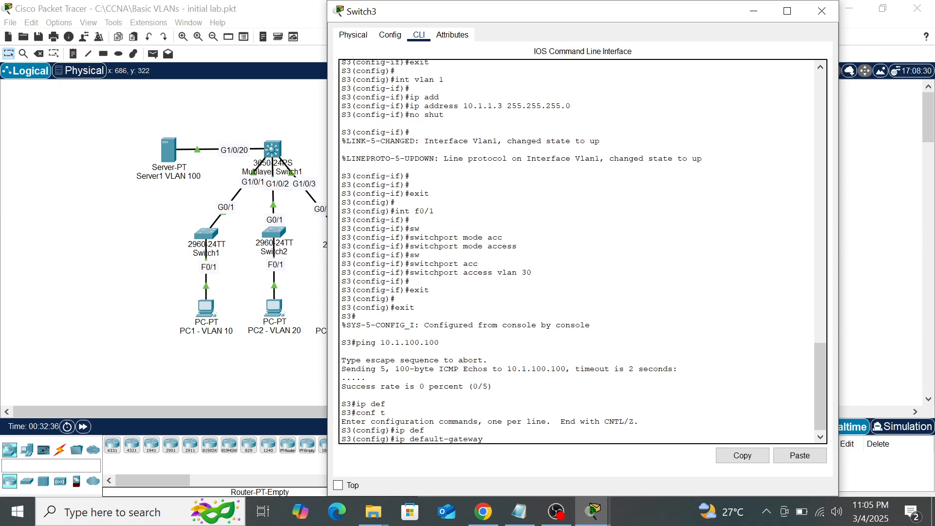
pyautogui.write('10.1.1.254')
pyautogui.press('Return')
pyautogui.press('Return')
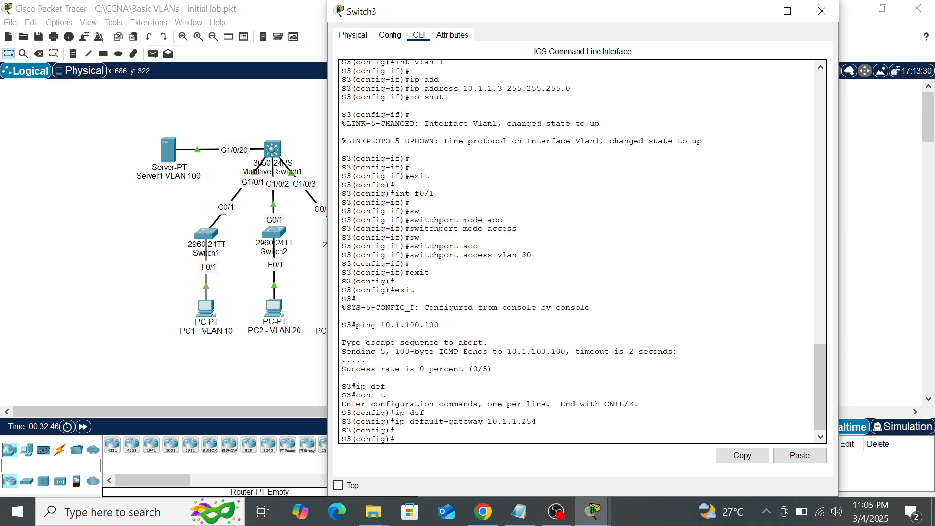
pyautogui.write('exit')
pyautogui.press('Return')
# - From Switch3, ping the server at 10.1.100.100 twice and put the switch window away
pyautogui.write('ping 10.1.100.100')
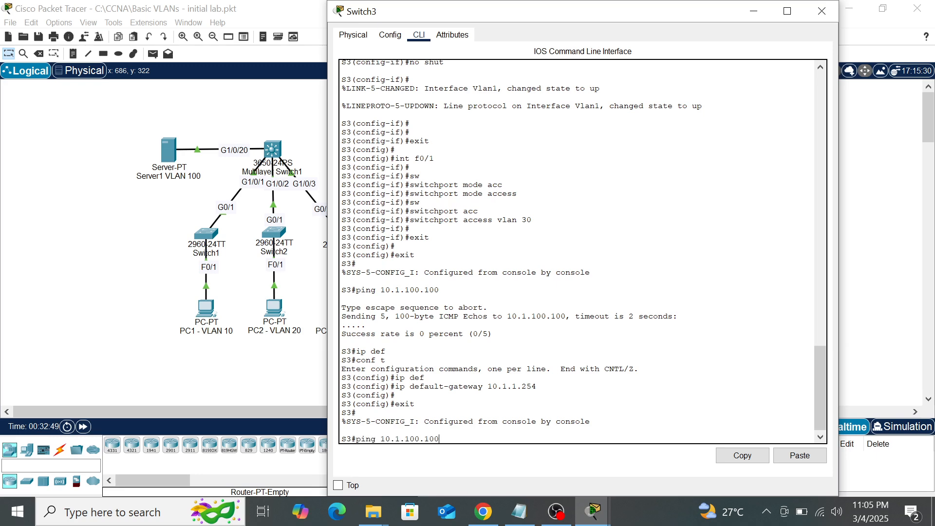
pyautogui.press('Return')
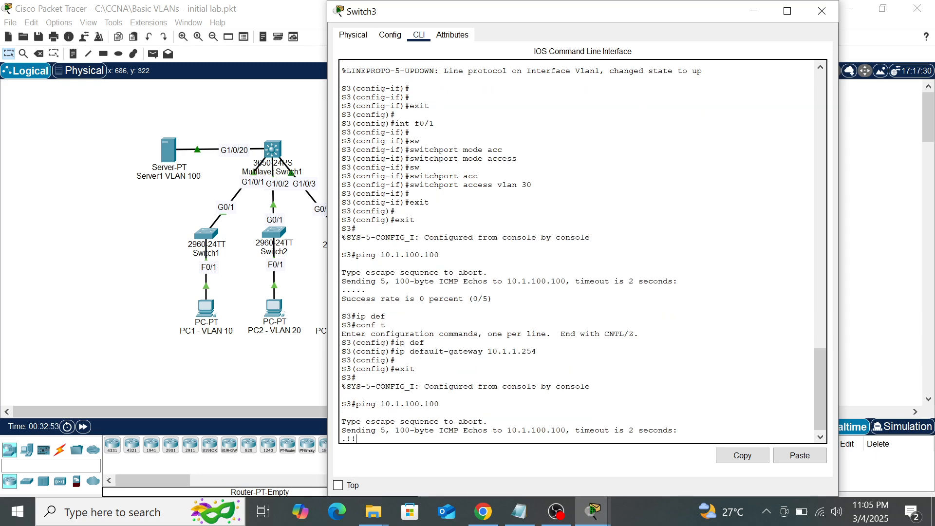
pyautogui.press('Up')
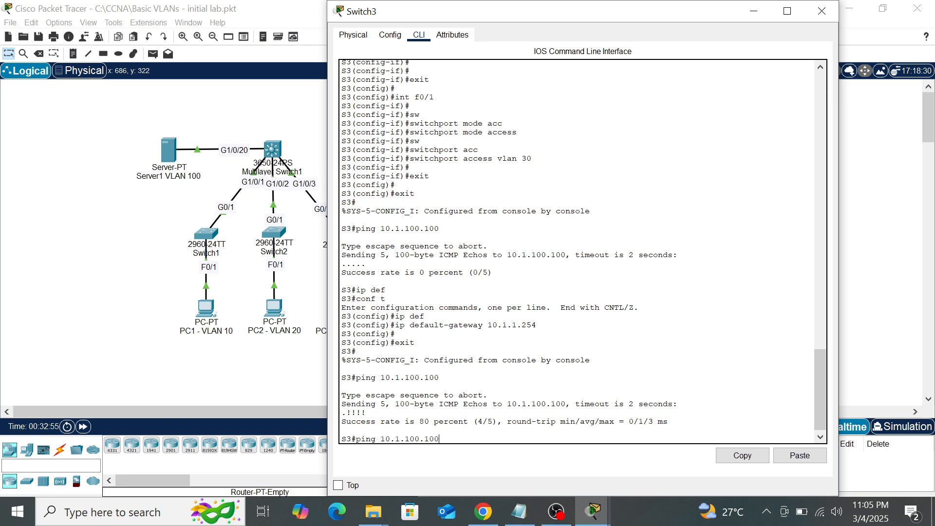
pyautogui.press('Return')
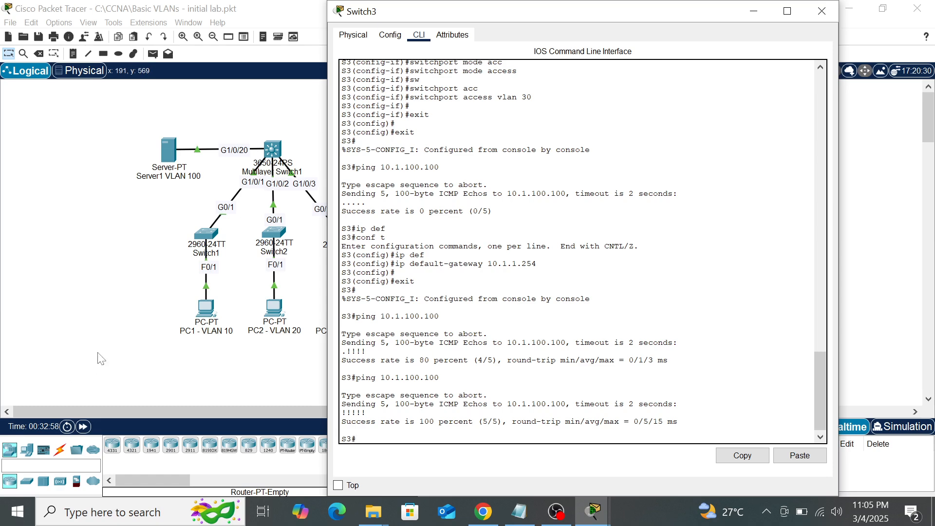
pyautogui.click(110, 342)
# - On Switch2, leave interface configuration and set the default gateway to 10.1.1.254
pyautogui.click(261, 241)
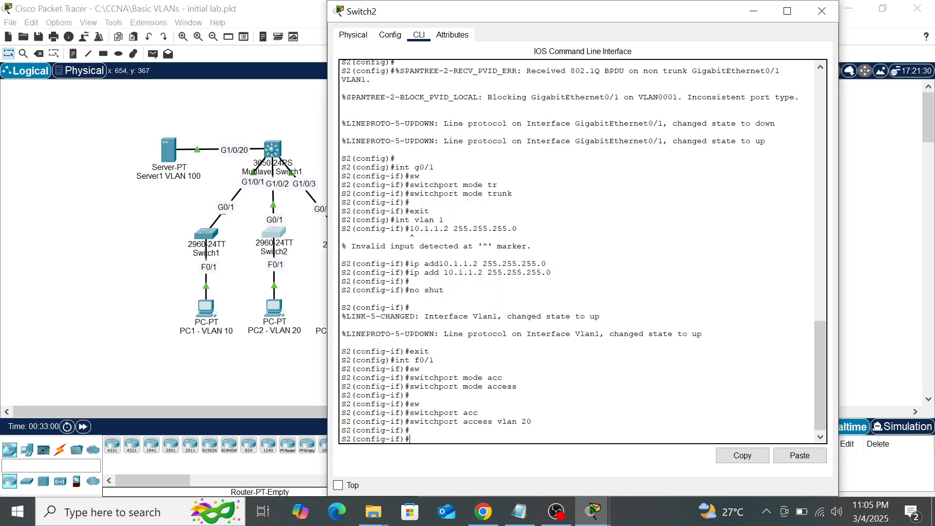
pyautogui.write('exit')
pyautogui.press('Return')
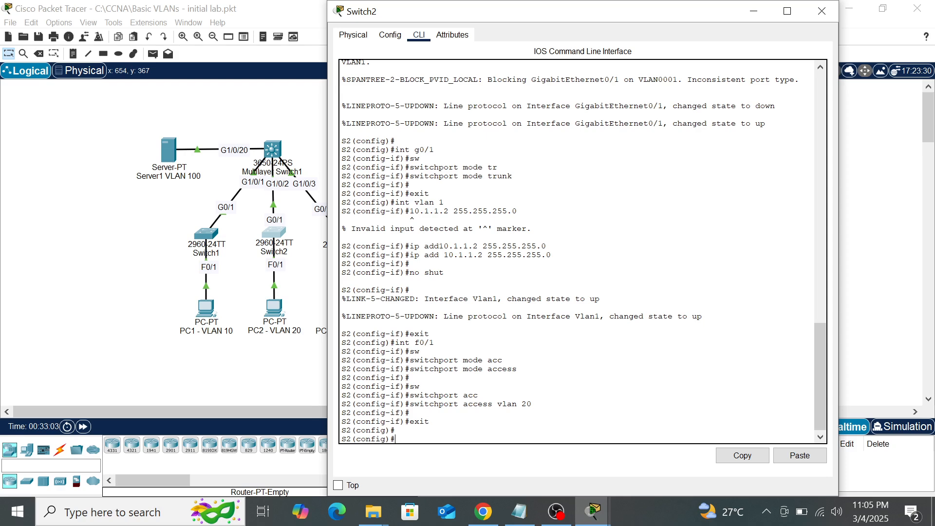
pyautogui.write('ip def')
pyautogui.press('Tab')
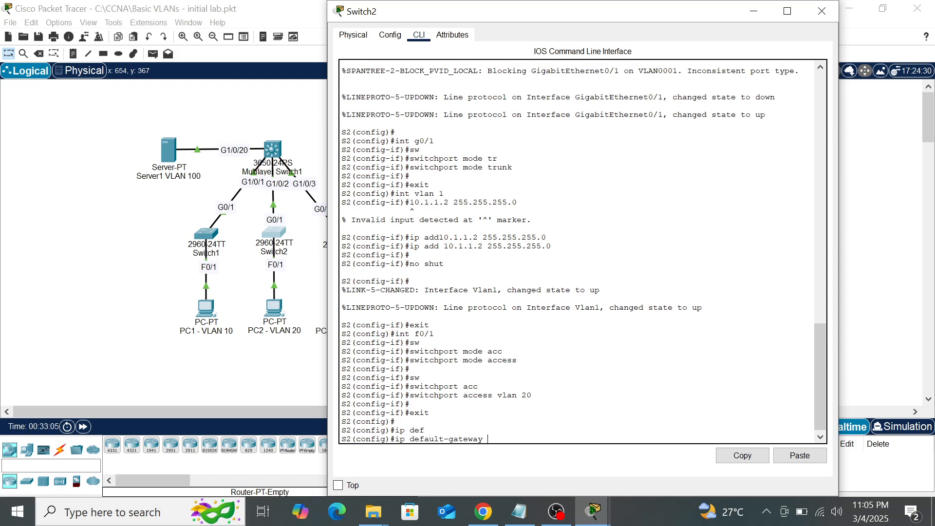
pyautogui.write('10.1.1.254')
pyautogui.press('Return')
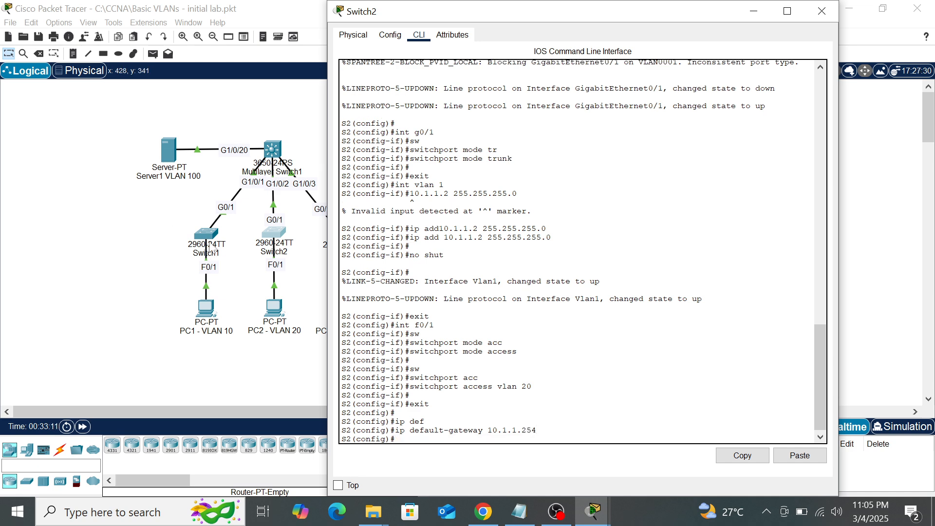
# - On Switch1, leave interface configuration, set the default gateway to 10.1.1.254 and end configuration mode
pyautogui.click(206, 235)
pyautogui.click(641, 450)
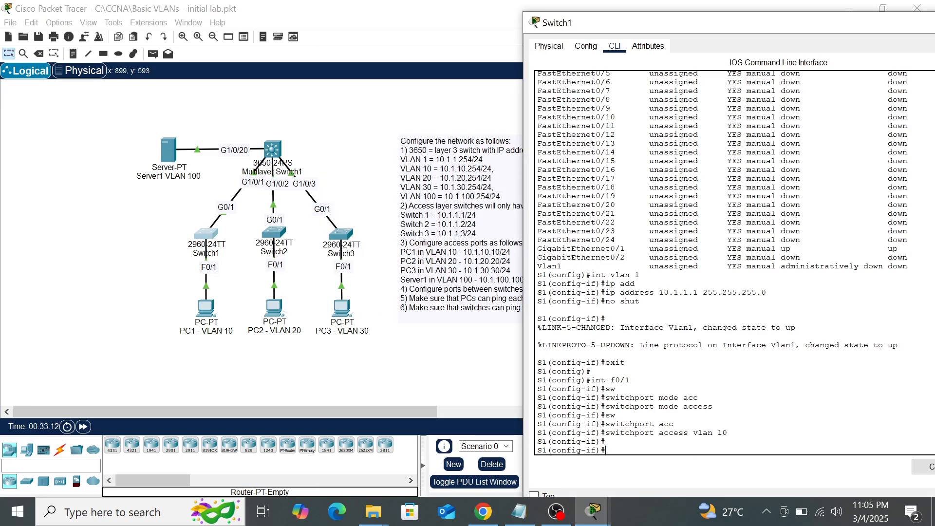
pyautogui.write('exit')
pyautogui.press('Return')
pyautogui.press('Return')
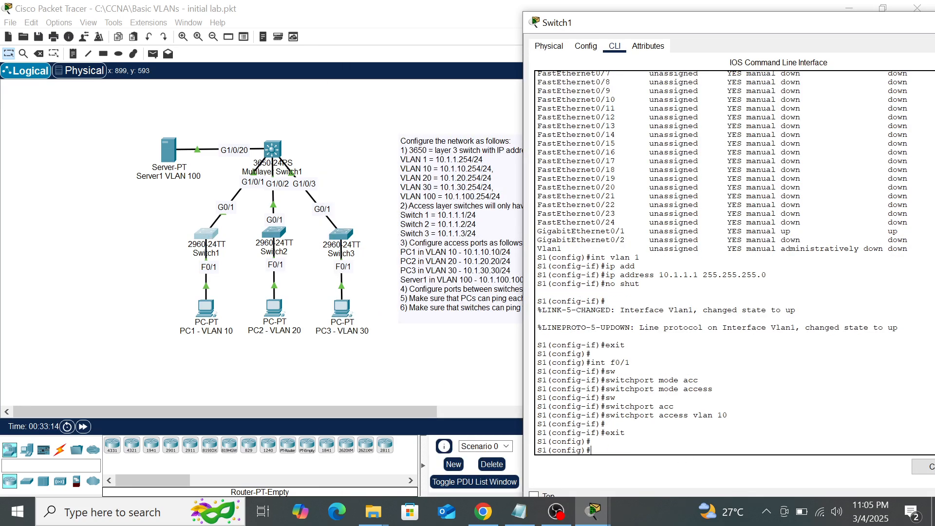
pyautogui.write('ip de')
pyautogui.press('Tab')
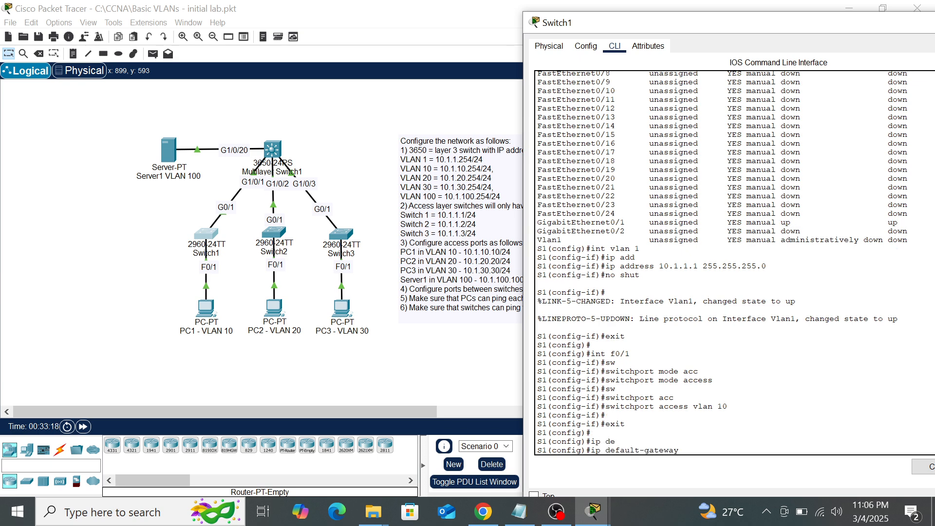
pyautogui.write('10.1.1.254')
pyautogui.press('Return')
pyautogui.press('Return')
pyautogui.write('end')
pyautogui.press('Return')
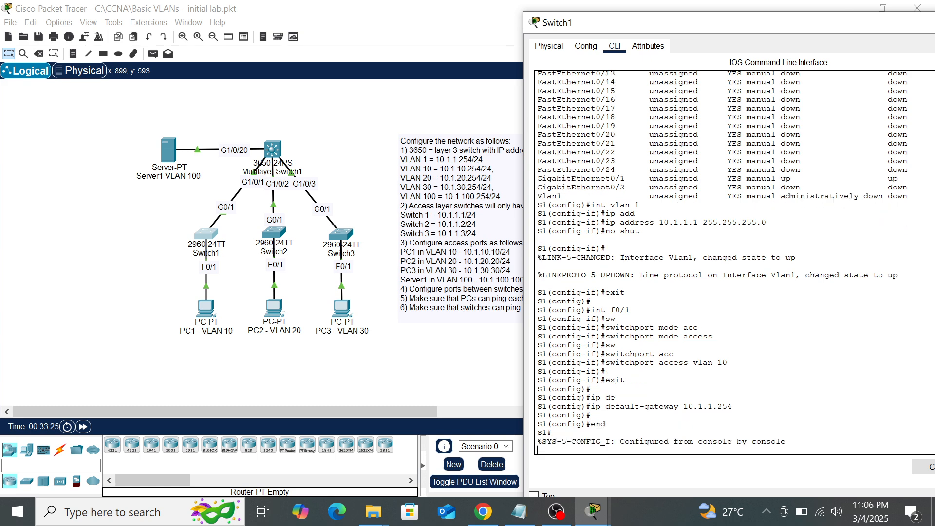
# - From Switch1, ping the server at 10.1.100.100 and put the switch window away
pyautogui.write('ping 10')
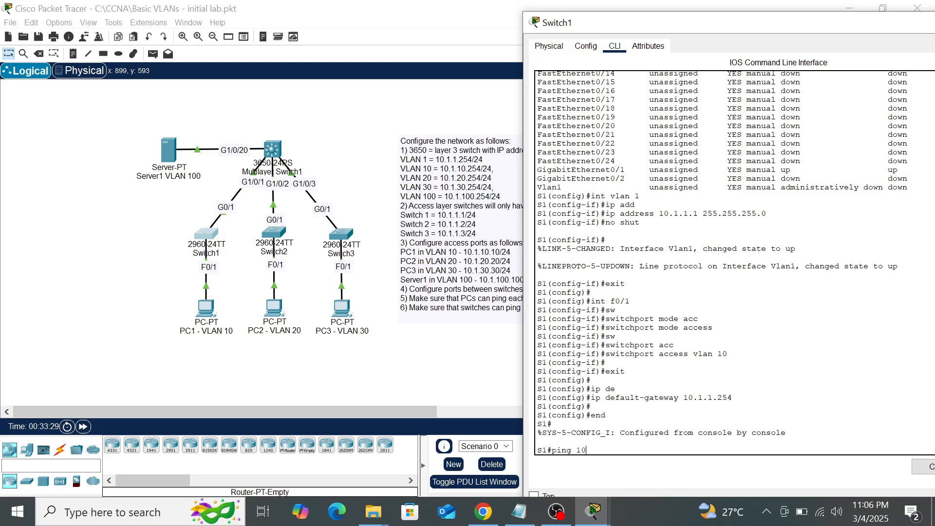
pyautogui.write('.1.100.100')
pyautogui.press('Return')
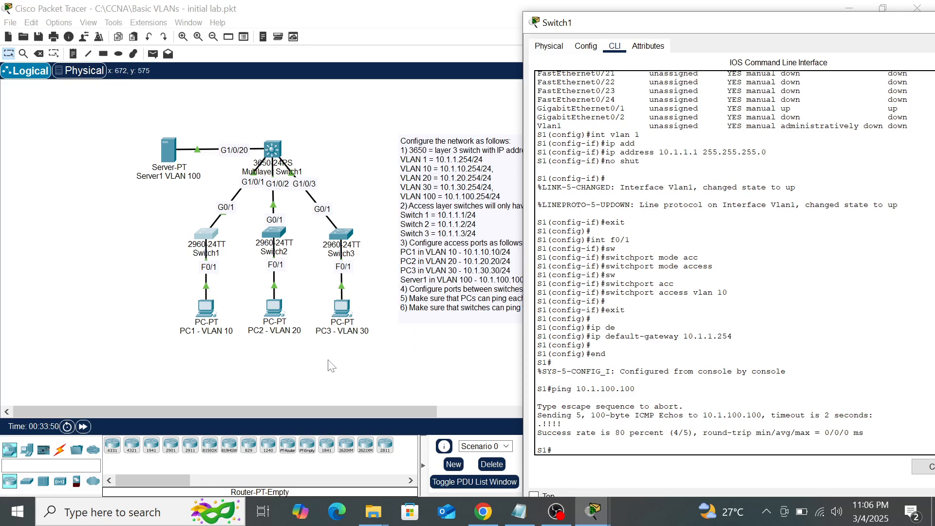
pyautogui.click(356, 342)
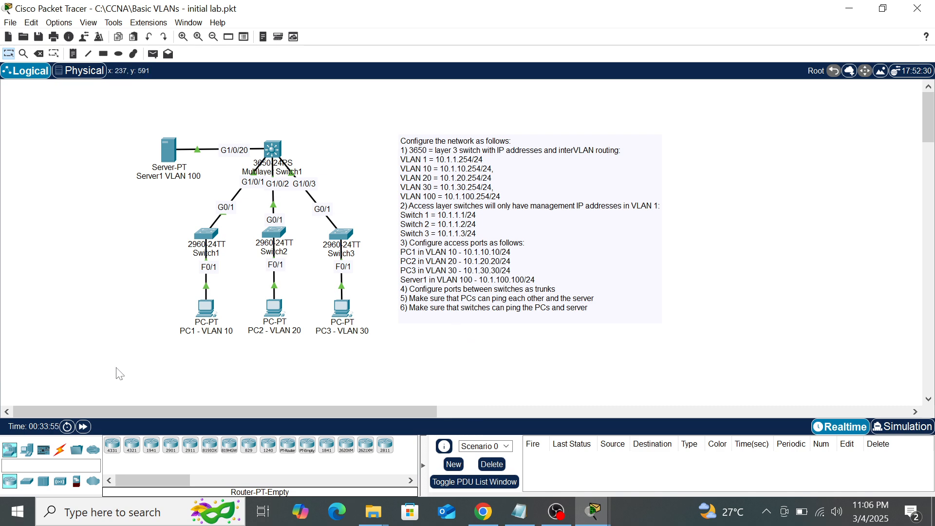
pyautogui.click(556, 511)
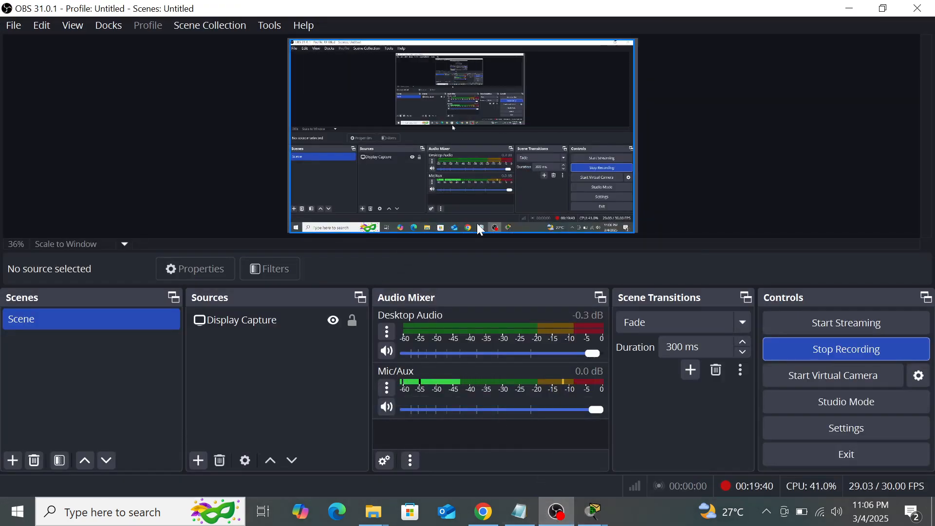